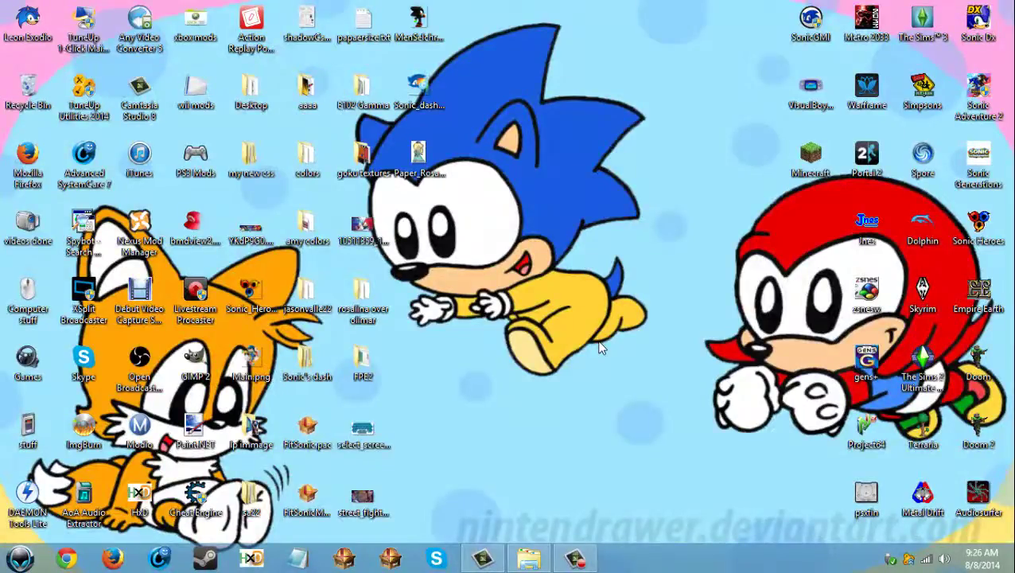
- Open FitWario.pac from the brawl iso\fighter\wario folder in BrawlBox and snap its window to the right half of the screen
{"action": "left_click", "coordinate": [528, 558]}
{"action": "left_click", "coordinate": [229, 117]}
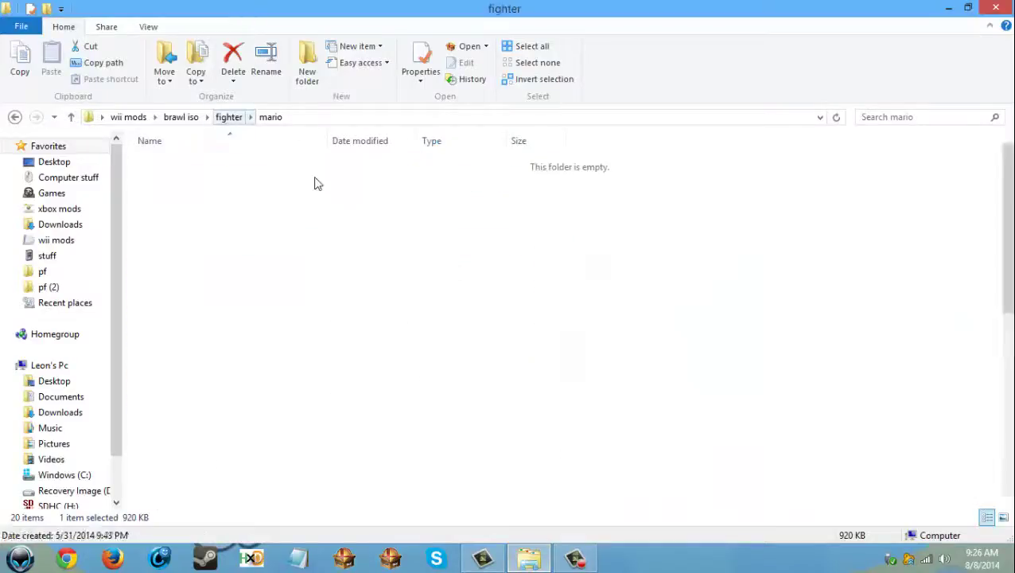
{"action": "scroll", "coordinate": [396, 349], "scroll_direction": "down", "scroll_amount": 3}
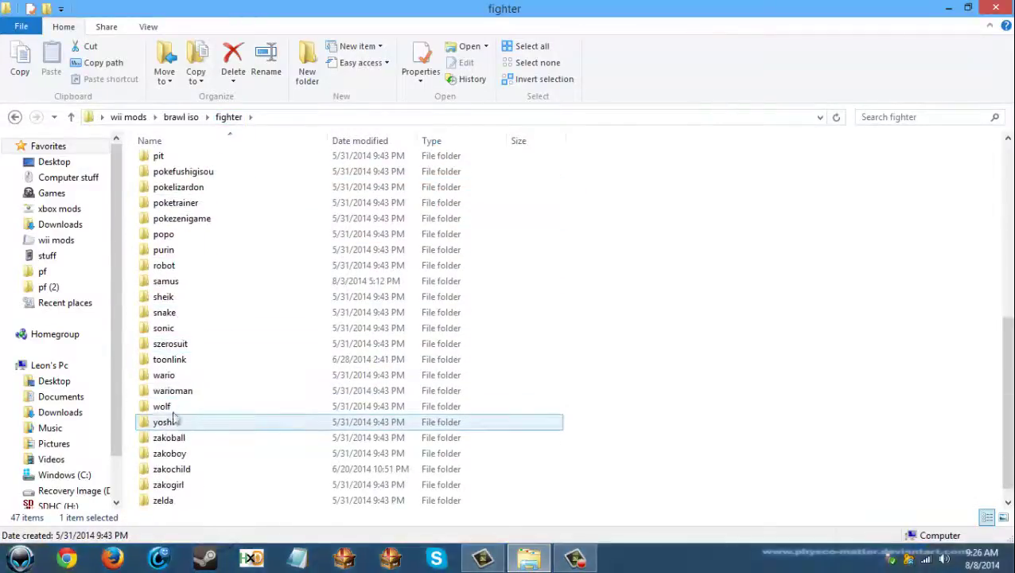
{"action": "double_click", "coordinate": [166, 379]}
{"action": "double_click", "coordinate": [175, 164]}
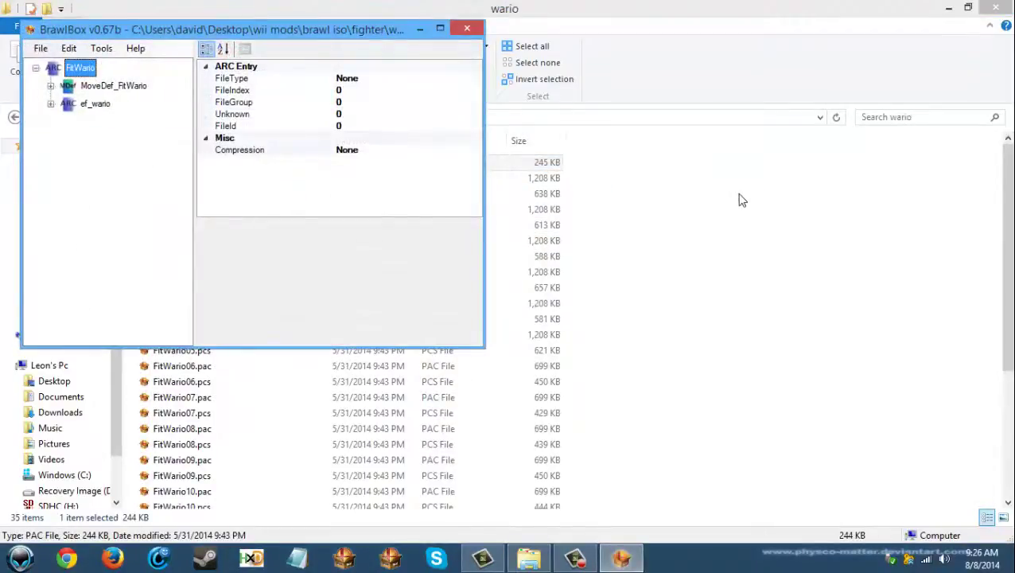
{"action": "left_click_drag", "start_coordinate": [239, 32], "coordinate": [1014, 159]}
- Examine the MiscData[0] entries and the wario REFF data inside the original ef_wario archive
{"action": "left_click", "coordinate": [538, 84]}
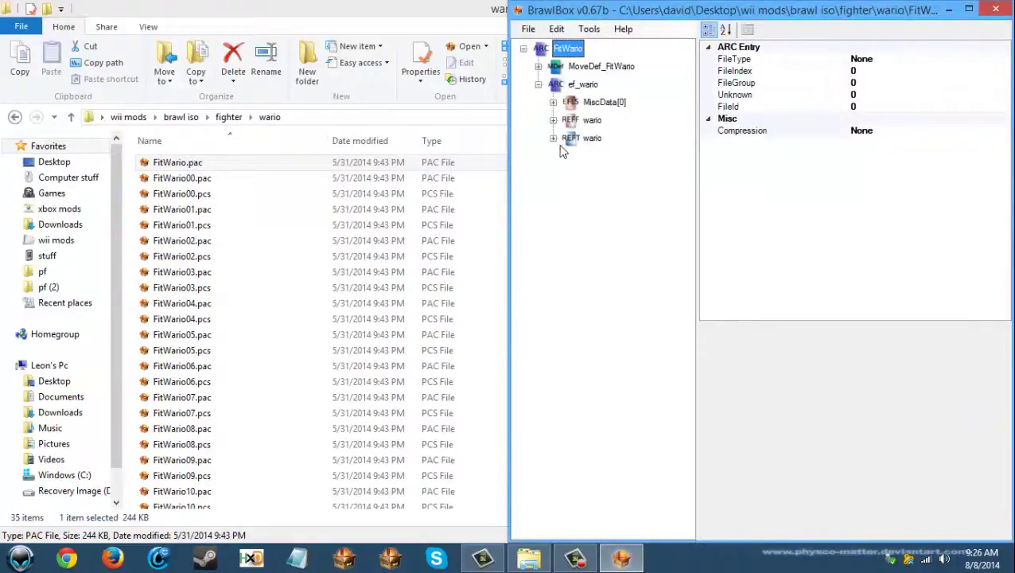
{"action": "left_click", "coordinate": [553, 102]}
{"action": "left_click", "coordinate": [626, 173]}
{"action": "left_click", "coordinate": [635, 371]}
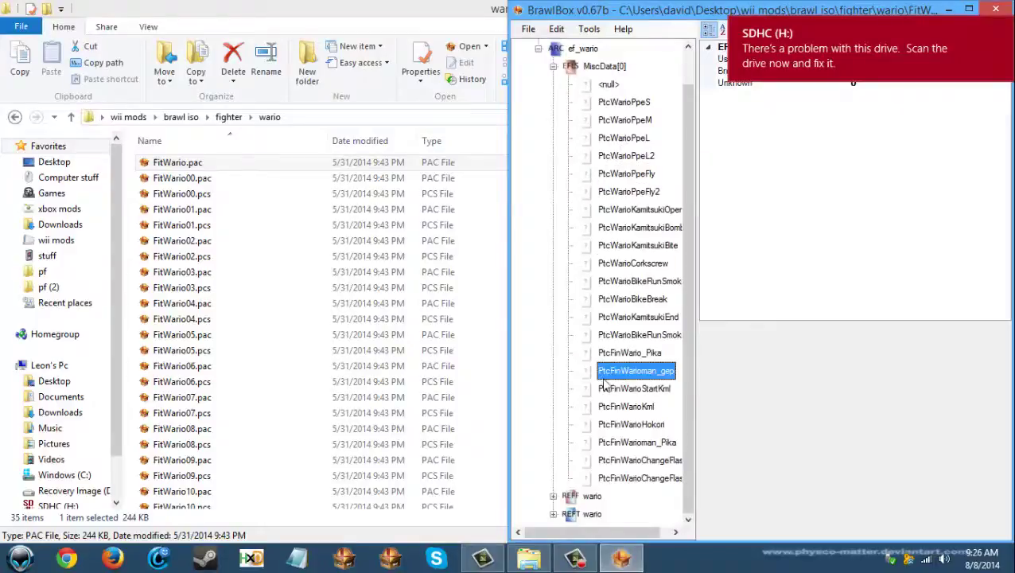
{"action": "left_click", "coordinate": [553, 67]}
{"action": "left_click", "coordinate": [553, 102]}
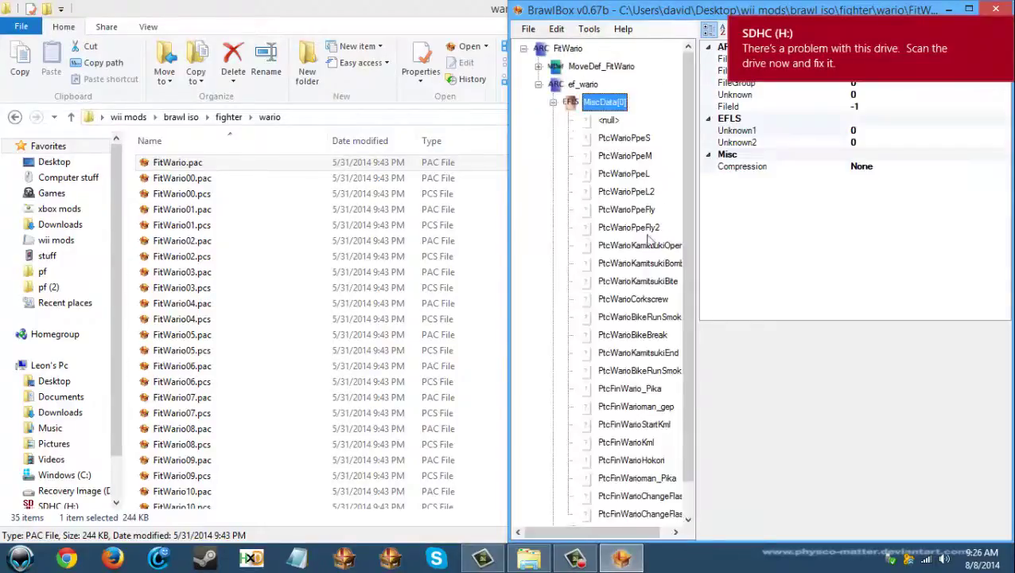
{"action": "left_click", "coordinate": [553, 497]}
{"action": "scroll", "coordinate": [594, 347], "scroll_direction": "up", "scroll_amount": 3}
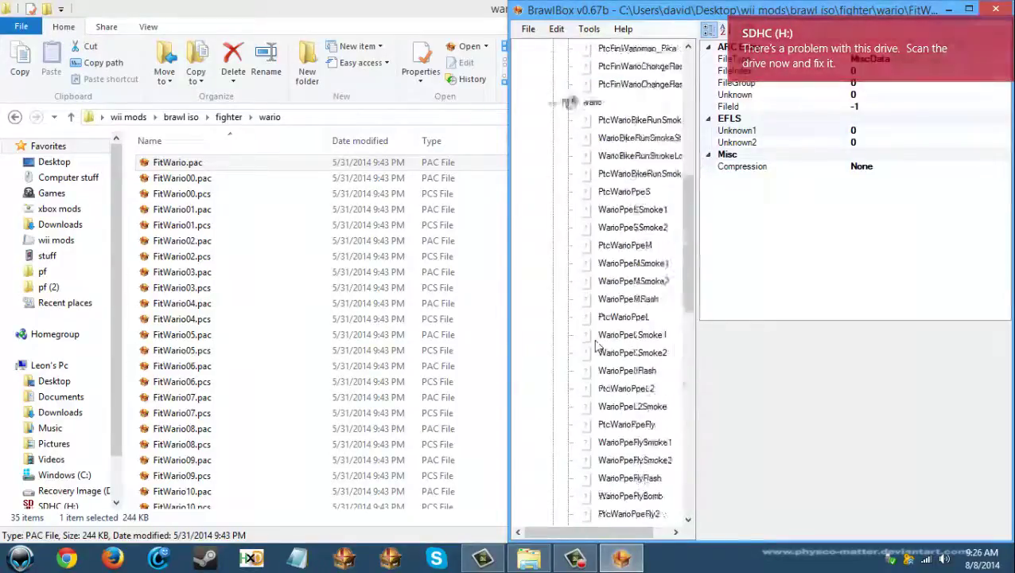
{"action": "left_click", "coordinate": [589, 210]}
{"action": "left_click", "coordinate": [554, 210]}
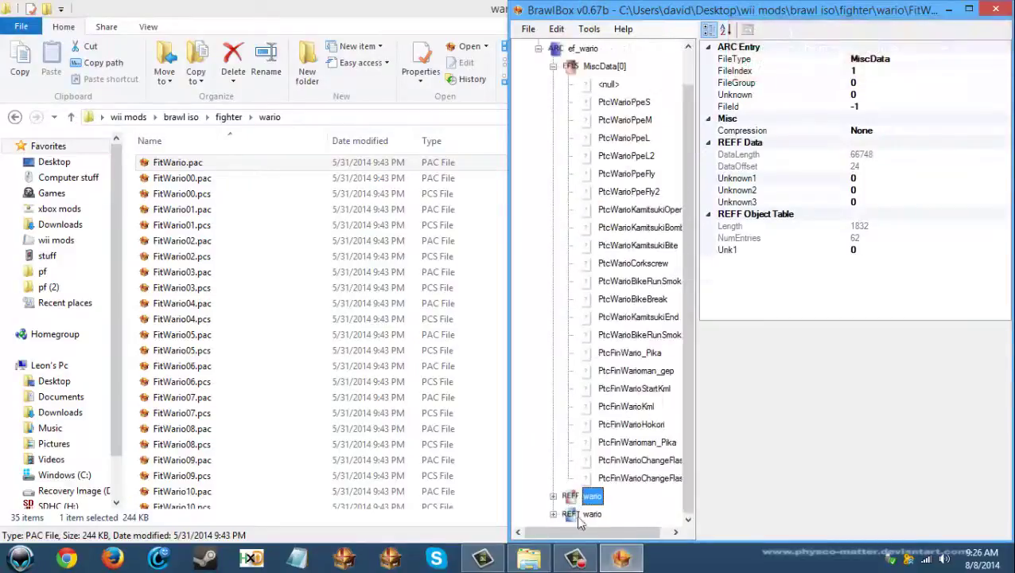
{"action": "scroll", "coordinate": [593, 278], "scroll_direction": "up", "scroll_amount": 1}
{"action": "left_click", "coordinate": [553, 102]}
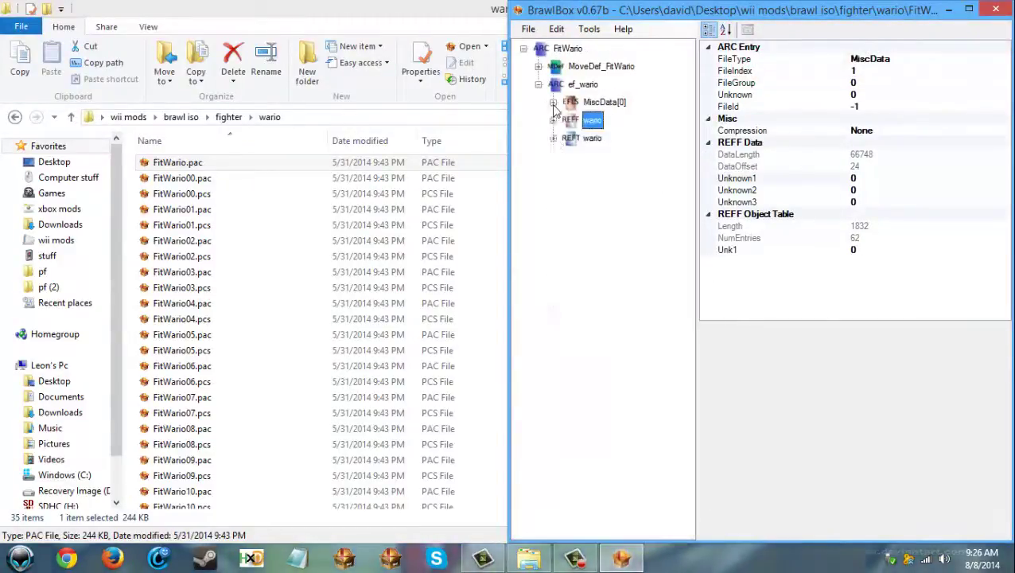
- Open the modded FitWario.pac from pf\fighter\Wario on the SD card in the same window
{"action": "left_click", "coordinate": [529, 29]}
{"action": "left_click", "coordinate": [549, 64]}
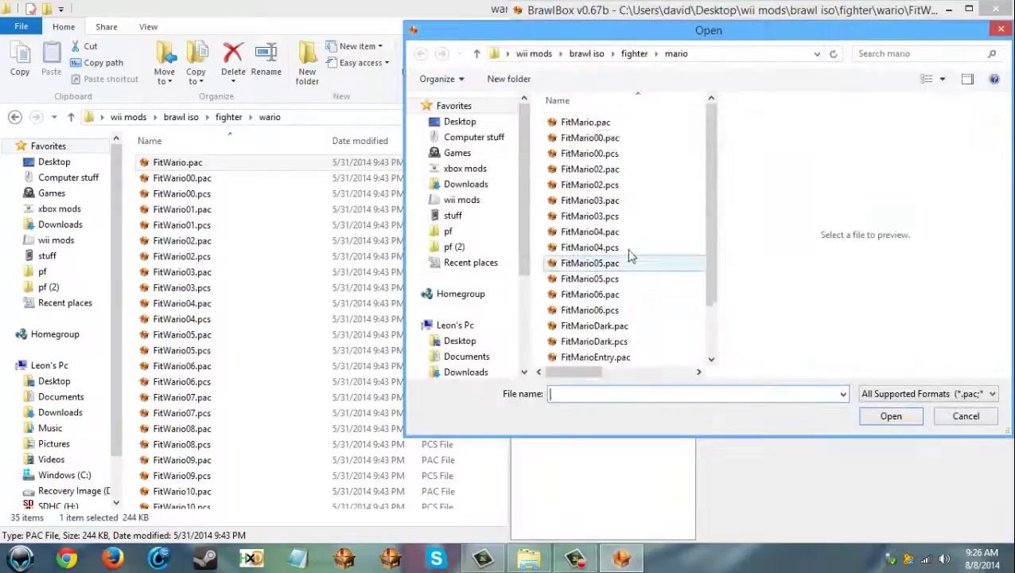
{"action": "left_click", "coordinate": [454, 246]}
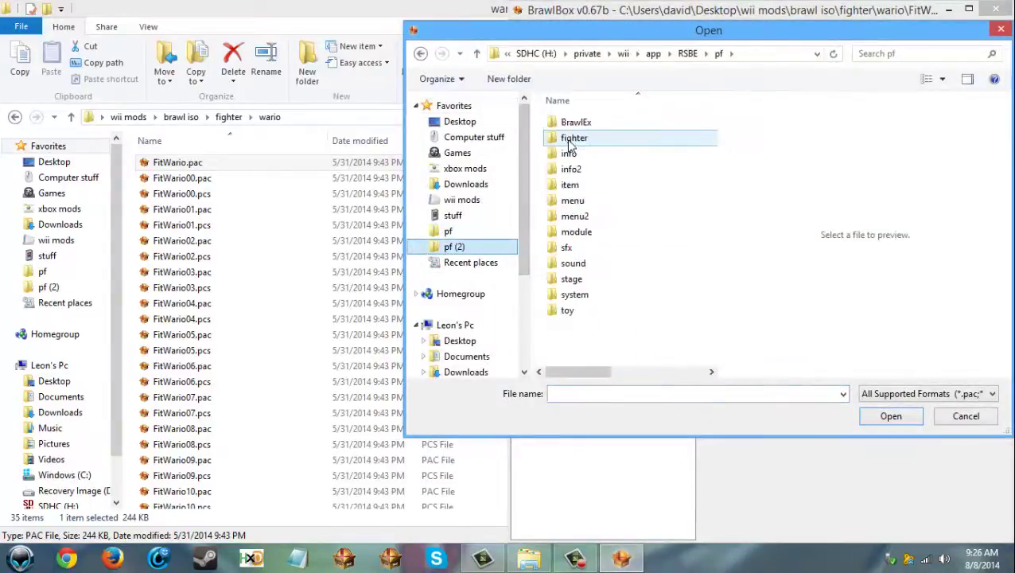
{"action": "double_click", "coordinate": [573, 140]}
{"action": "scroll", "coordinate": [637, 239], "scroll_direction": "down", "scroll_amount": 15}
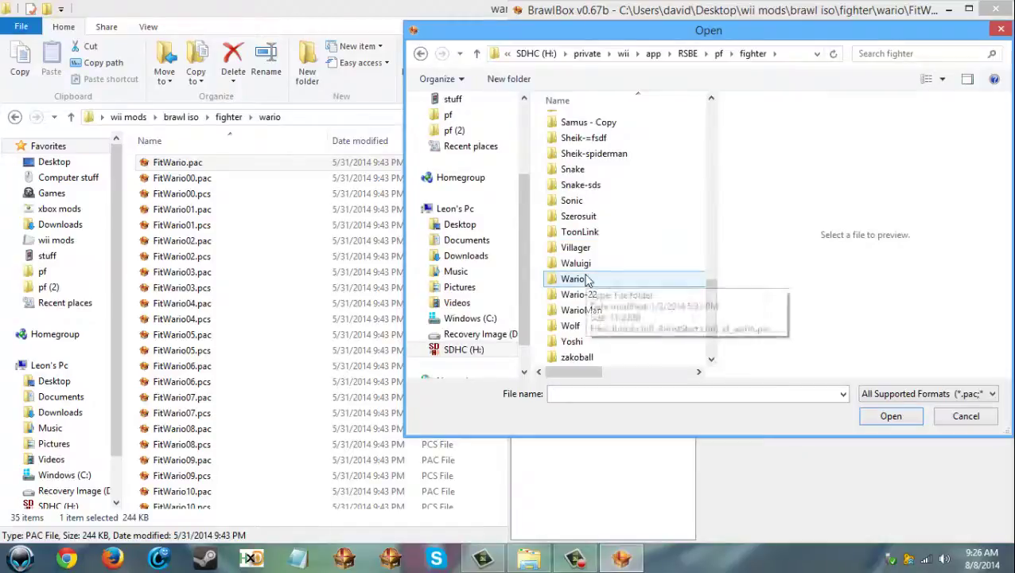
{"action": "double_click", "coordinate": [574, 278]}
{"action": "double_click", "coordinate": [593, 235]}
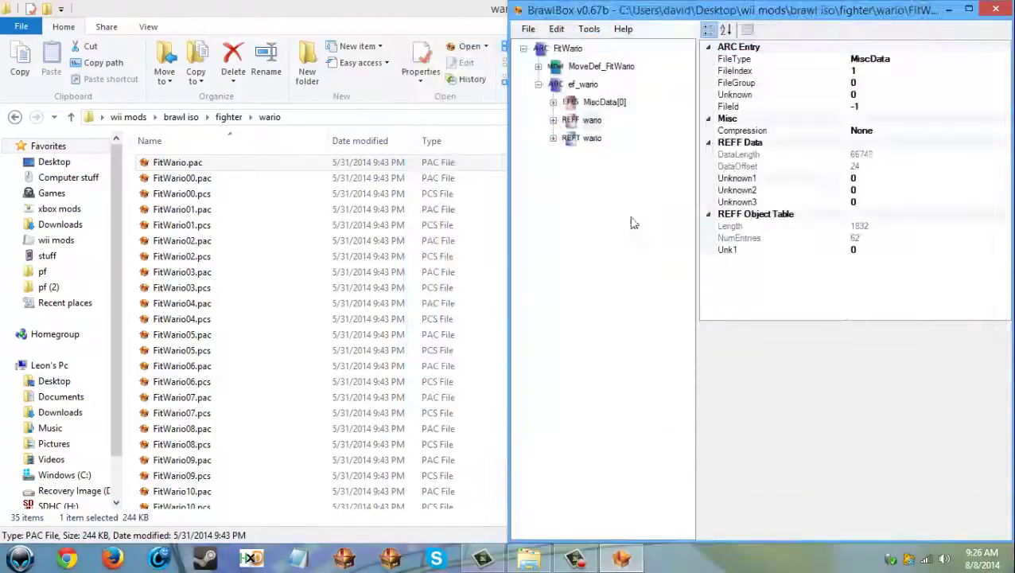
- Examine the modded ef_wario's TextureData[0], REFF, REFT and added MiscData[0] entries such as PtcWarioSpear and PctWarioBall, and close the file
{"action": "left_click", "coordinate": [539, 85]}
{"action": "left_click", "coordinate": [593, 158]}
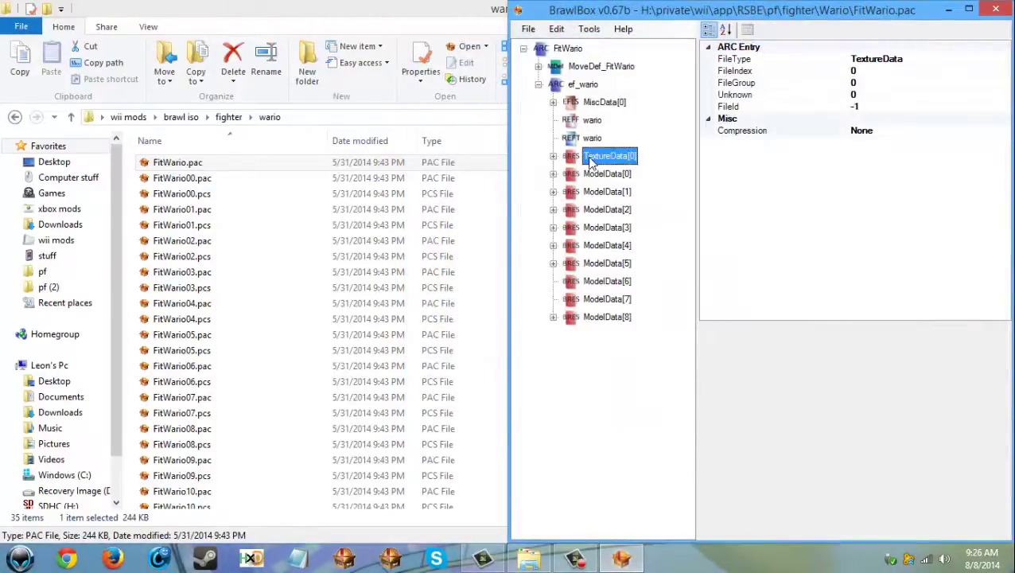
{"action": "left_click", "coordinate": [589, 119]}
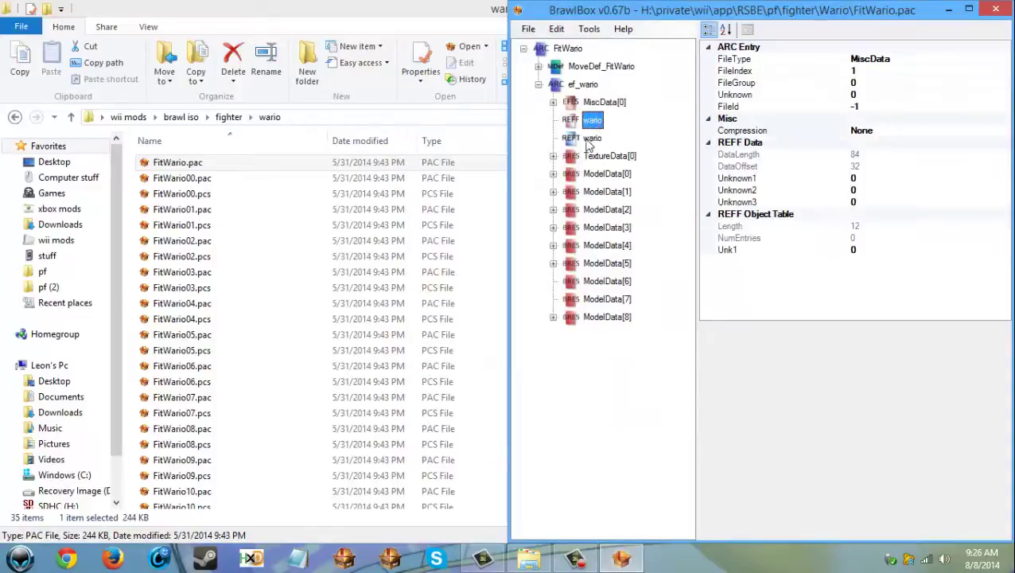
{"action": "left_click", "coordinate": [593, 137]}
{"action": "left_click", "coordinate": [553, 102]}
{"action": "scroll", "coordinate": [673, 304], "scroll_direction": "down", "scroll_amount": 3}
{"action": "scroll", "coordinate": [673, 304], "scroll_direction": "up", "scroll_amount": 1}
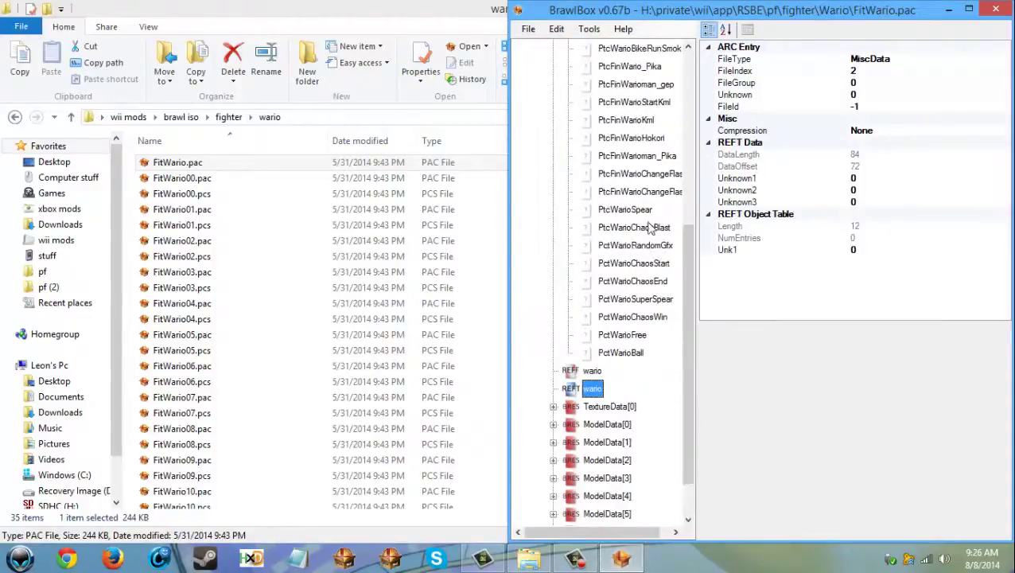
{"action": "left_click", "coordinate": [617, 213]}
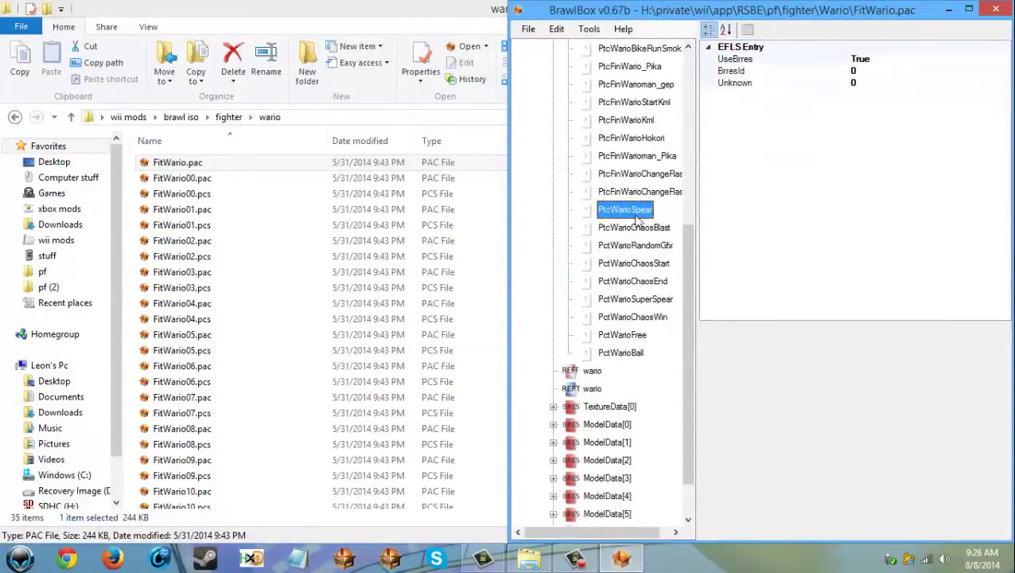
{"action": "scroll", "coordinate": [637, 221], "scroll_direction": "down", "scroll_amount": 1}
{"action": "left_click", "coordinate": [621, 301]}
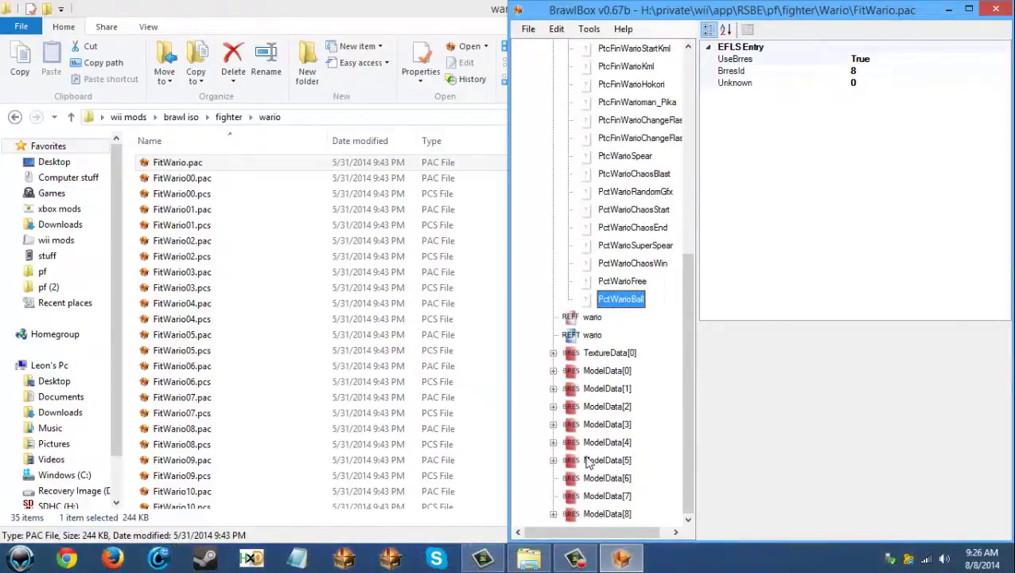
{"action": "scroll", "coordinate": [589, 464], "scroll_direction": "up", "scroll_amount": 7}
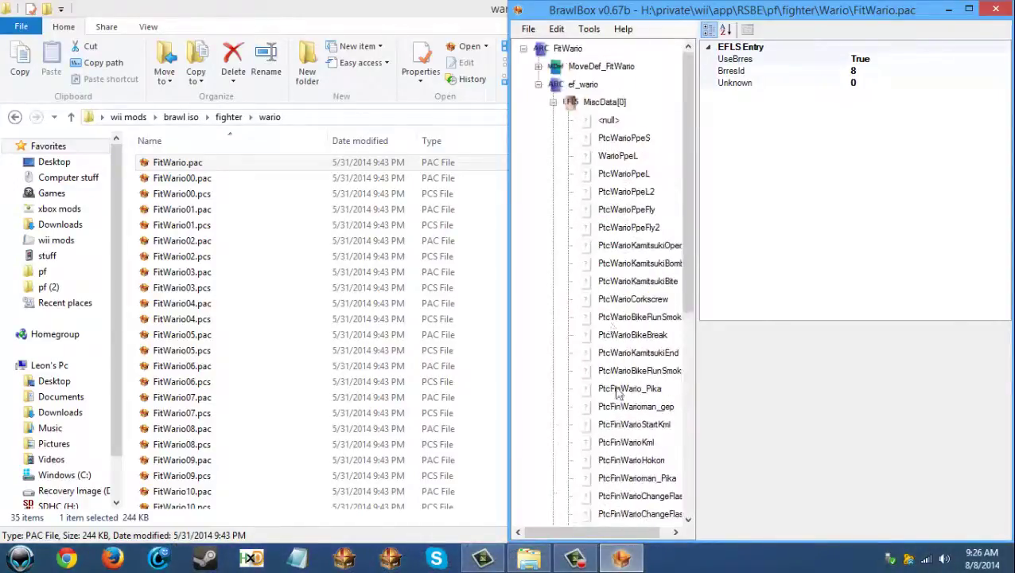
{"action": "left_click", "coordinate": [997, 8]}
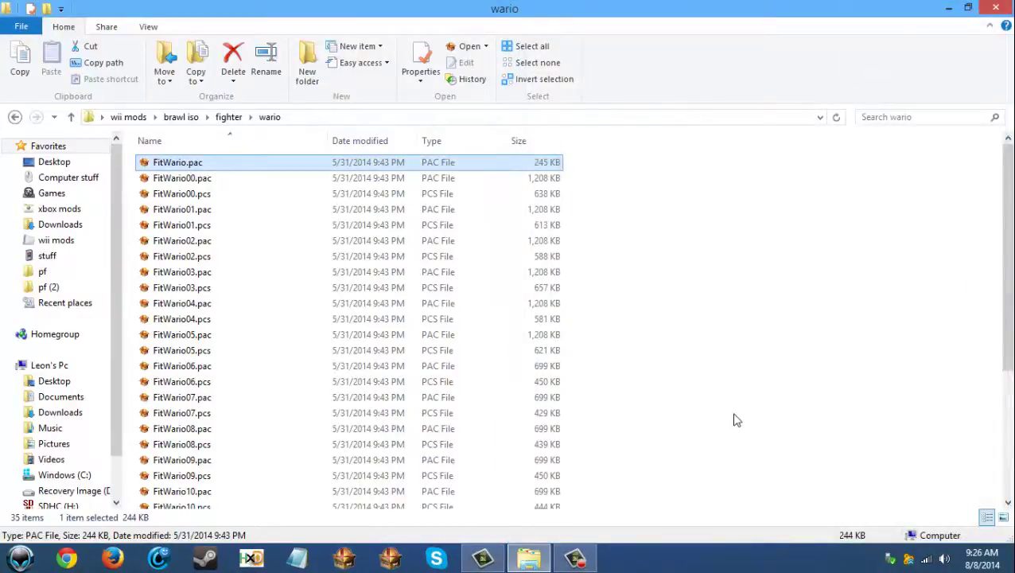
{"action": "left_click", "coordinate": [575, 557]}
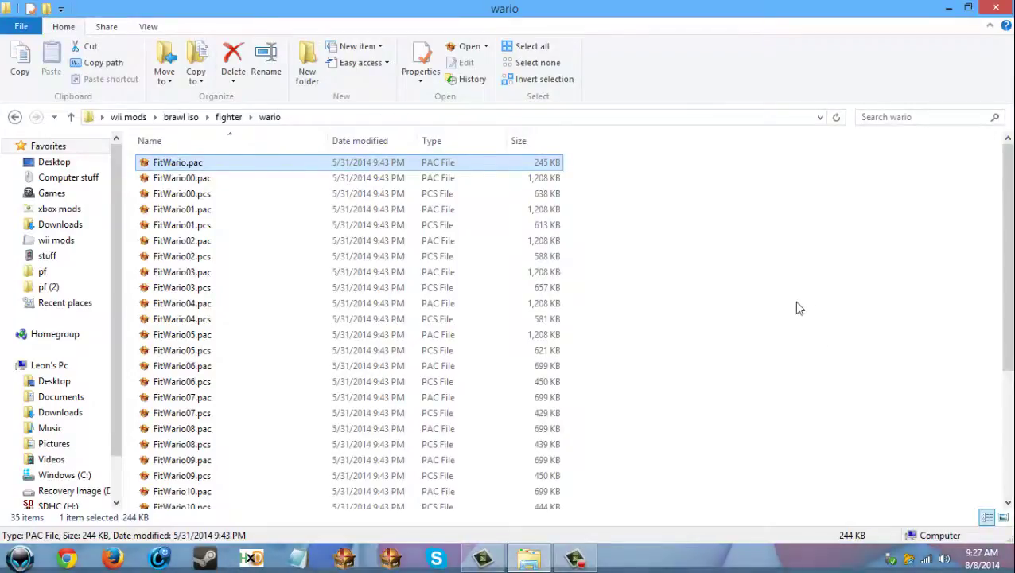
- Open FitMario.pac from the brawl iso\fighter\mario folder in BrawlBox and snap its window to the right half of the screen
{"action": "left_click", "coordinate": [228, 119]}
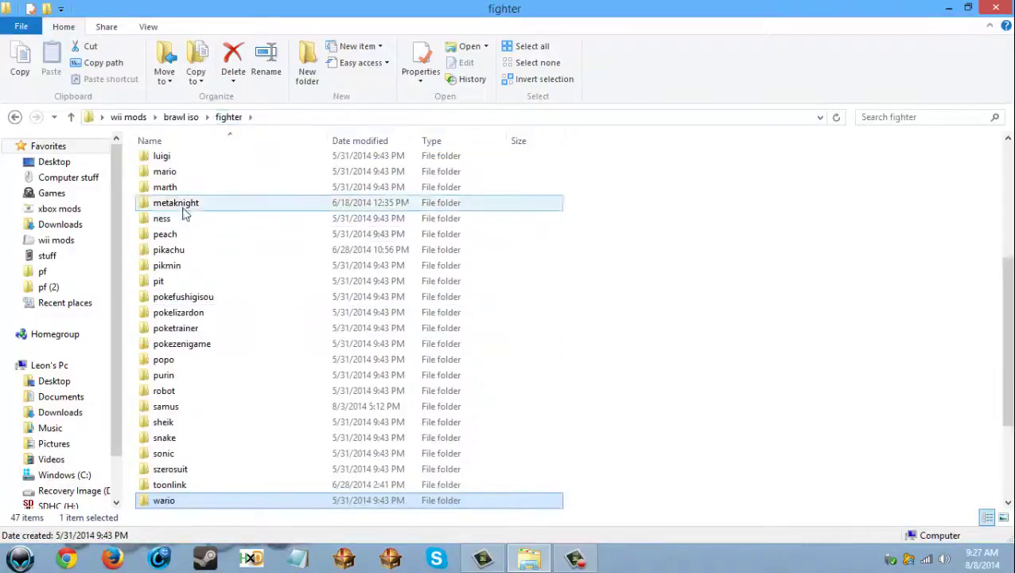
{"action": "double_click", "coordinate": [178, 172]}
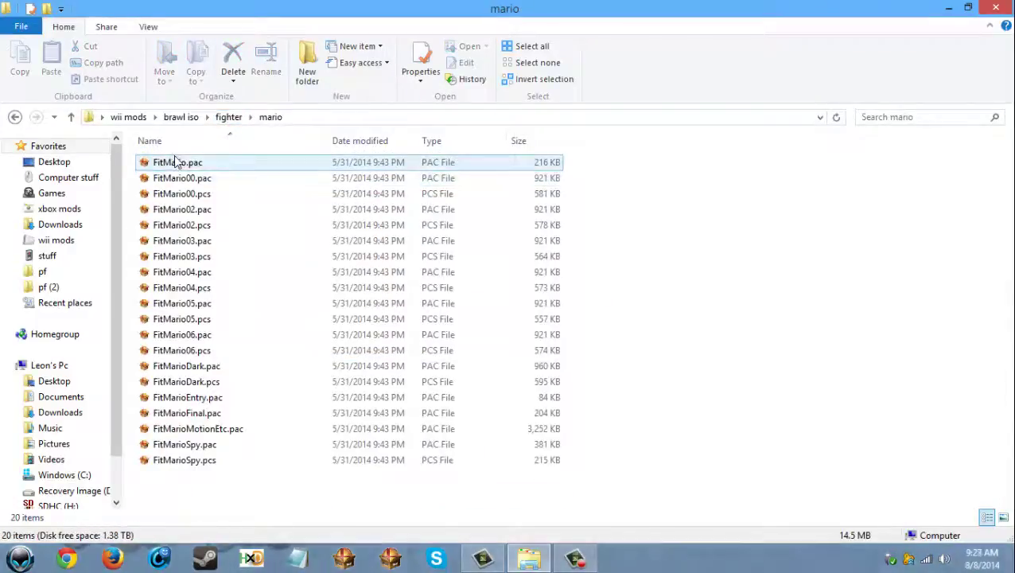
{"action": "left_click", "coordinate": [181, 162]}
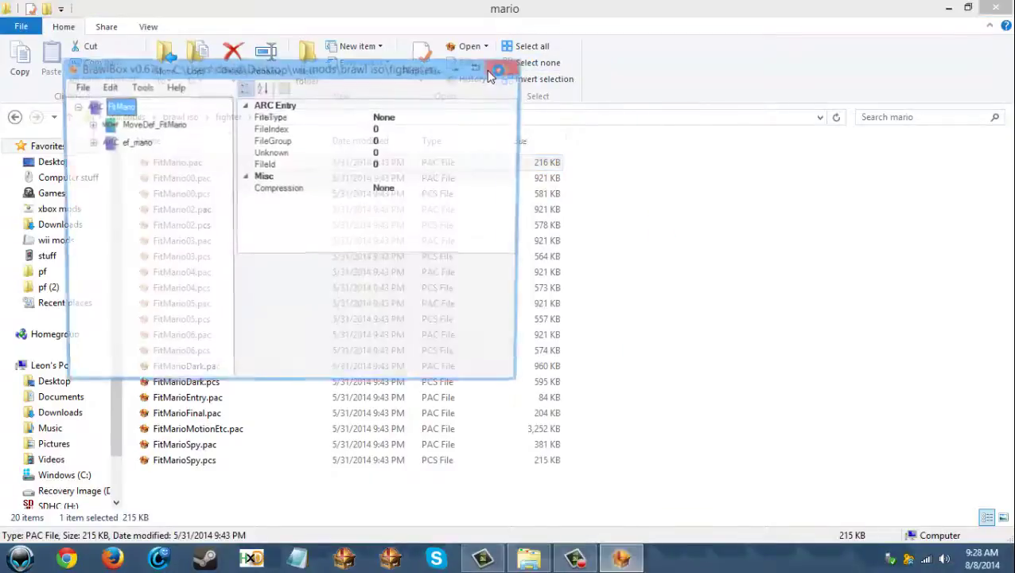
{"action": "key", "text": "super+Right"}
- Open FitLucario.pac from the fighter\lucario folder in a second BrawlBox window and snap it beside the FitMario window
{"action": "left_click", "coordinate": [228, 117]}
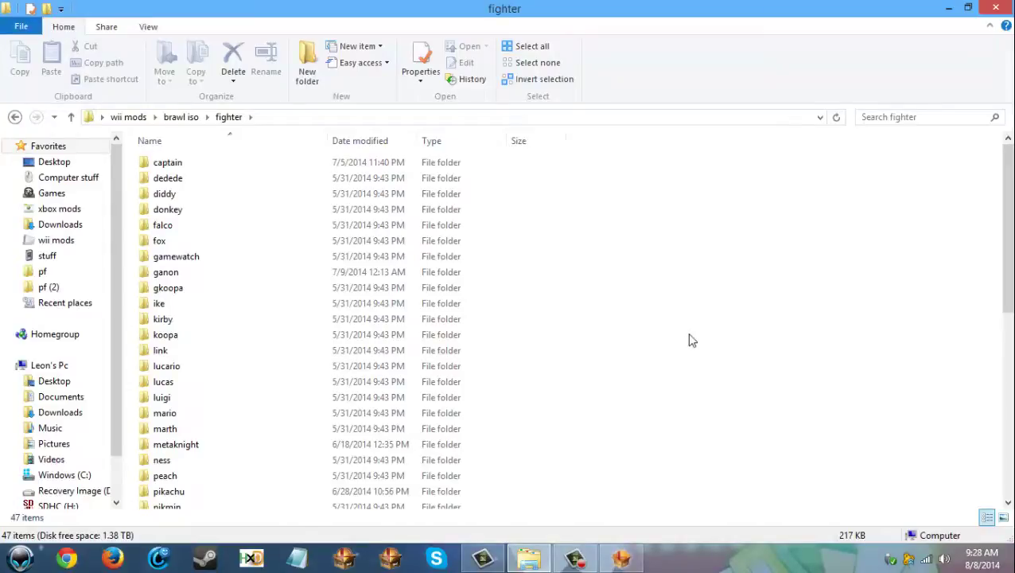
{"action": "scroll", "coordinate": [679, 343], "scroll_direction": "down", "scroll_amount": 4}
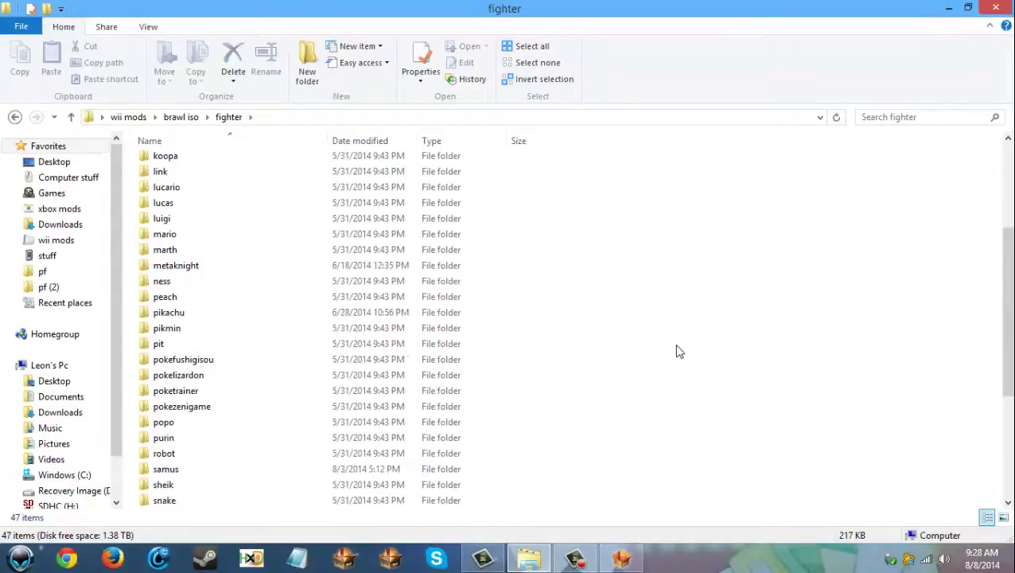
{"action": "scroll", "coordinate": [679, 351], "scroll_direction": "down", "scroll_amount": 1}
{"action": "scroll", "coordinate": [679, 351], "scroll_direction": "up", "scroll_amount": 4}
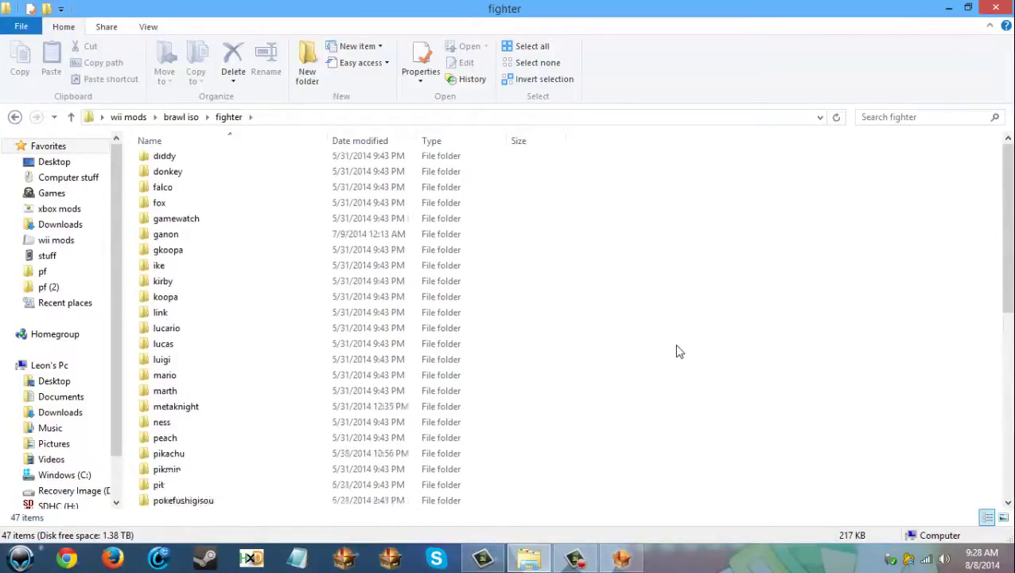
{"action": "scroll", "coordinate": [679, 351], "scroll_direction": "down", "scroll_amount": 4}
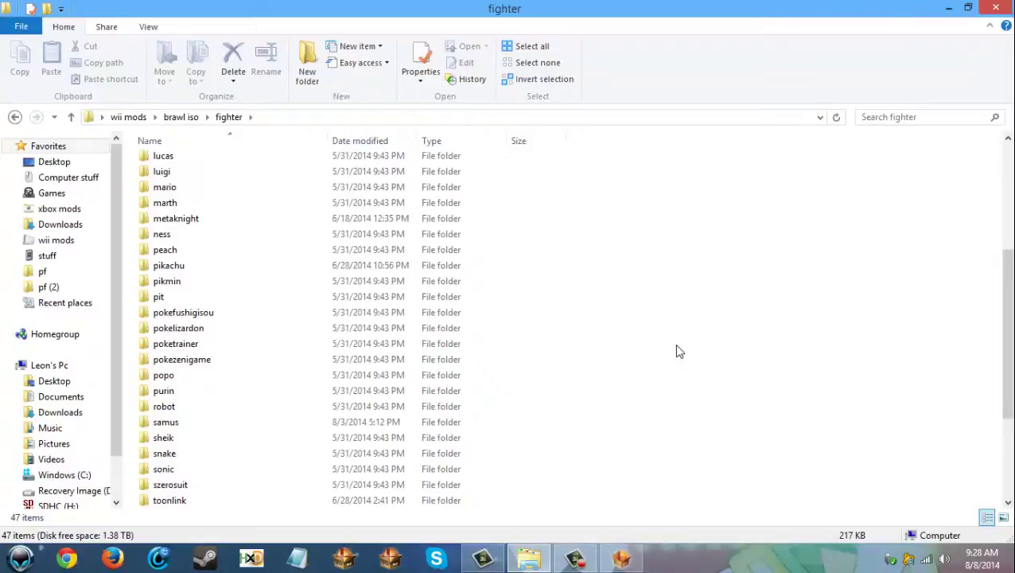
{"action": "scroll", "coordinate": [677, 351], "scroll_direction": "up", "scroll_amount": 1}
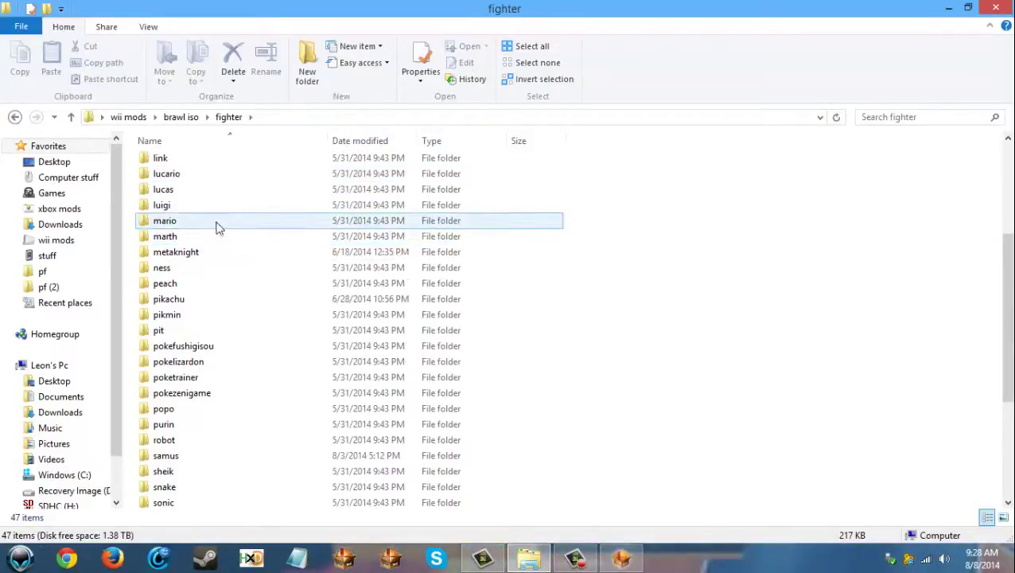
{"action": "double_click", "coordinate": [178, 173]}
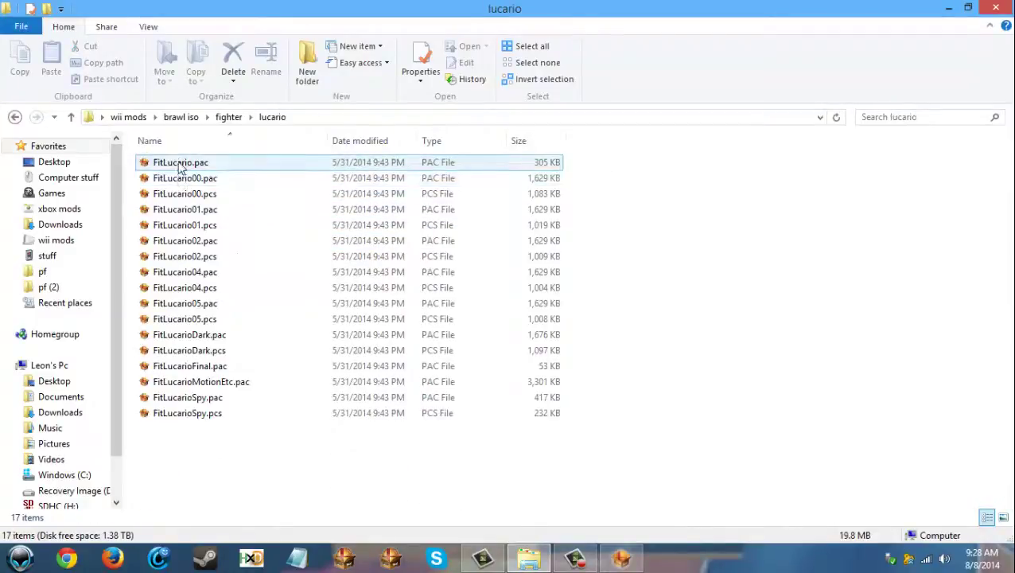
{"action": "left_click", "coordinate": [181, 163]}
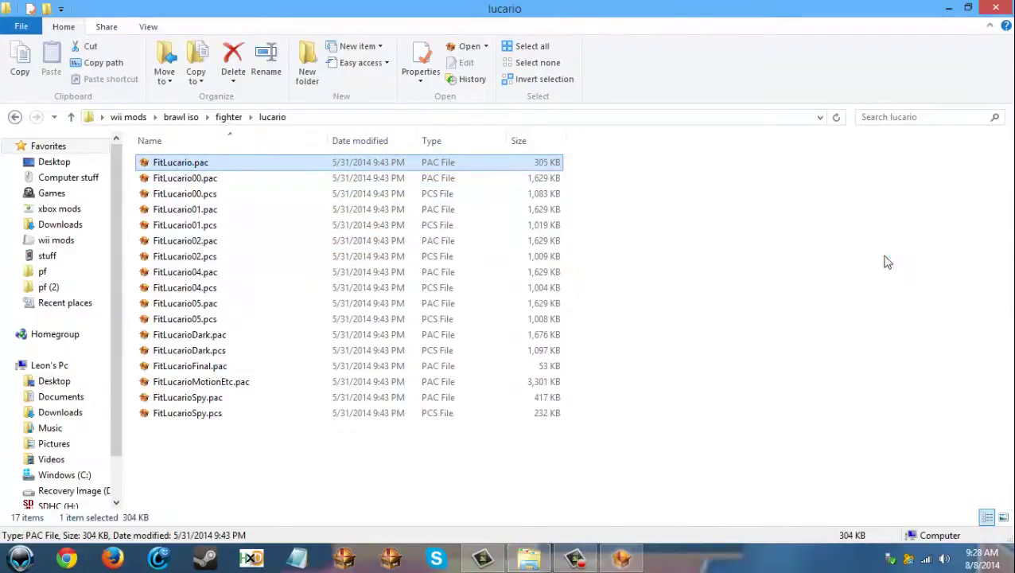
{"action": "key", "text": "Return"}
{"action": "left_click", "coordinate": [949, 8]}
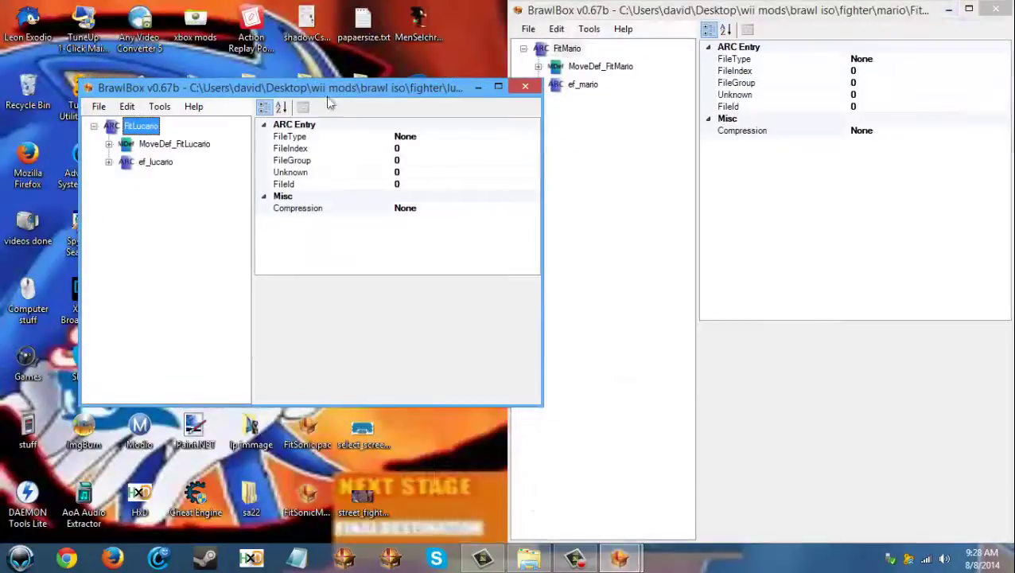
{"action": "left_click_drag", "start_coordinate": [330, 90], "coordinate": [11, 107]}
- Examine which effect models ModelData[0], ModelData[1] and ModelData[2] contain in ef_lucario
{"action": "left_click", "coordinate": [31, 84]}
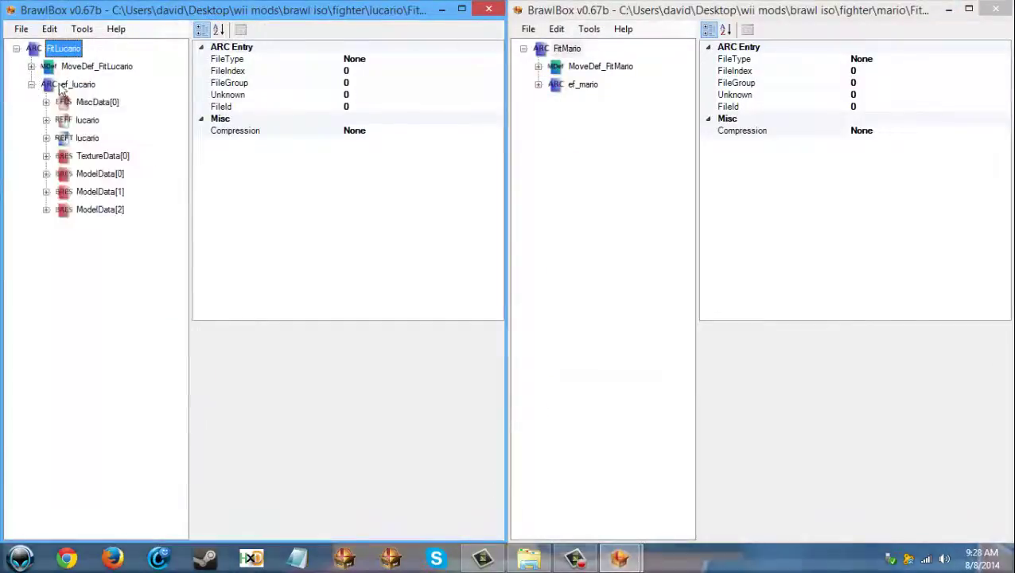
{"action": "left_click", "coordinate": [46, 173]}
{"action": "left_click", "coordinate": [61, 191]}
{"action": "left_click", "coordinate": [94, 211]}
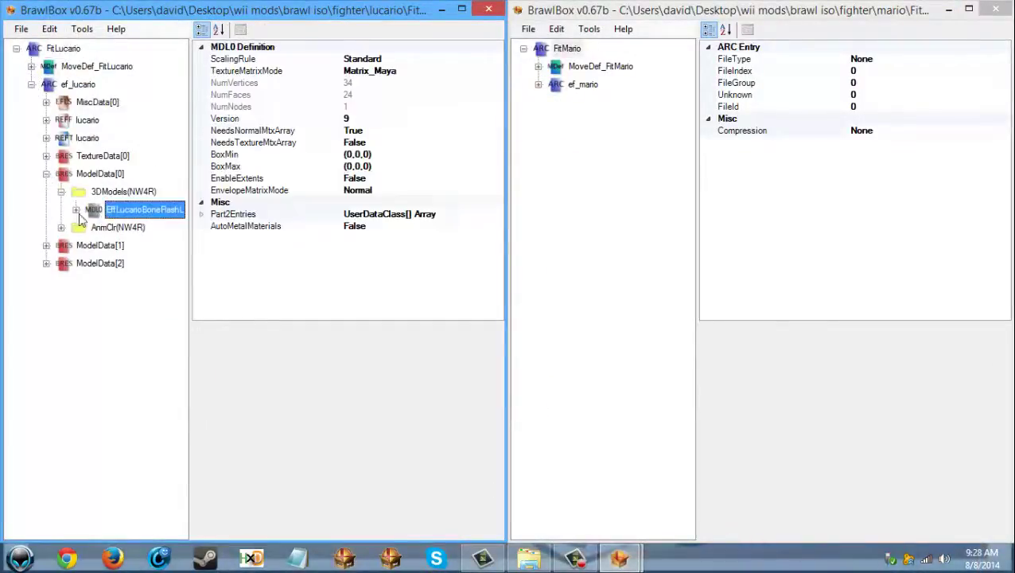
{"action": "left_click", "coordinate": [46, 174]}
{"action": "left_click", "coordinate": [46, 192]}
{"action": "left_click", "coordinate": [61, 209]}
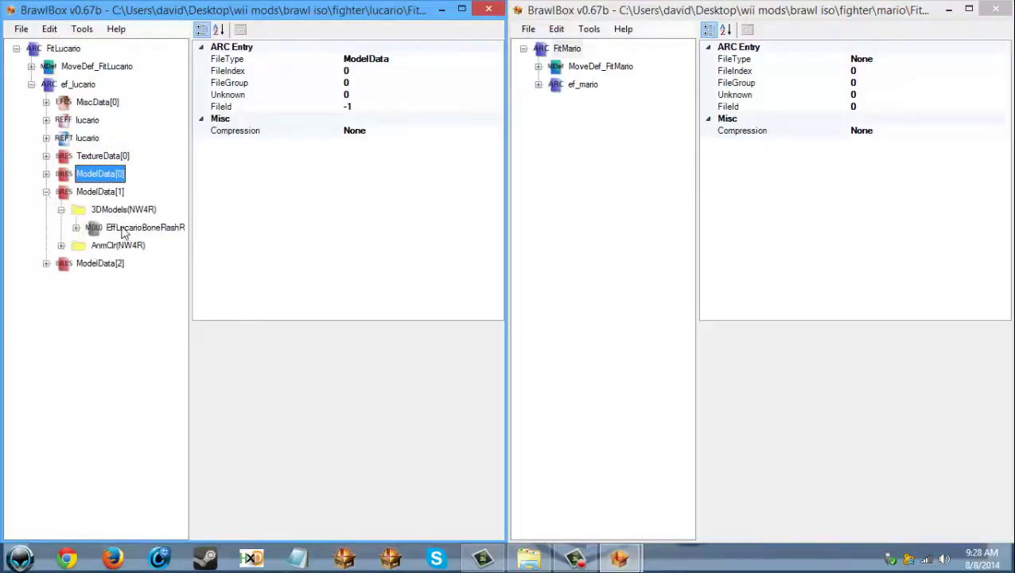
{"action": "left_click", "coordinate": [46, 192]}
{"action": "left_click", "coordinate": [46, 210]}
{"action": "left_click", "coordinate": [62, 228]}
{"action": "left_click", "coordinate": [94, 245]}
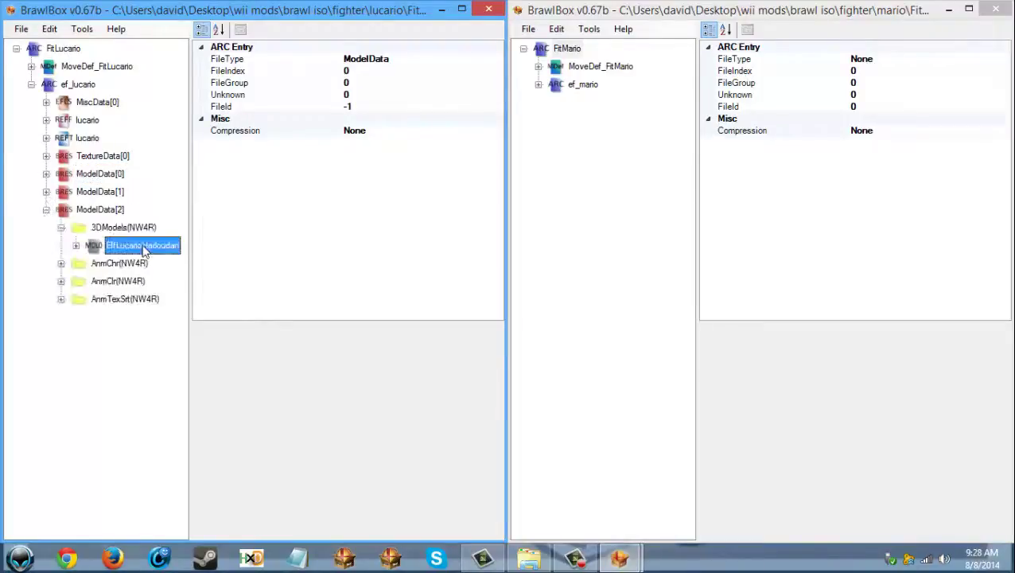
{"action": "left_click", "coordinate": [46, 210]}
{"action": "right_click", "coordinate": [79, 211]}
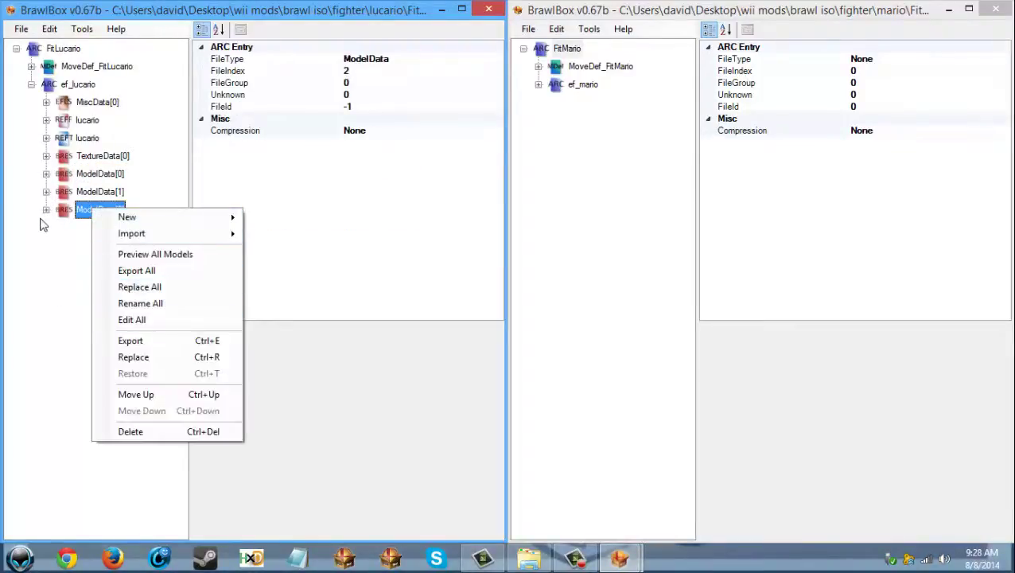
{"action": "left_click", "coordinate": [43, 225]}
- Examine the textures that the EffLucarioHadoudan model in ModelData[2] uses
{"action": "left_click", "coordinate": [46, 210]}
{"action": "left_click", "coordinate": [76, 246]}
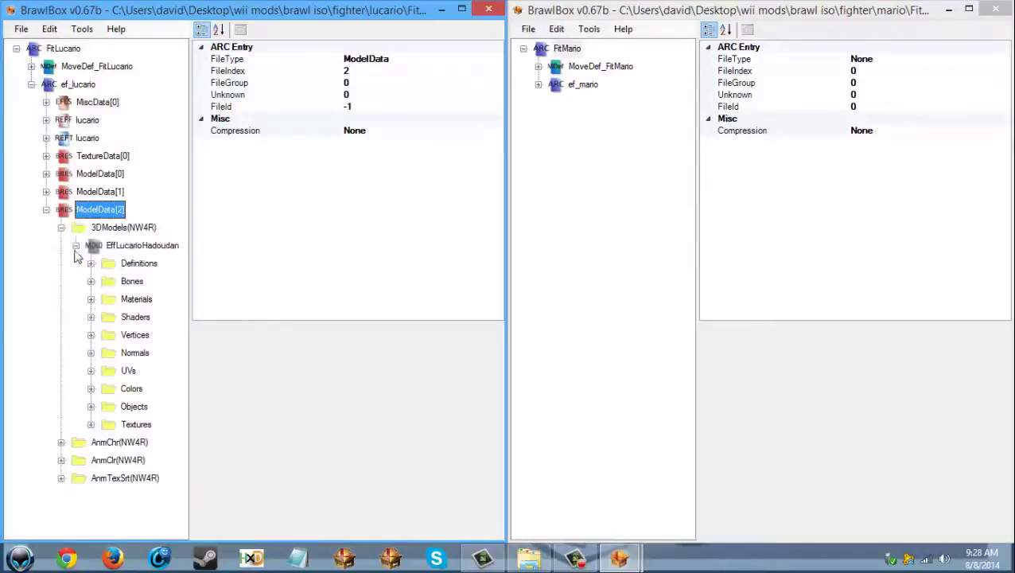
{"action": "left_click", "coordinate": [90, 424]}
{"action": "left_click", "coordinate": [140, 532]}
{"action": "left_click_drag", "start_coordinate": [139, 535], "coordinate": [144, 536]}
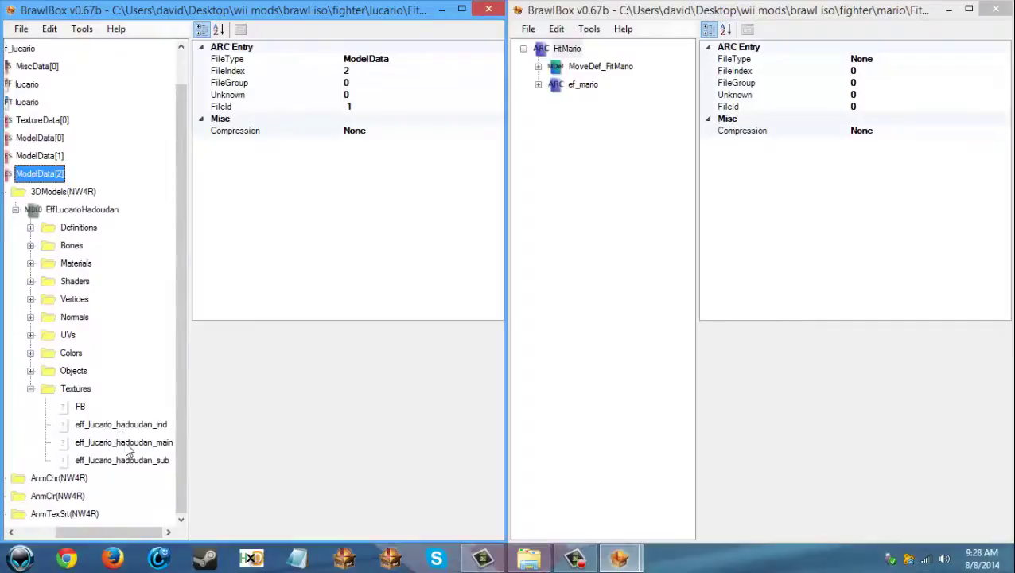
{"action": "scroll", "coordinate": [119, 422], "scroll_direction": "up", "scroll_amount": 1}
{"action": "double_click", "coordinate": [62, 244]}
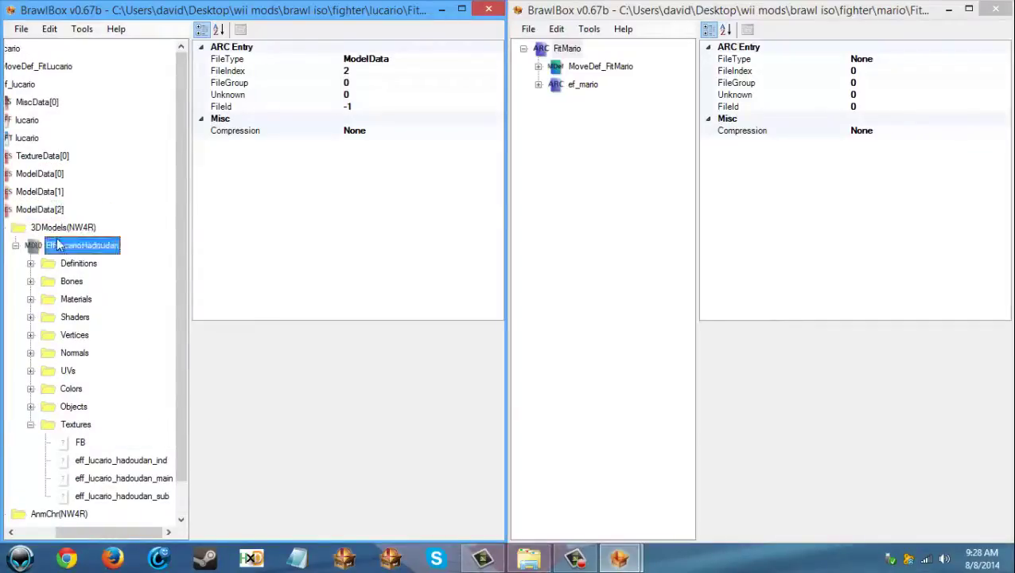
- Expand the textures in ef_lucario's TextureData[0] and widen the tree pane enough to read their full names
{"action": "left_click", "coordinate": [47, 156]}
{"action": "left_click", "coordinate": [60, 174]}
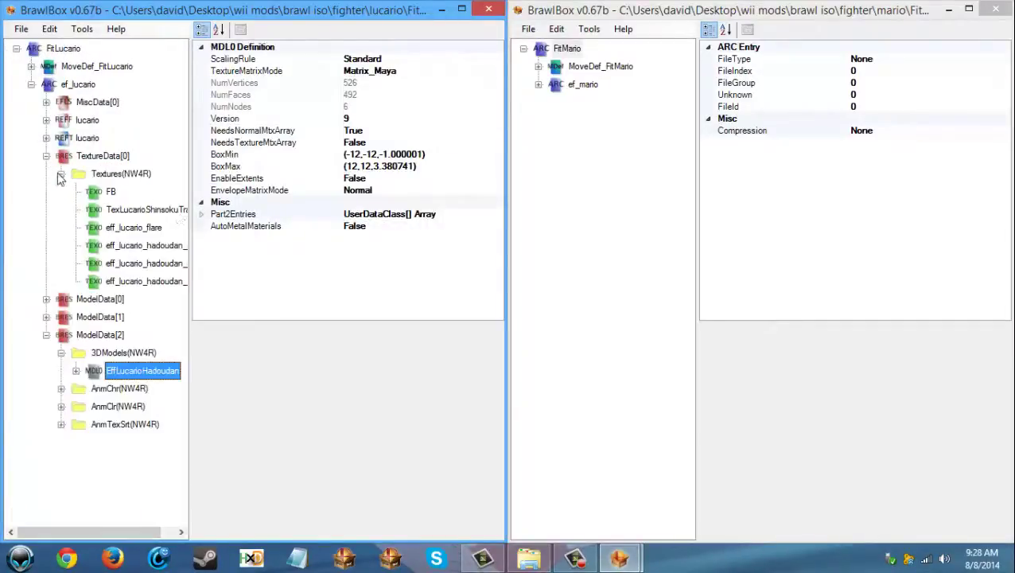
{"action": "left_click", "coordinate": [131, 209]}
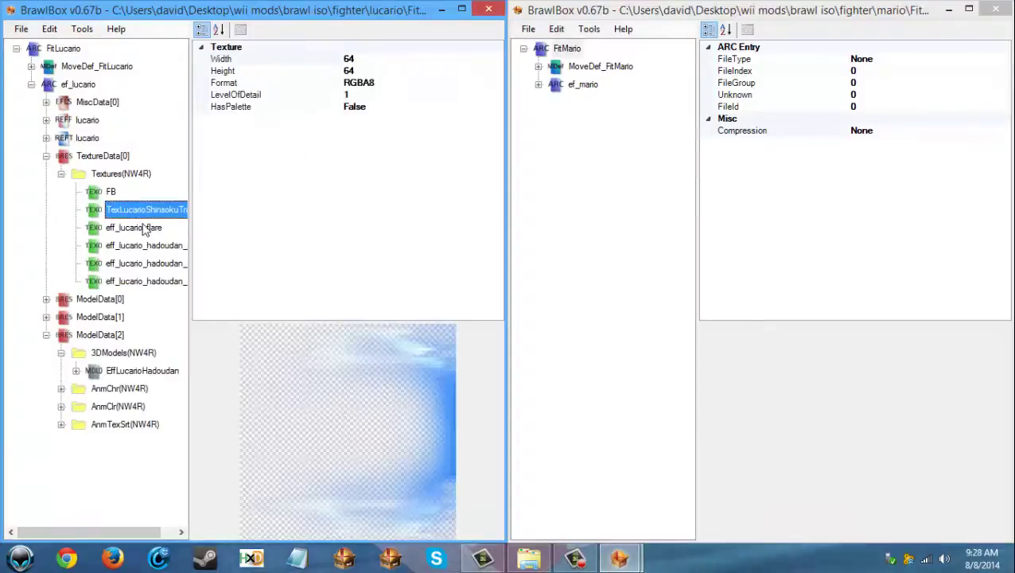
{"action": "left_click_drag", "start_coordinate": [201, 279], "coordinate": [280, 275]}
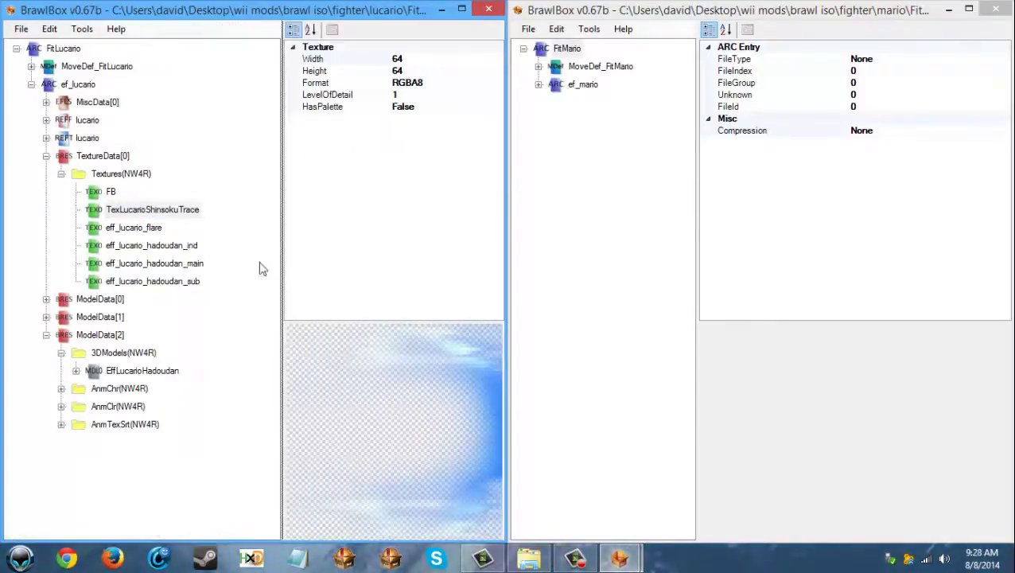
- Delete the eff_lucario_flare and TexLucarioShinsokuTrace textures, which EffLucarioHadoudan does not use, from ef_lucario's TextureData[0]
{"action": "left_click", "coordinate": [135, 229]}
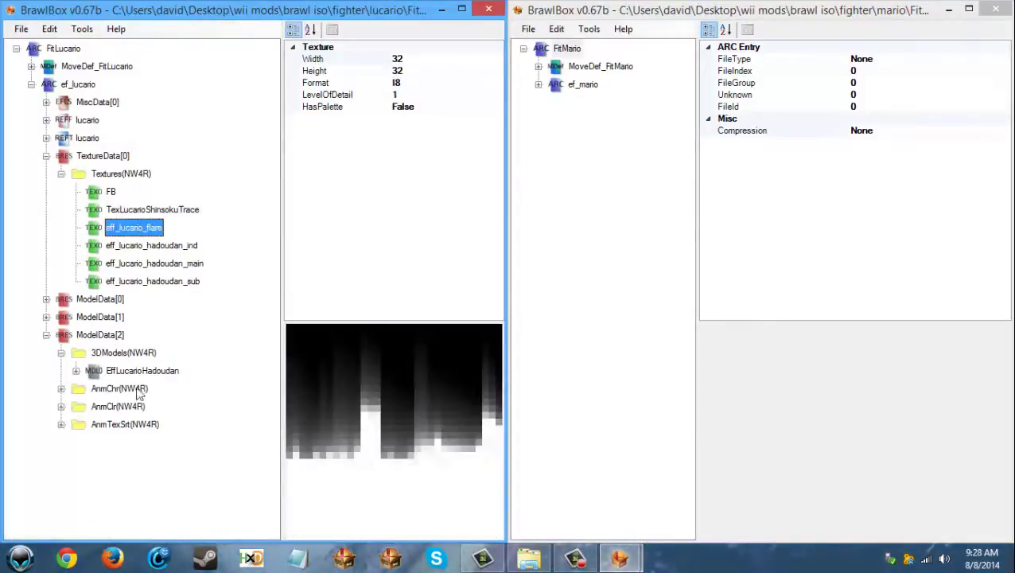
{"action": "left_click", "coordinate": [76, 371]}
{"action": "scroll", "coordinate": [183, 238], "scroll_direction": "up", "scroll_amount": 1}
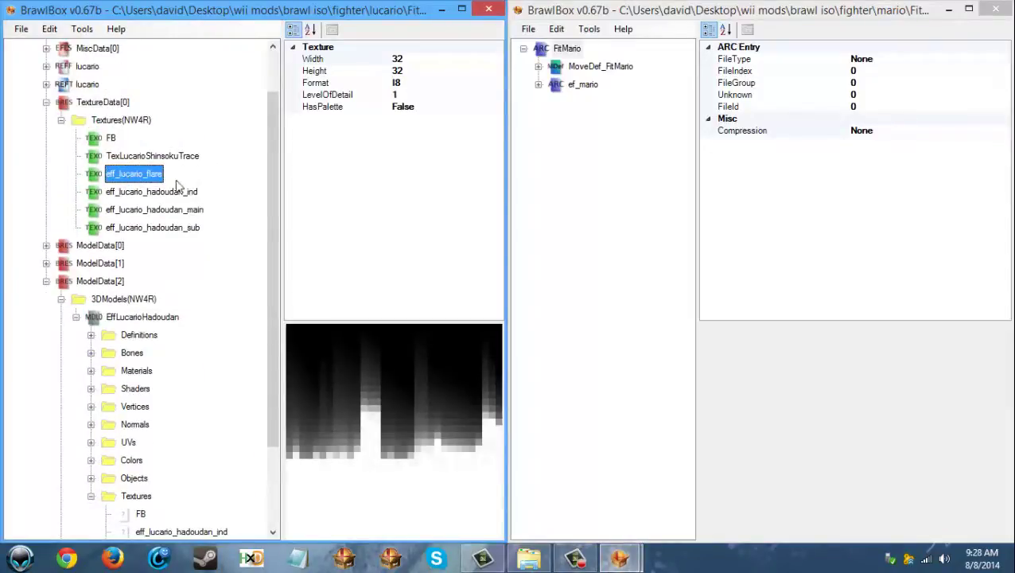
{"action": "key", "text": "Delete"}
{"action": "key", "text": "Up"}
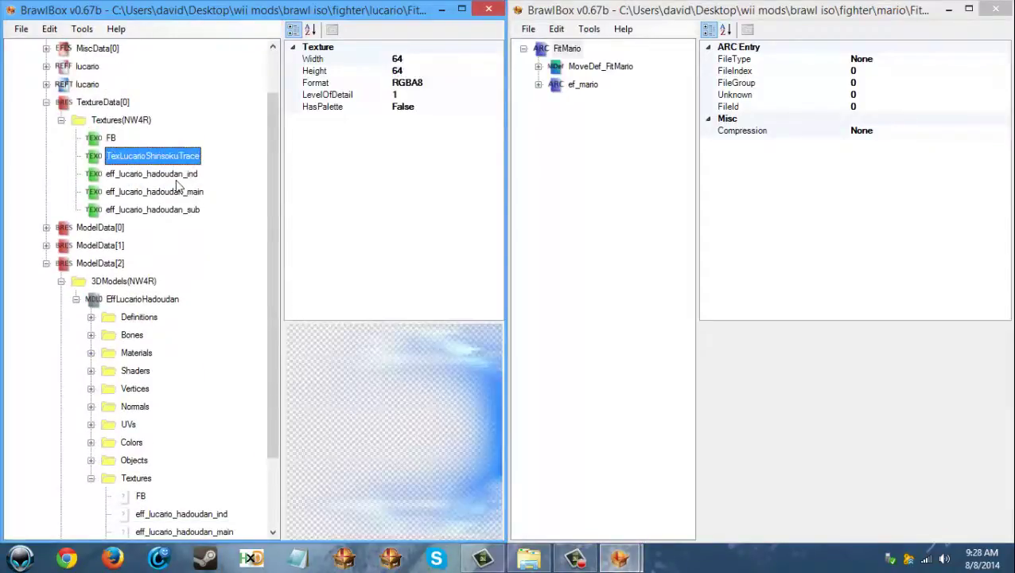
{"action": "key", "text": "Delete"}
{"action": "scroll", "coordinate": [141, 219], "scroll_direction": "down", "scroll_amount": 2}
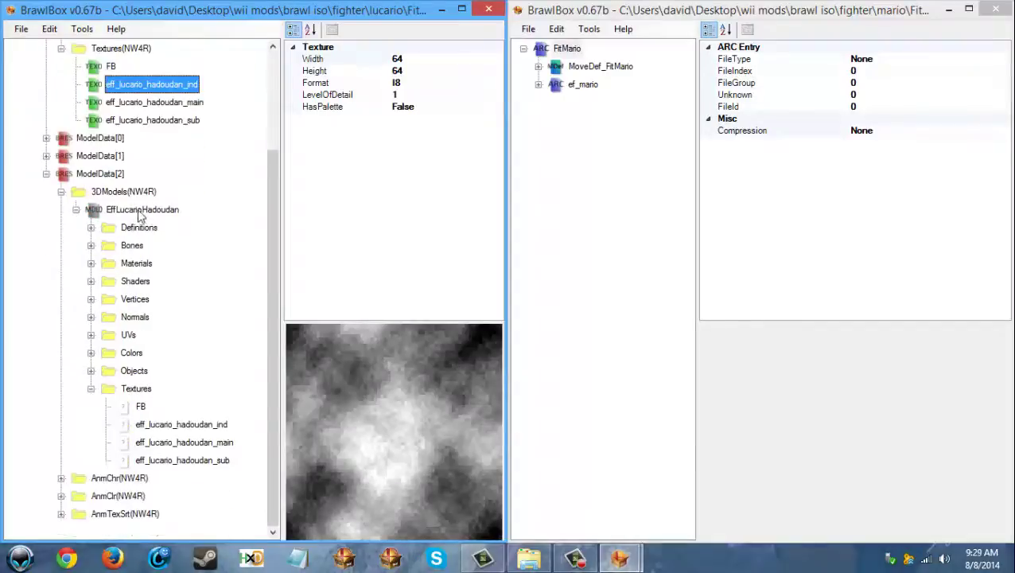
- Export ef_lucario's ModelData[2] to the Desktop as ModelData[2].brres
{"action": "scroll", "coordinate": [165, 254], "scroll_direction": "up", "scroll_amount": 2}
{"action": "left_click", "coordinate": [46, 280]}
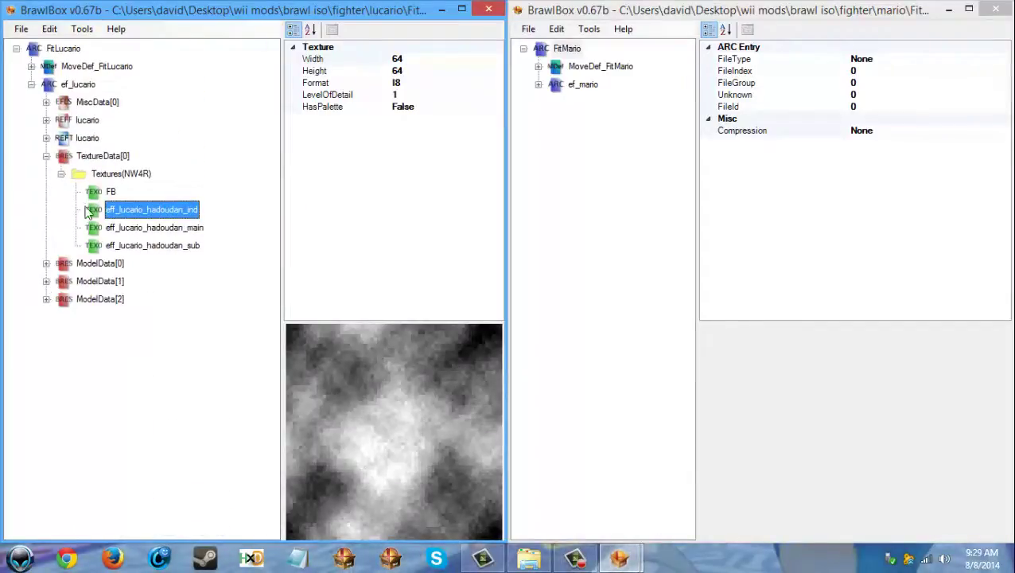
{"action": "right_click", "coordinate": [107, 303]}
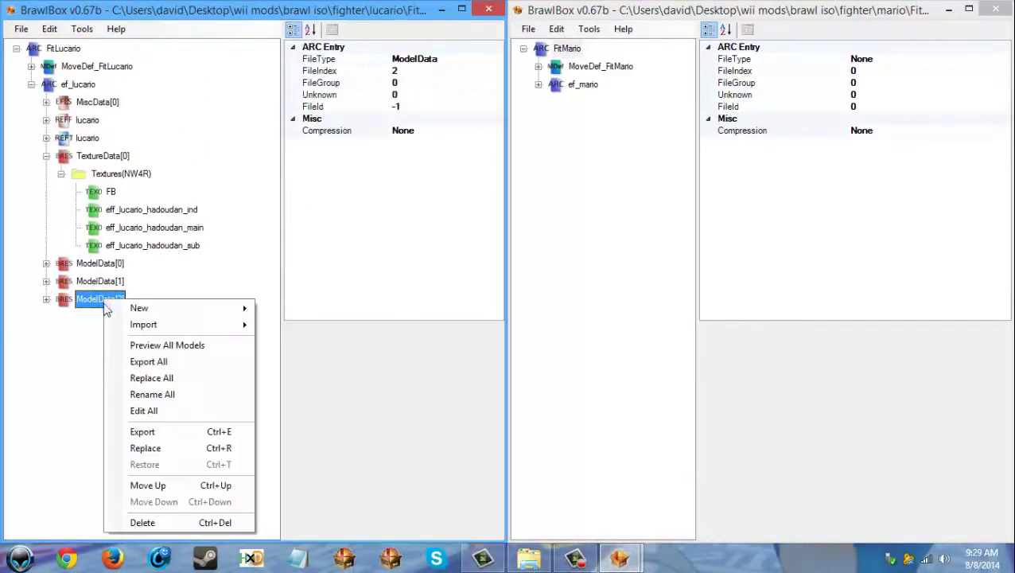
{"action": "left_click", "coordinate": [154, 446]}
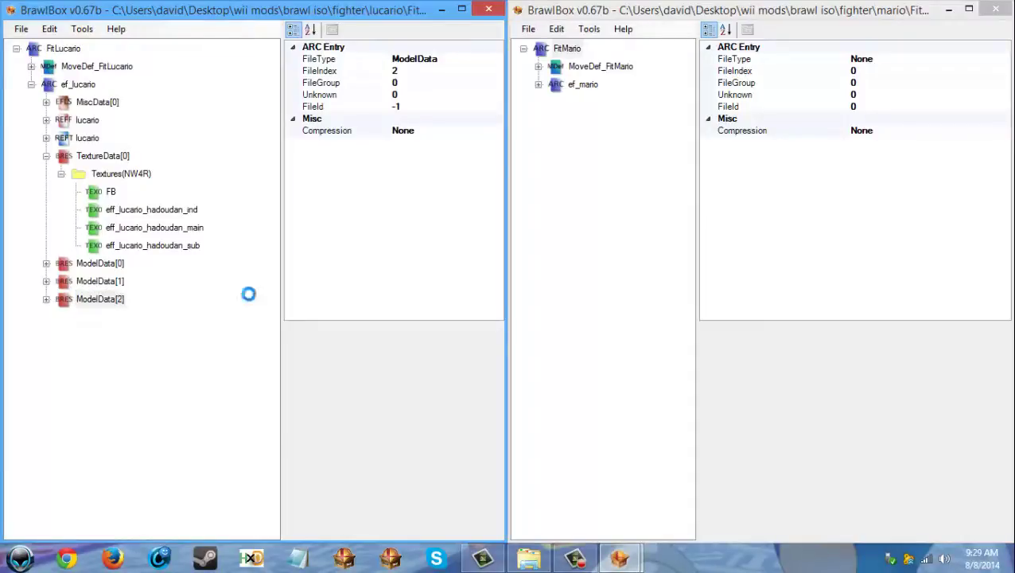
{"action": "left_click_drag", "start_coordinate": [135, 199], "coordinate": [137, 122]}
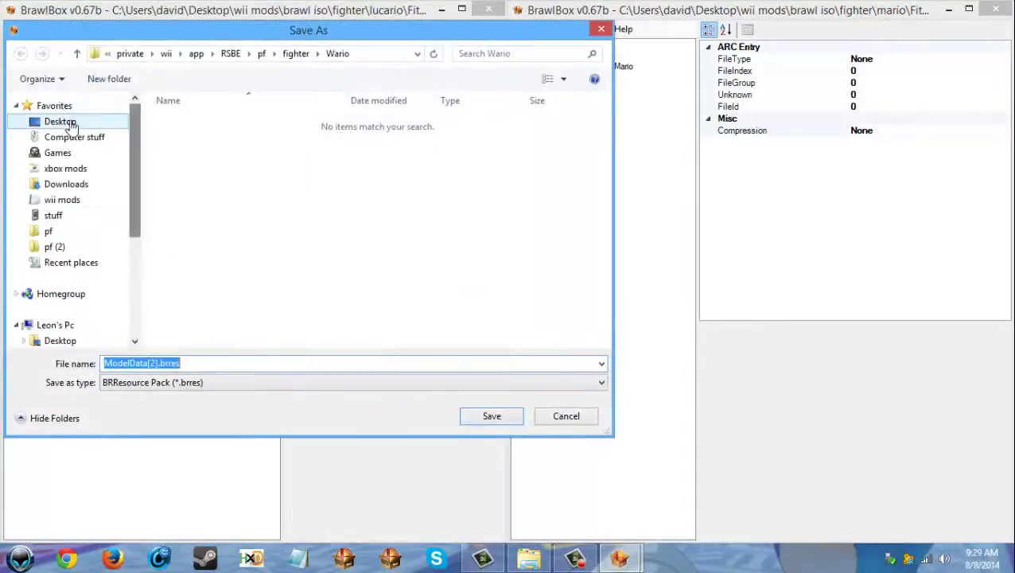
{"action": "left_click", "coordinate": [60, 121]}
{"action": "left_click", "coordinate": [492, 416]}
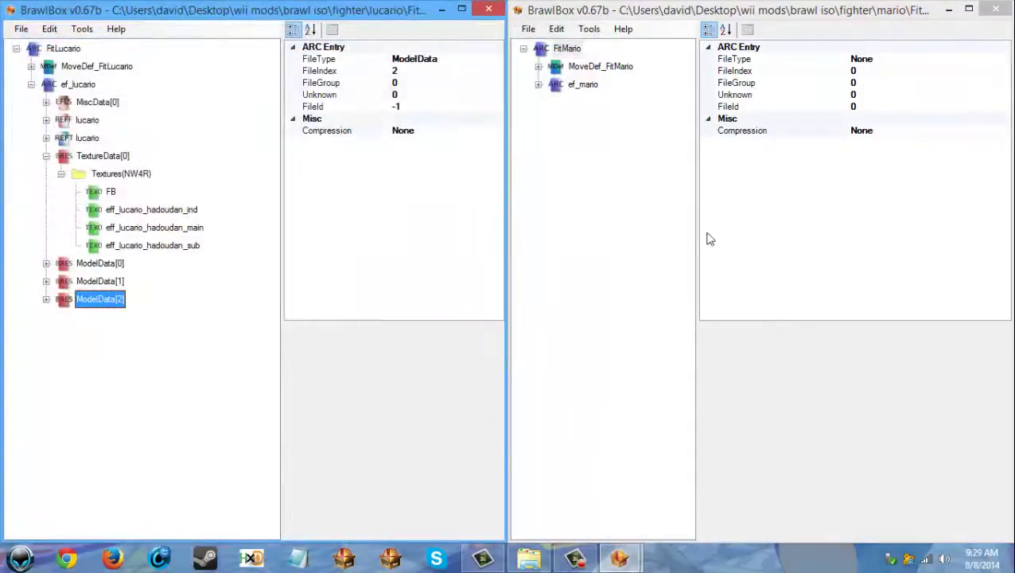
- Expand ef_mario in FitMario and export all remaining textures of ef_lucario's TextureData[0] to the Desktop
{"action": "left_click", "coordinate": [567, 99]}
{"action": "left_click", "coordinate": [539, 84]}
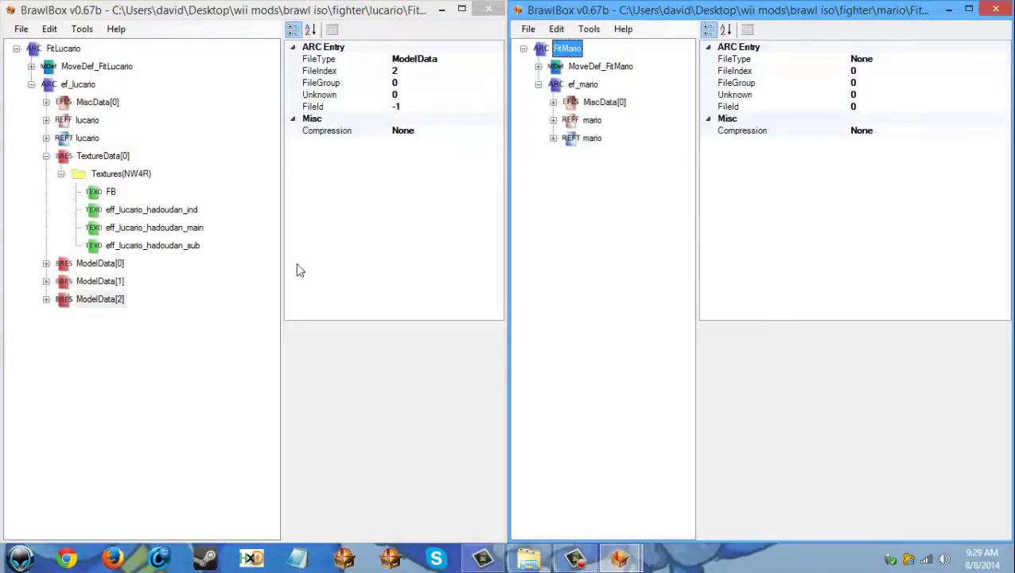
{"action": "left_click", "coordinate": [111, 192]}
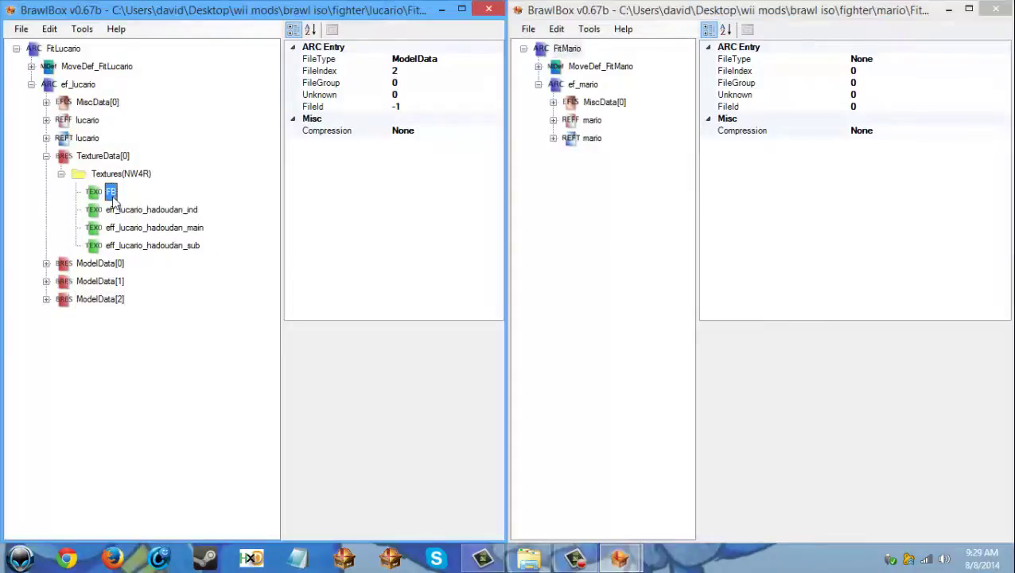
{"action": "left_click", "coordinate": [111, 209]}
{"action": "left_click", "coordinate": [111, 227]}
{"action": "left_click", "coordinate": [111, 245]}
{"action": "left_click", "coordinate": [90, 156]}
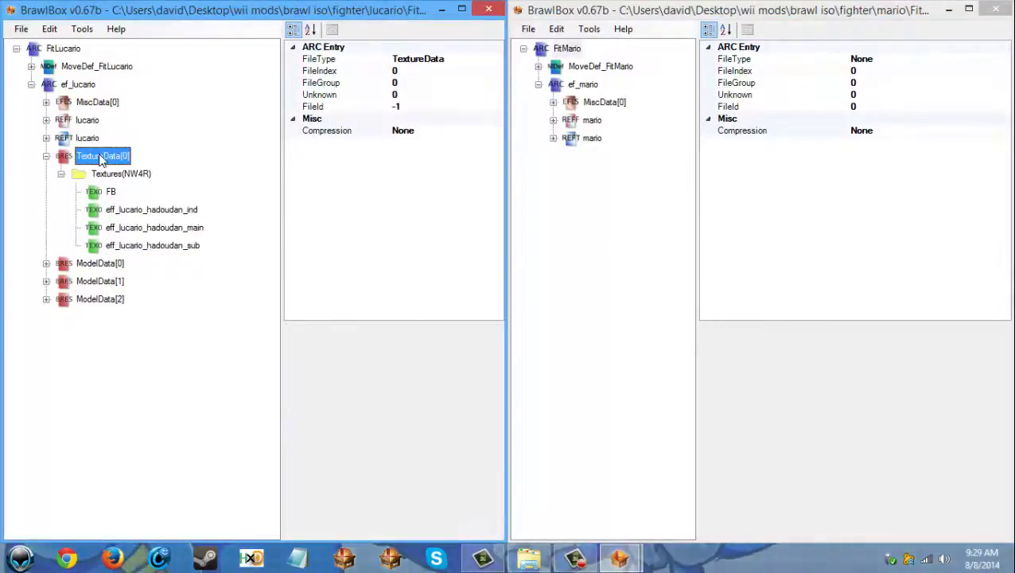
{"action": "right_click", "coordinate": [98, 156]}
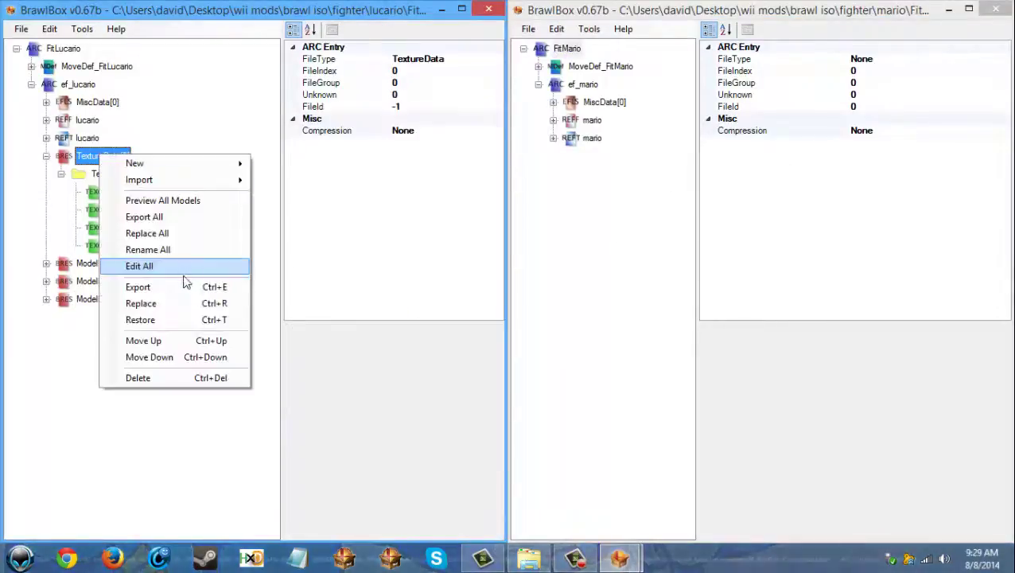
{"action": "left_click", "coordinate": [145, 216]}
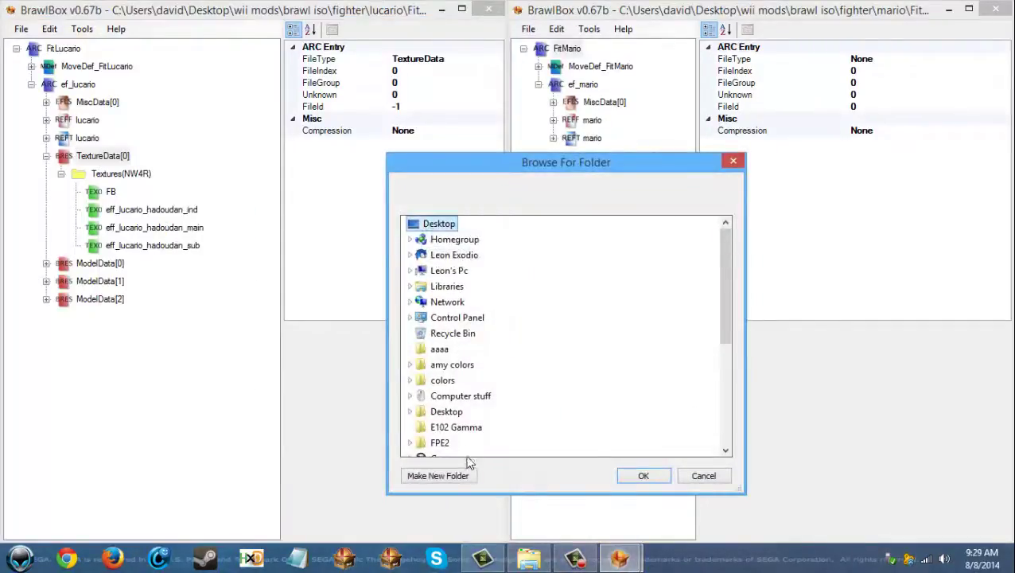
{"action": "left_click", "coordinate": [657, 477]}
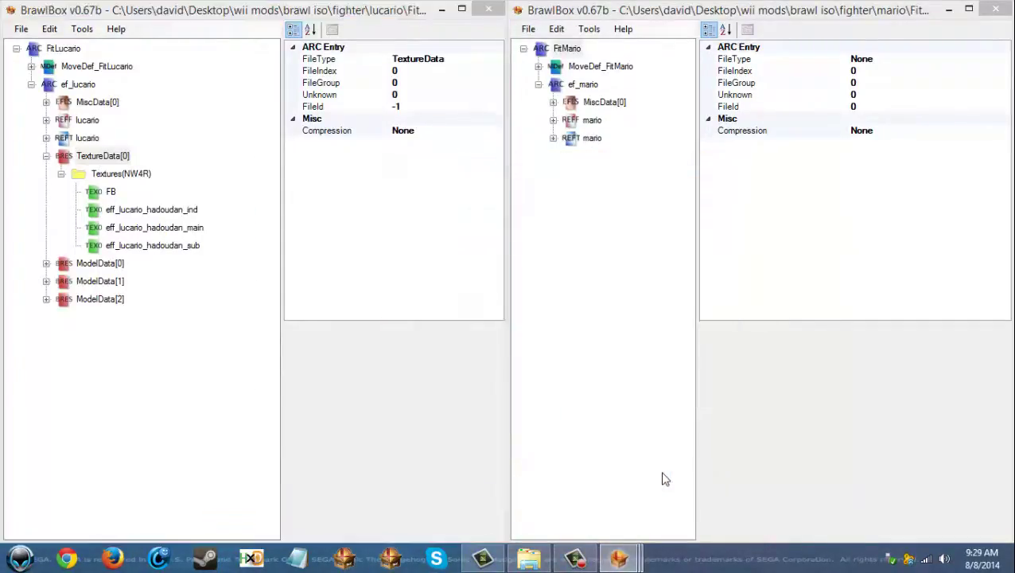
- Widen the FitMario window over the FitLucario one and add a new BRResource Pack to ef_mario
{"action": "left_click", "coordinate": [277, 169]}
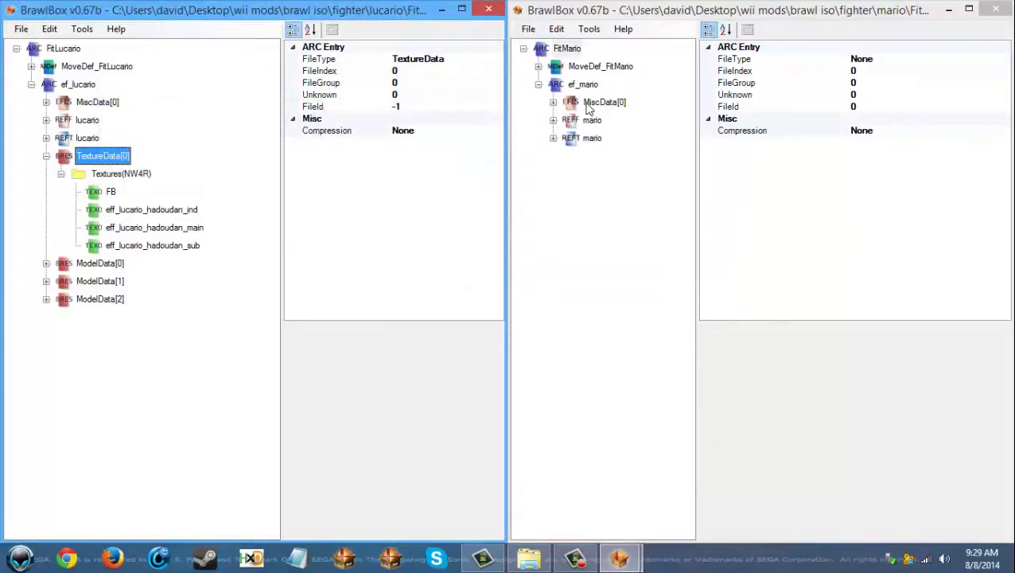
{"action": "left_click_drag", "start_coordinate": [517, 113], "coordinate": [458, 111]}
{"action": "left_click", "coordinate": [532, 86]}
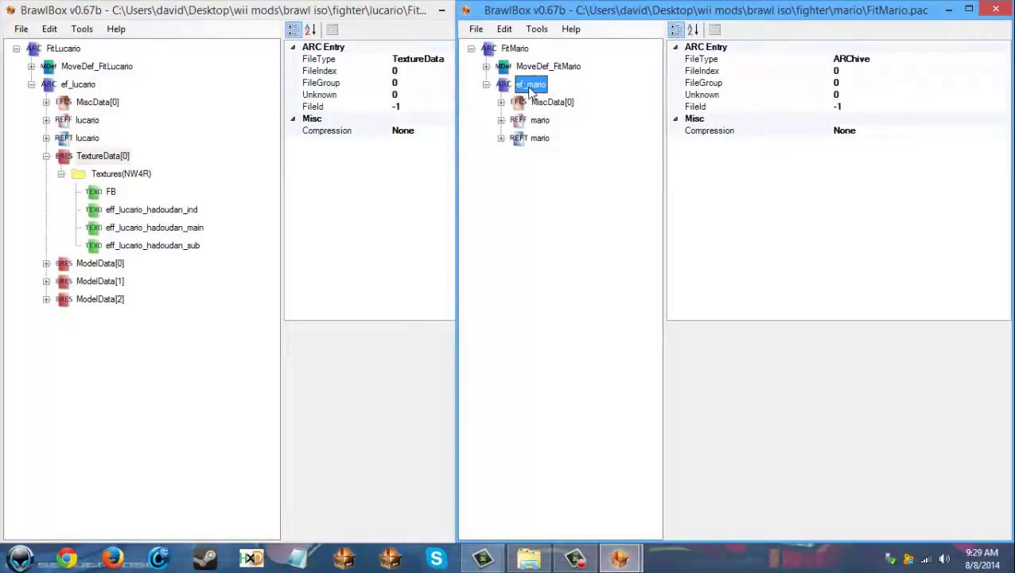
{"action": "right_click", "coordinate": [532, 92]}
{"action": "mouse_move", "coordinate": [565, 97]}
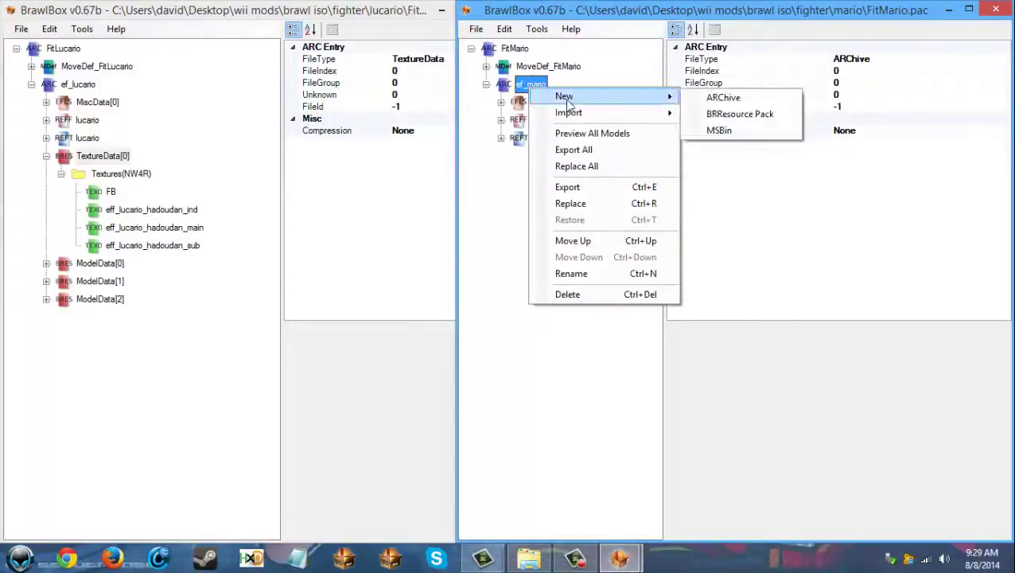
{"action": "left_click", "coordinate": [740, 114]}
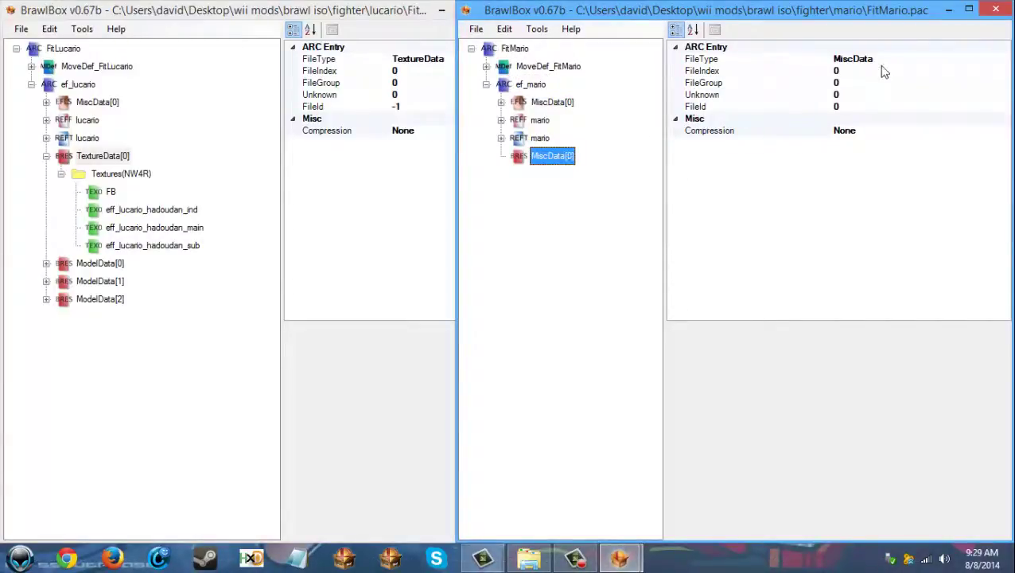
- Set the new BRResource Pack's FileType to ModelData and its FileId to -1
{"action": "left_click", "coordinate": [889, 68]}
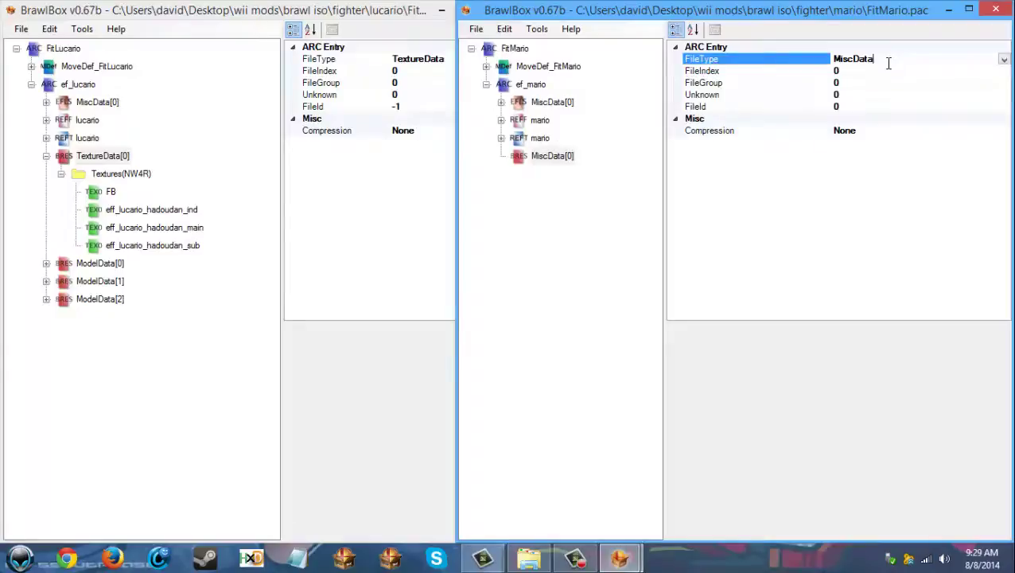
{"action": "left_click", "coordinate": [1004, 62]}
{"action": "left_click", "coordinate": [876, 93]}
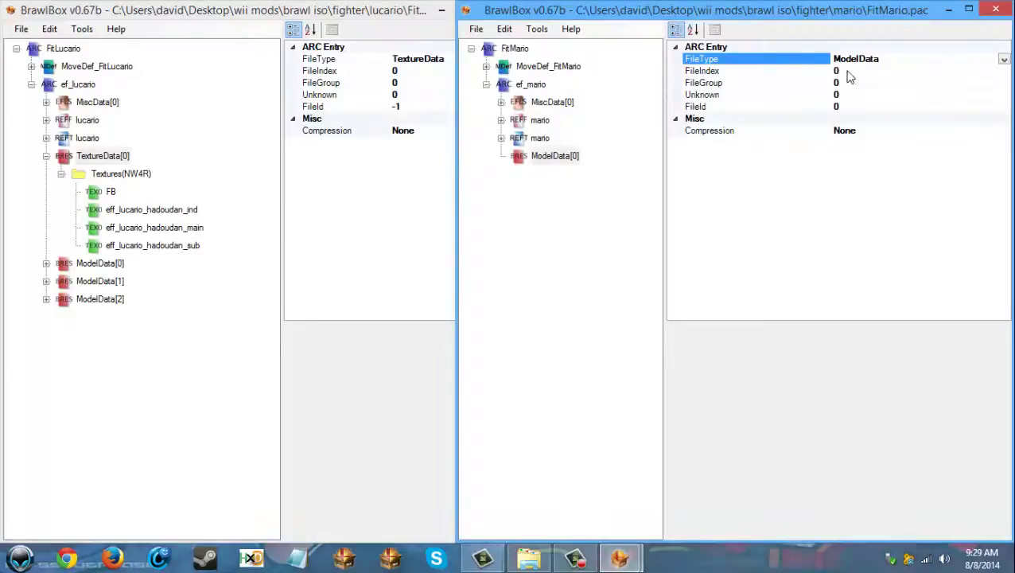
{"action": "left_click", "coordinate": [851, 71]}
{"action": "left_click", "coordinate": [807, 107]}
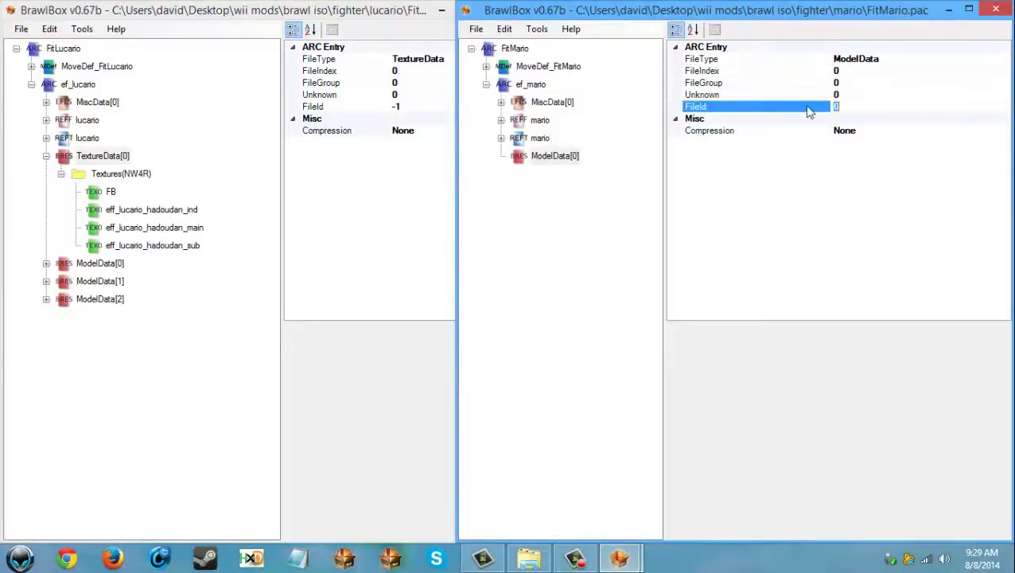
{"action": "left_click", "coordinate": [600, 241]}
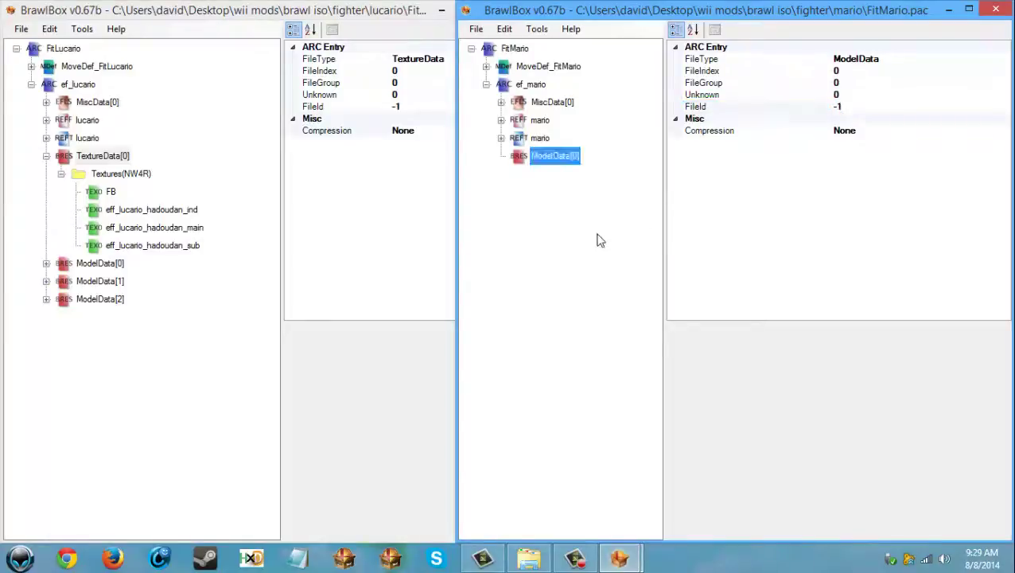
- Replace ef_mario's ModelData[0] with ModelData[2].brres from the Desktop
{"action": "right_click", "coordinate": [557, 157]}
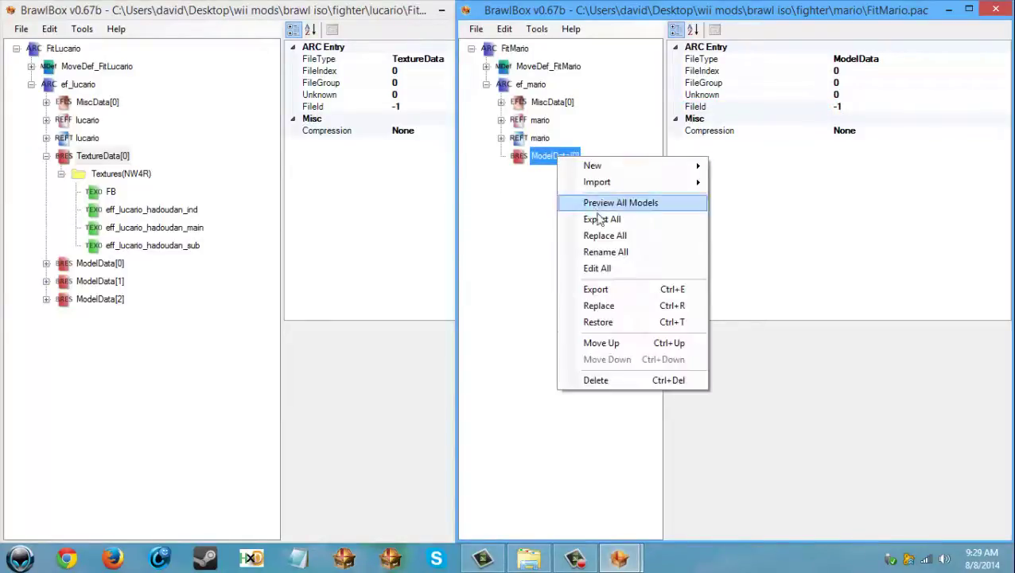
{"action": "left_click", "coordinate": [605, 308]}
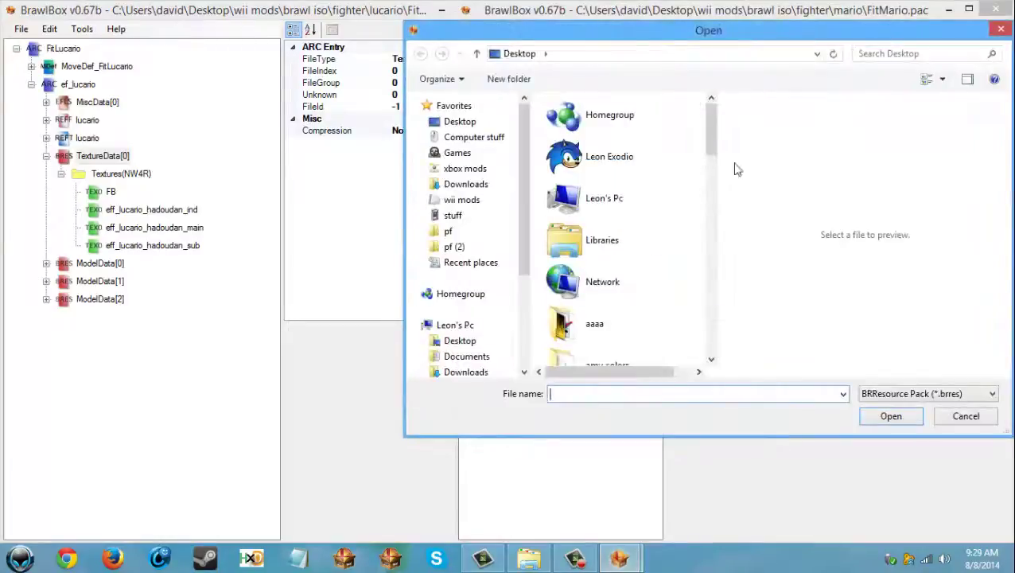
{"action": "left_click_drag", "start_coordinate": [713, 110], "coordinate": [714, 324]}
{"action": "double_click", "coordinate": [605, 221]}
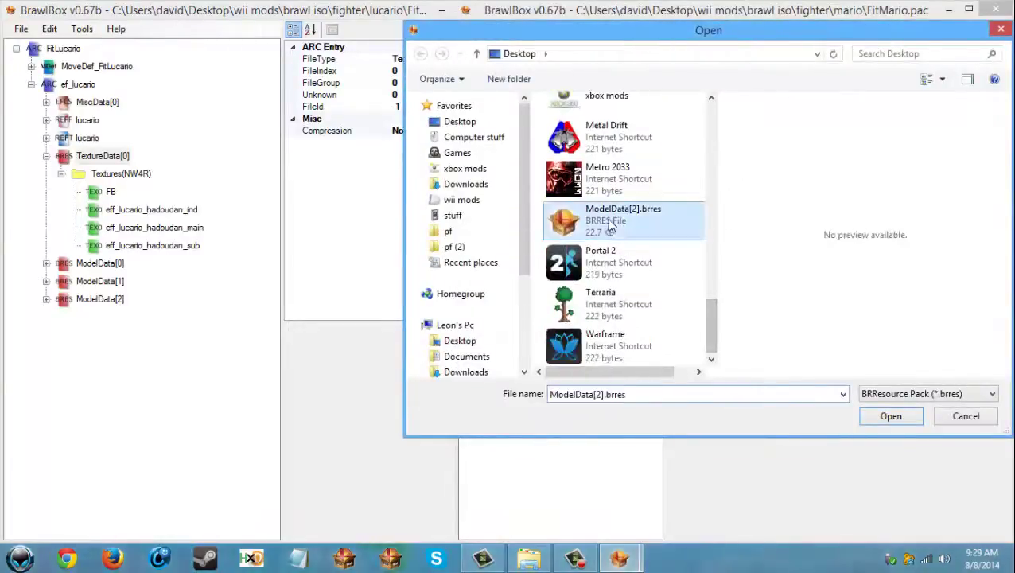
- Add another new BRResource Pack to ef_mario and set its FileType to TextureData
{"action": "left_click", "coordinate": [528, 84]}
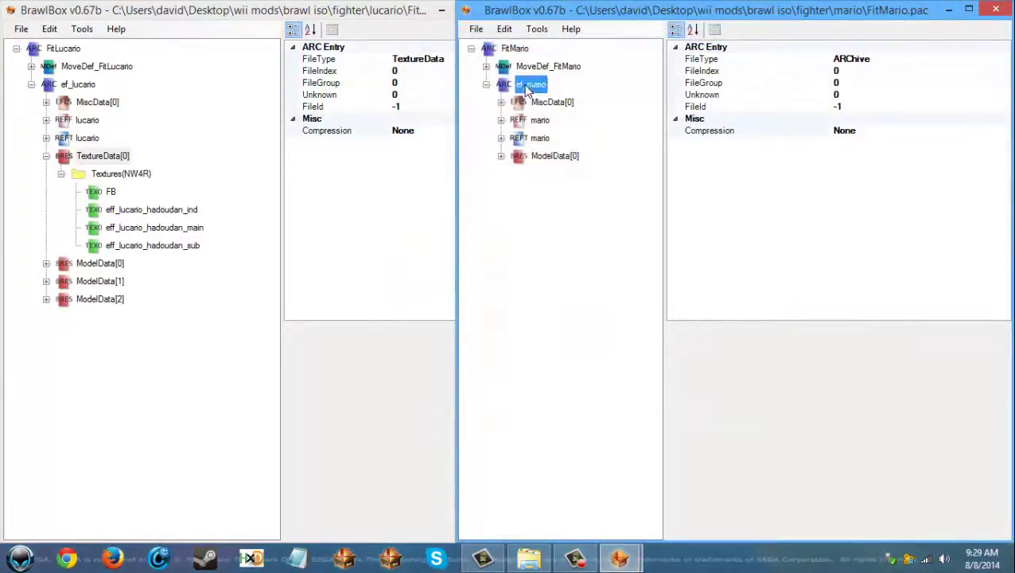
{"action": "right_click", "coordinate": [526, 85]}
{"action": "left_click", "coordinate": [522, 187]}
{"action": "right_click", "coordinate": [532, 90]}
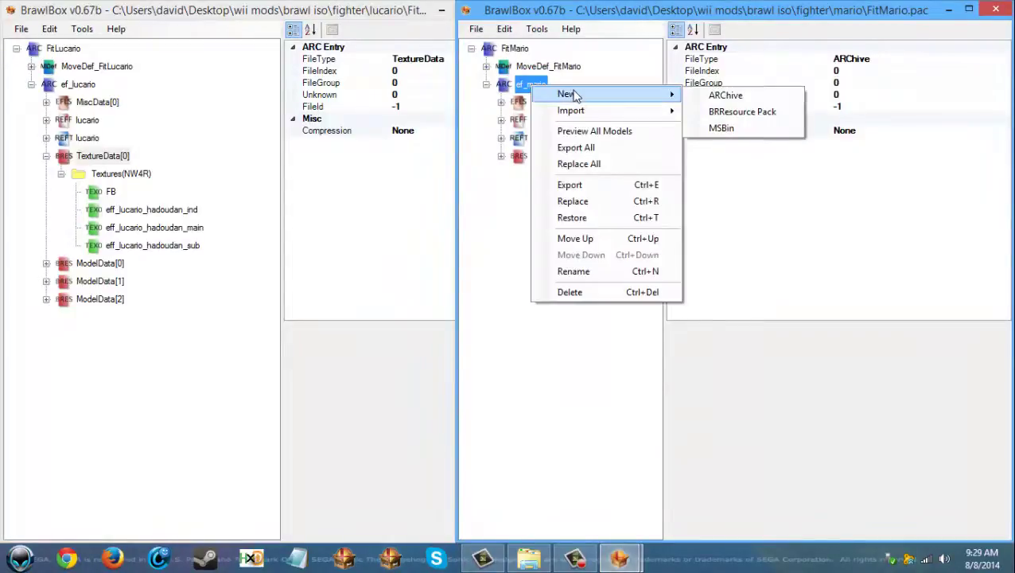
{"action": "left_click", "coordinate": [731, 112]}
{"action": "left_click", "coordinate": [871, 59]}
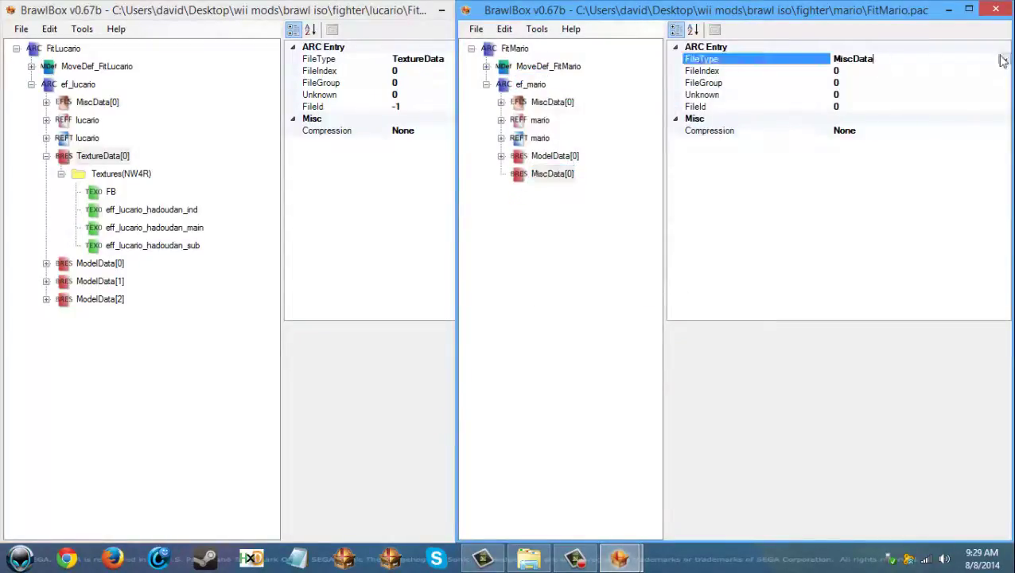
{"action": "left_click", "coordinate": [872, 59]}
{"action": "left_click", "coordinate": [854, 105]}
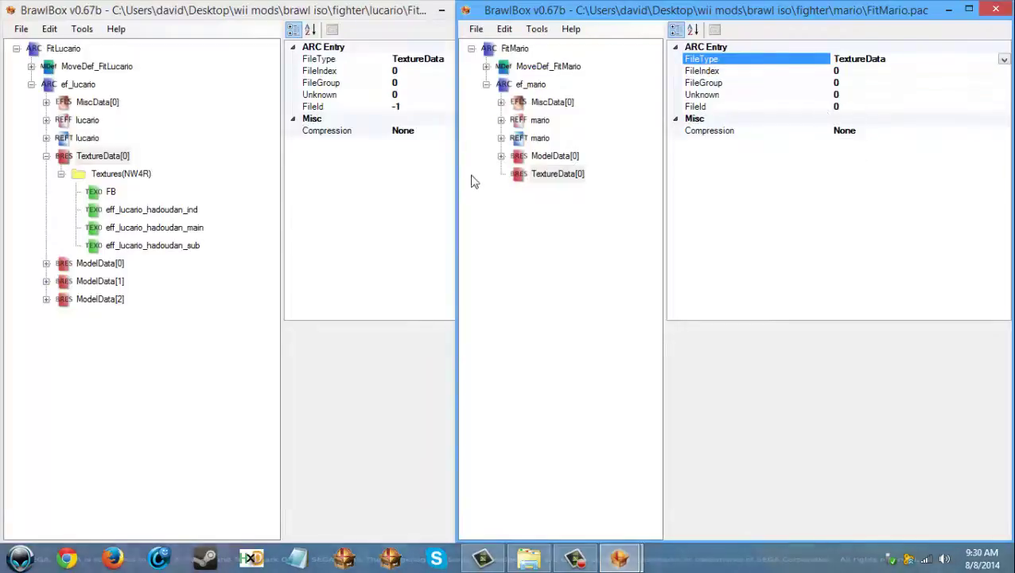
- Check the FileId of FitLucario's TextureData[0] and set the FileId of ef_mario's TextureData[0] to -1
{"action": "left_click", "coordinate": [103, 156]}
{"action": "left_click", "coordinate": [404, 108]}
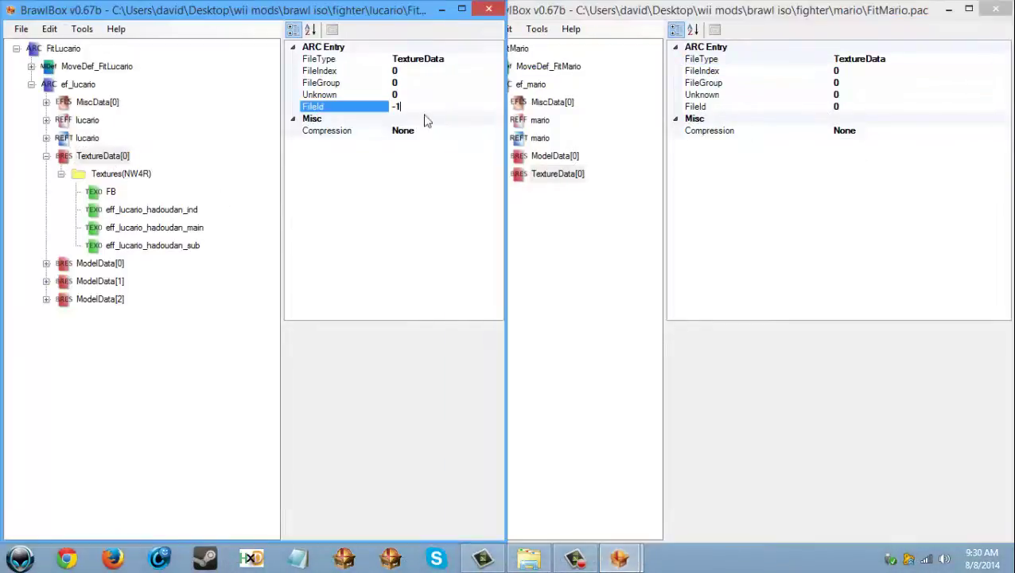
{"action": "left_click", "coordinate": [857, 110]}
{"action": "type", "text": "-"}
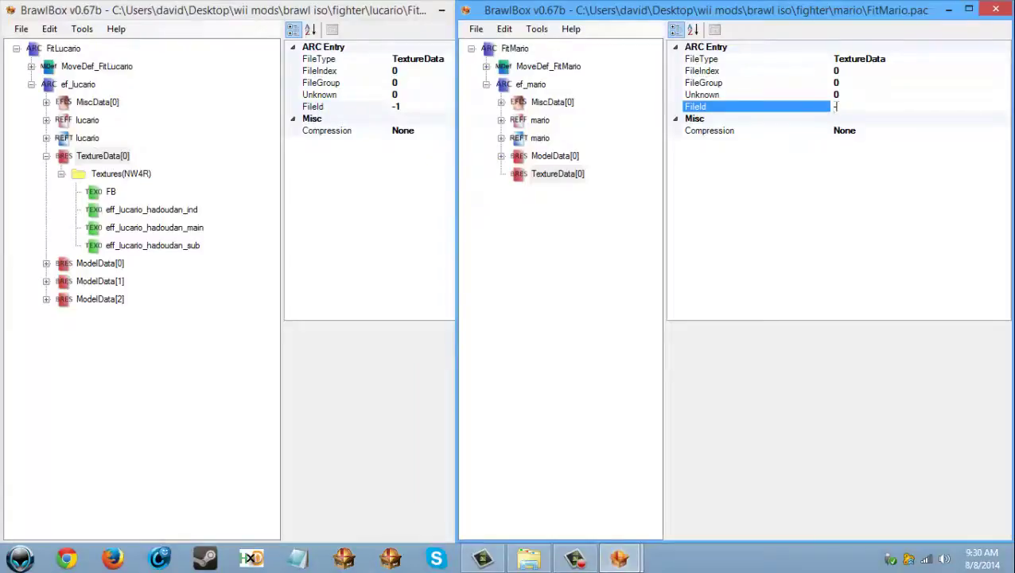
{"action": "type", "text": "1"}
{"action": "left_click", "coordinate": [556, 177]}
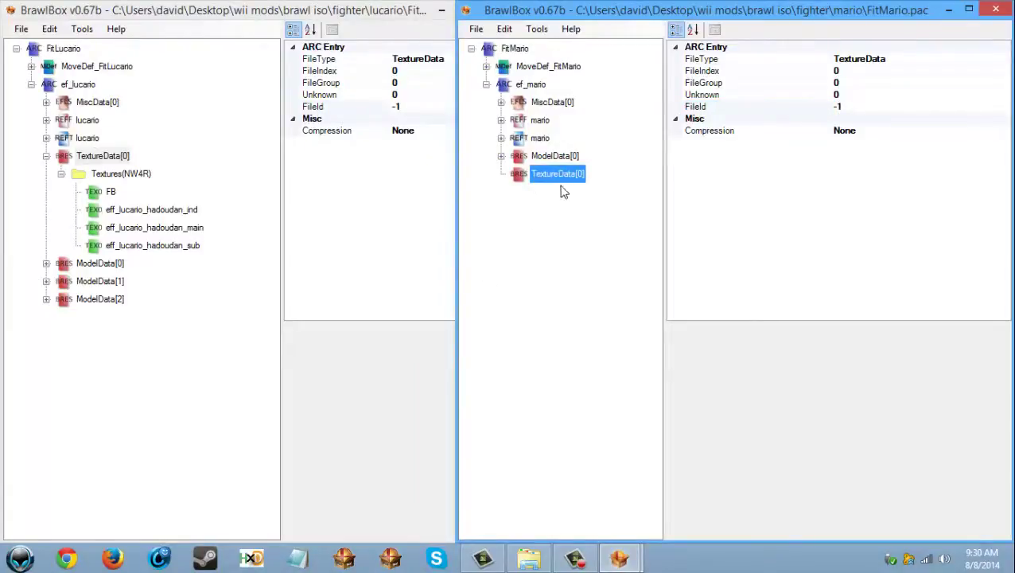
- Move ef_mario's TextureData[0] above ModelData[0] in the tree
{"action": "key", "text": "ctrl+Up"}
{"action": "key", "text": "ctrl+Down"}
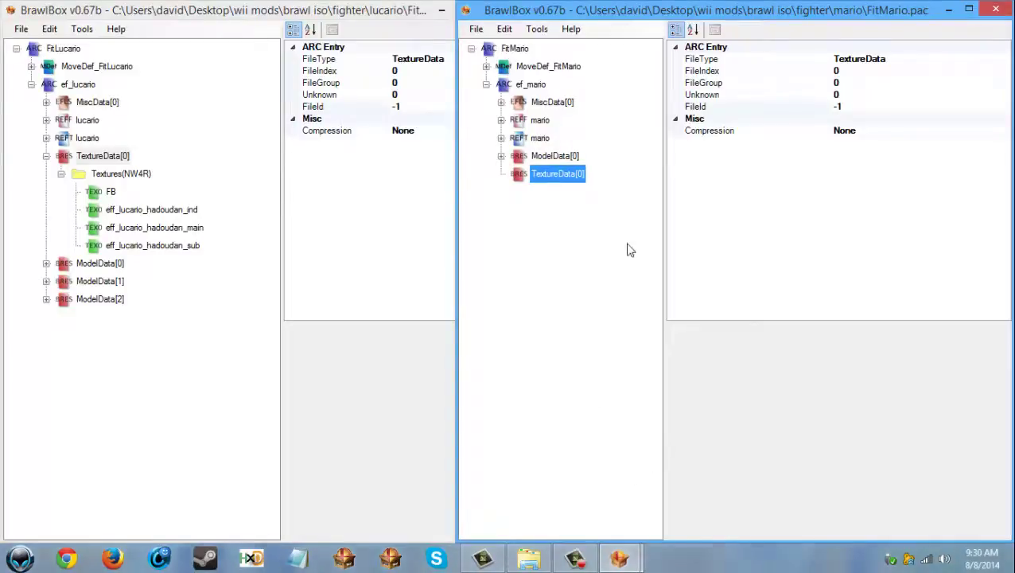
{"action": "key", "text": "ctrl+Up"}
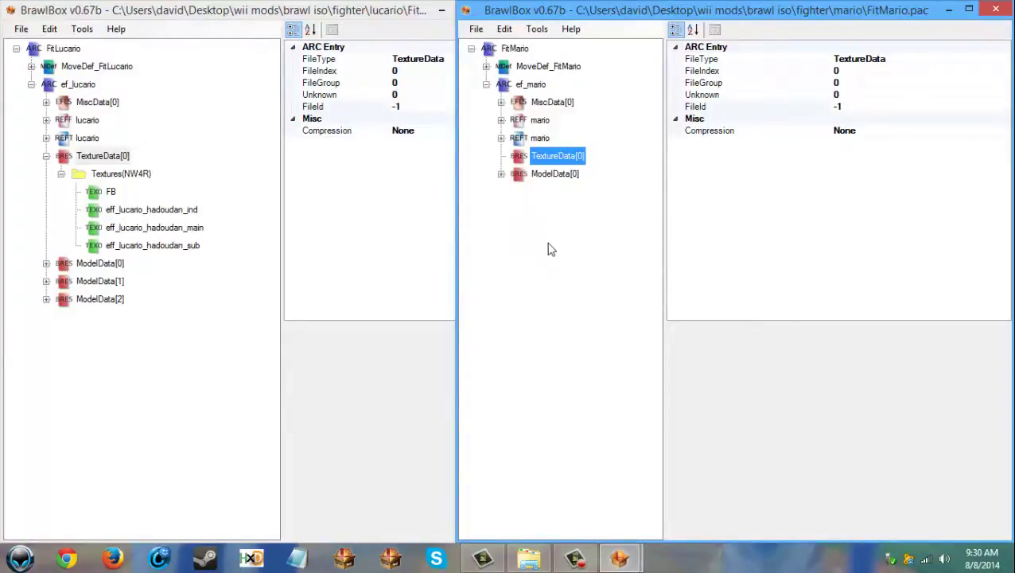
{"action": "key", "text": "ctrl+Down"}
{"action": "key", "text": "ctrl+Up"}
{"action": "key", "text": "ctrl+Down"}
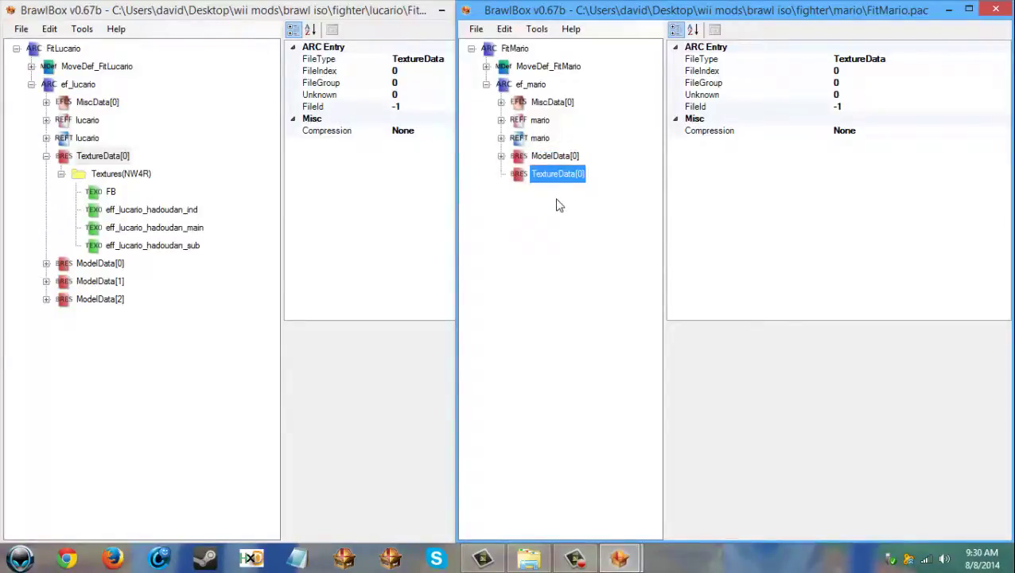
{"action": "key", "text": "ctrl+Up"}
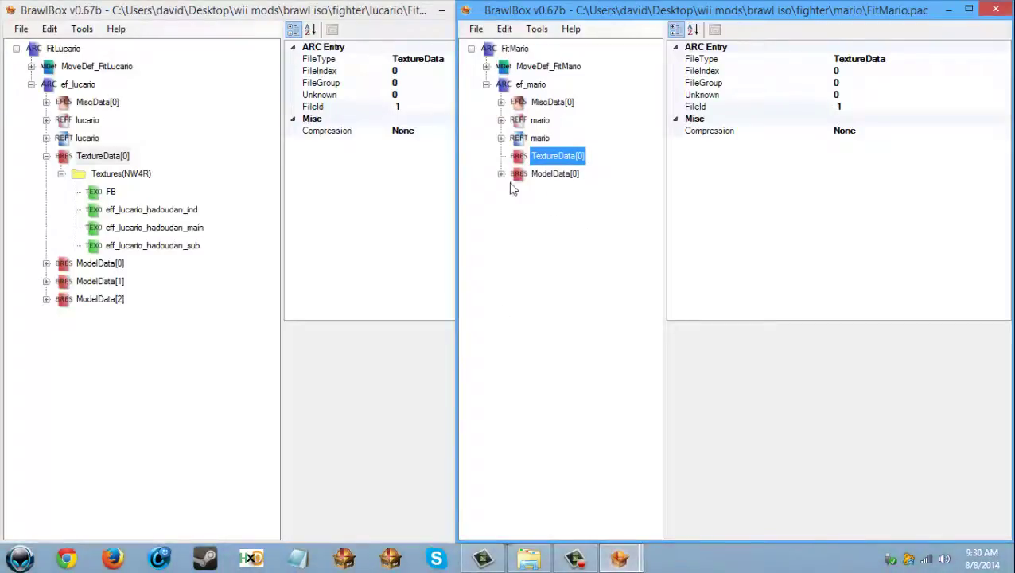
- Import eff_lucario_hadoudan_ind.png from the Desktop into ef_mario's TextureData[0] in I8 format, checking it against FitLucario's texture
{"action": "right_click", "coordinate": [556, 160]}
{"action": "mouse_move", "coordinate": [604, 182]}
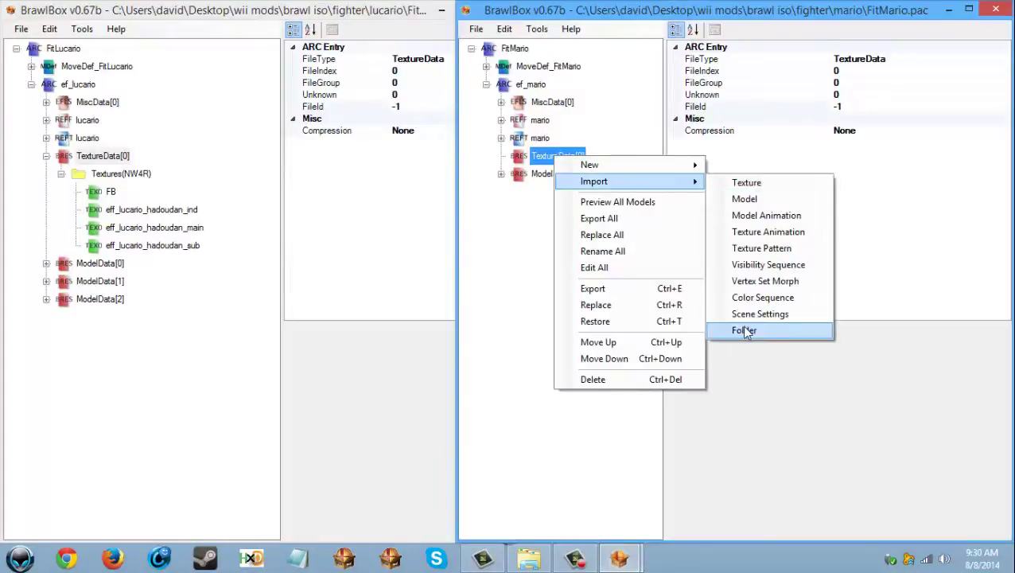
{"action": "left_click", "coordinate": [768, 200]}
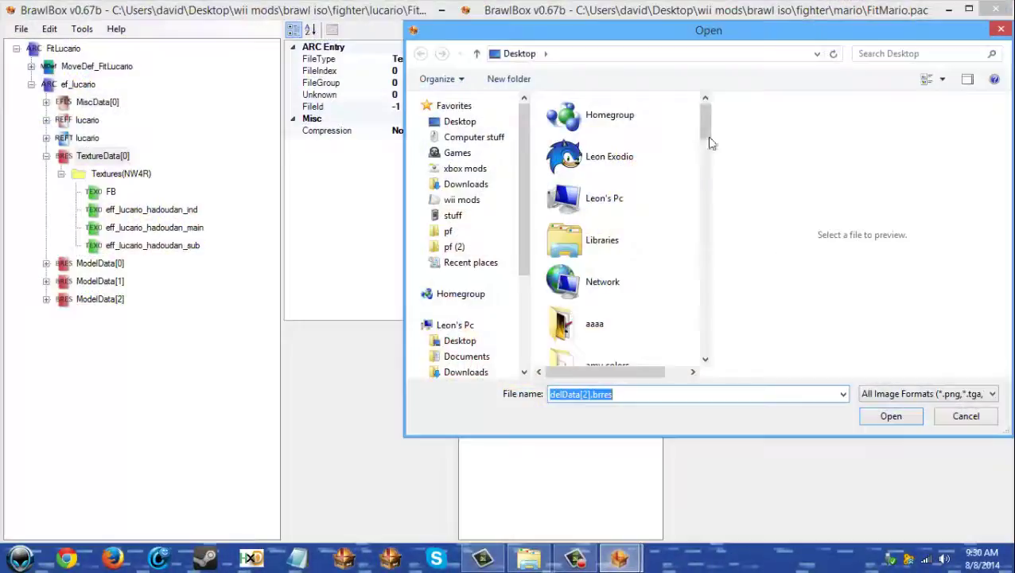
{"action": "left_click_drag", "start_coordinate": [706, 124], "coordinate": [704, 263]}
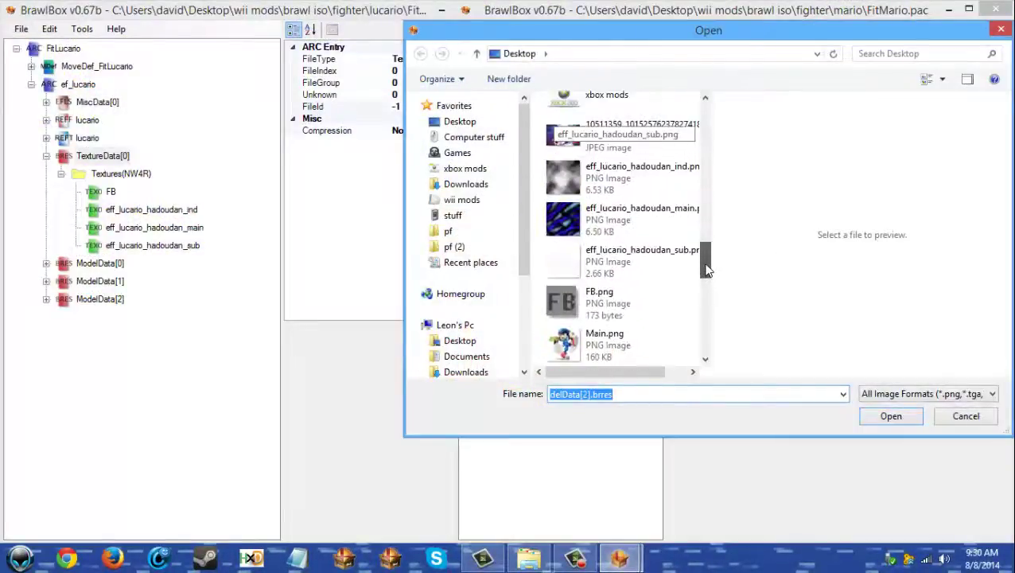
{"action": "left_click", "coordinate": [633, 173]}
{"action": "double_click", "coordinate": [633, 173]}
{"action": "left_click", "coordinate": [127, 209]}
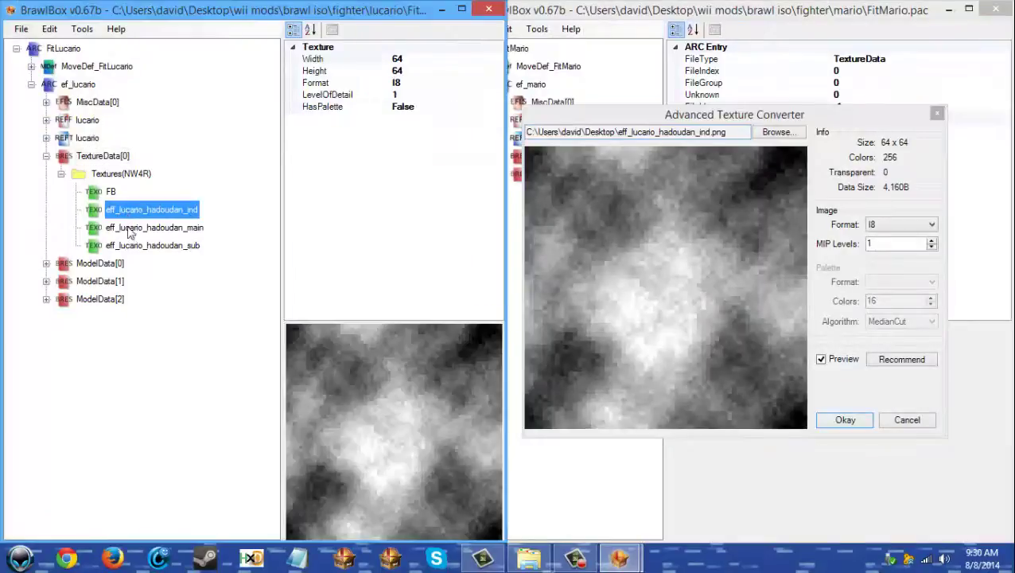
{"action": "left_click", "coordinate": [845, 420]}
- Load eff_lucario_hadoudan_main.png from the Desktop into the texture converter for import into ef_mario's TextureData[0]
{"action": "right_click", "coordinate": [557, 156]}
{"action": "mouse_move", "coordinate": [629, 183]}
{"action": "left_click", "coordinate": [742, 186]}
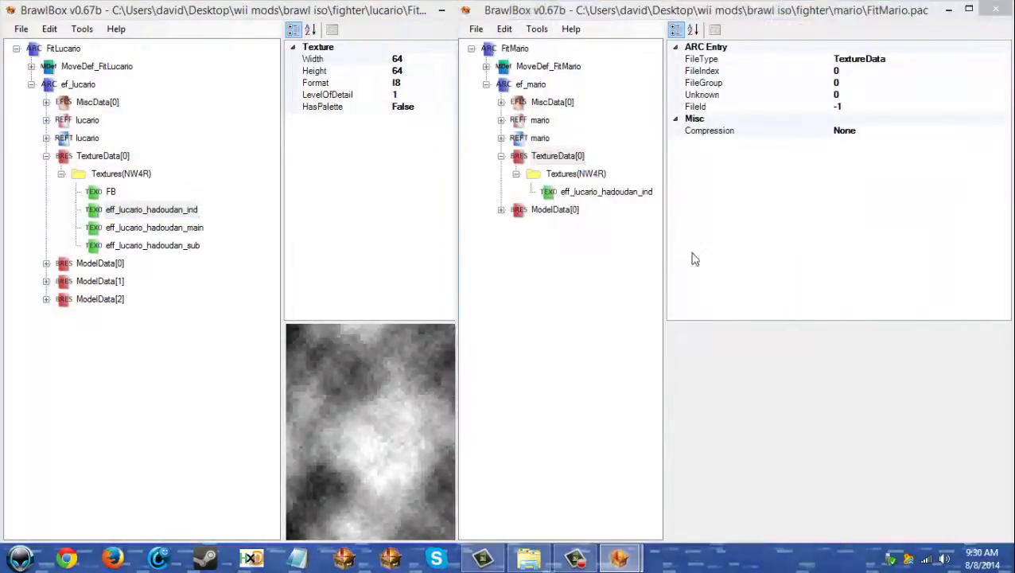
{"action": "left_click_drag", "start_coordinate": [708, 125], "coordinate": [719, 262]}
{"action": "left_click", "coordinate": [625, 247]}
{"action": "double_click", "coordinate": [625, 246]}
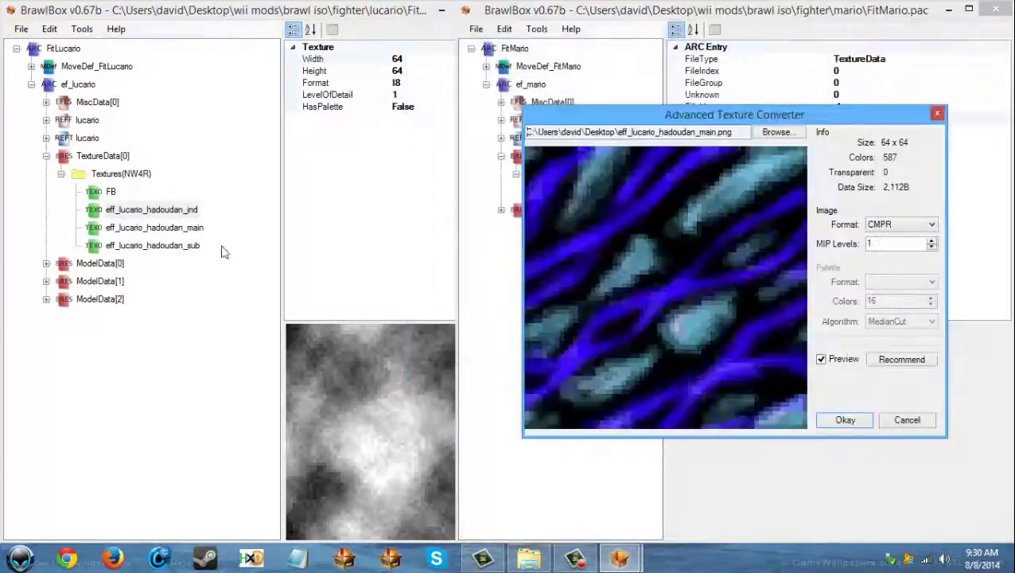
- Look up the format of FitLucario's eff_lucario_hadoudan_main and set the import format to RGB565
{"action": "left_click", "coordinate": [175, 228]}
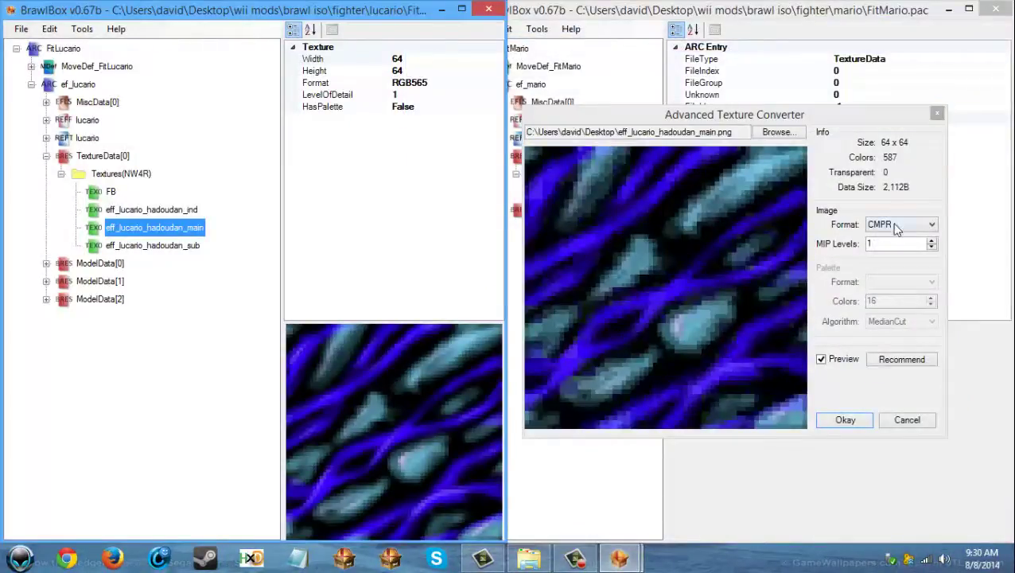
{"action": "left_click", "coordinate": [897, 226]}
{"action": "left_click", "coordinate": [904, 280]}
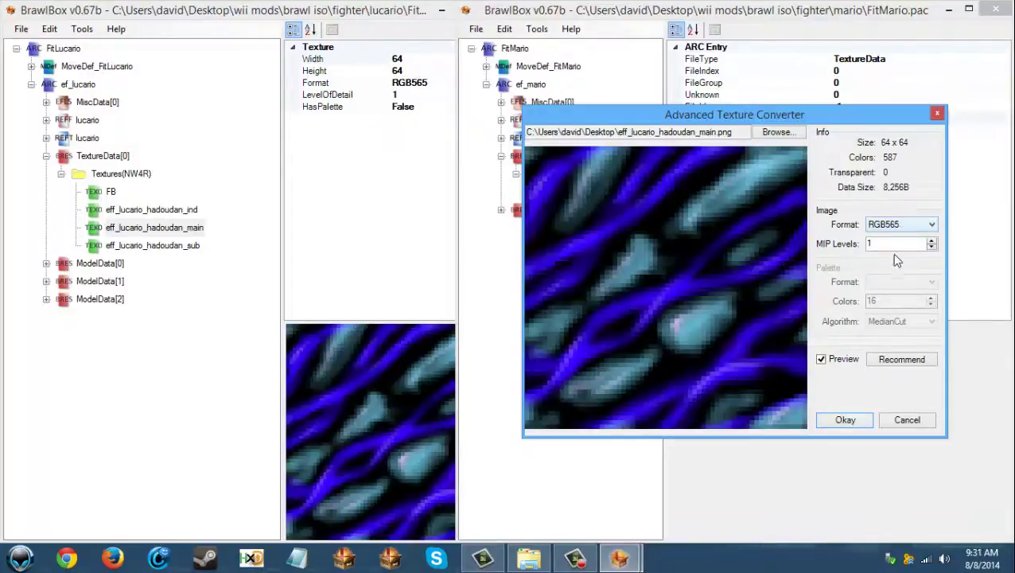
- Set the import format of eff_lucario_hadoudan_main to CMPR and complete its import
{"action": "left_click", "coordinate": [903, 223]}
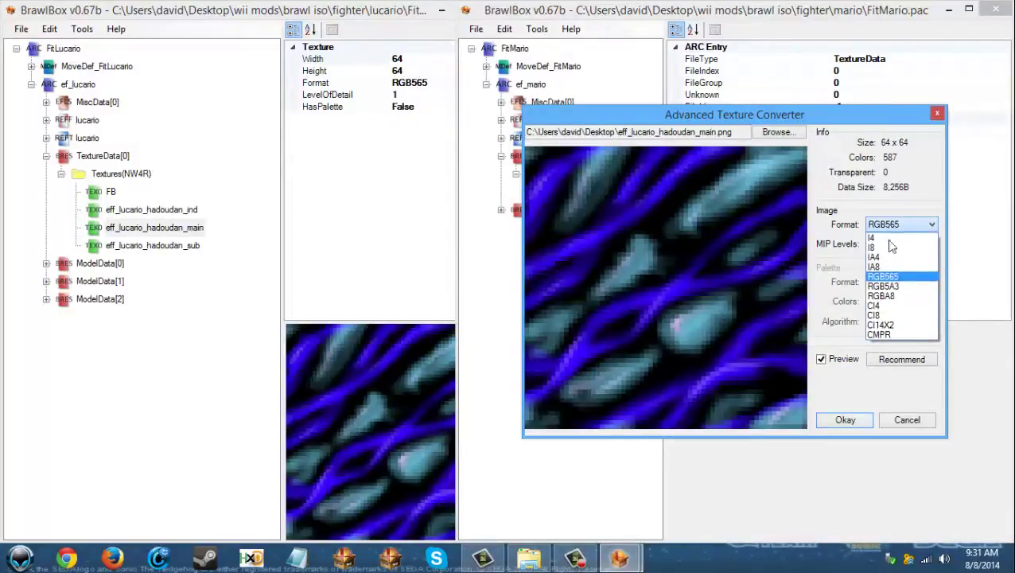
{"action": "left_click", "coordinate": [885, 335]}
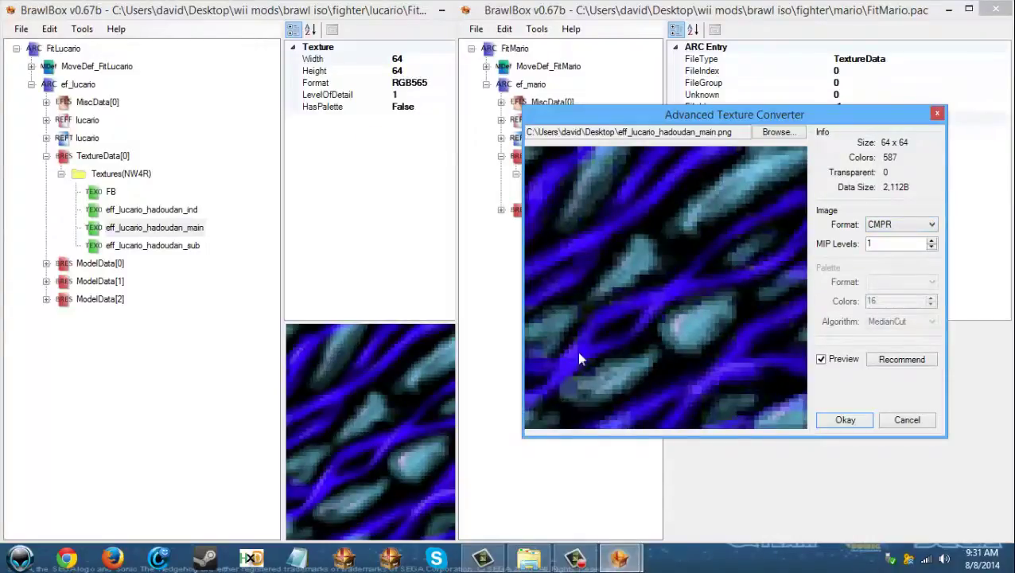
{"action": "left_click", "coordinate": [847, 419]}
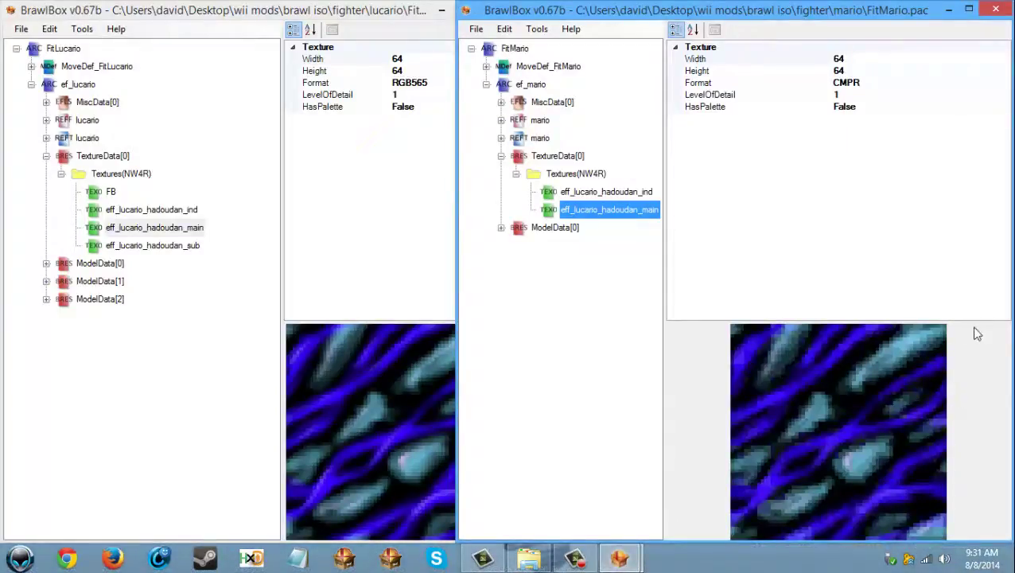
- Check FitLucario's eff_lucario_hadoudan_sub and import eff_lucario_hadoudan_sub.png from the Desktop into ef_mario's TextureData[0]
{"action": "left_click", "coordinate": [147, 245]}
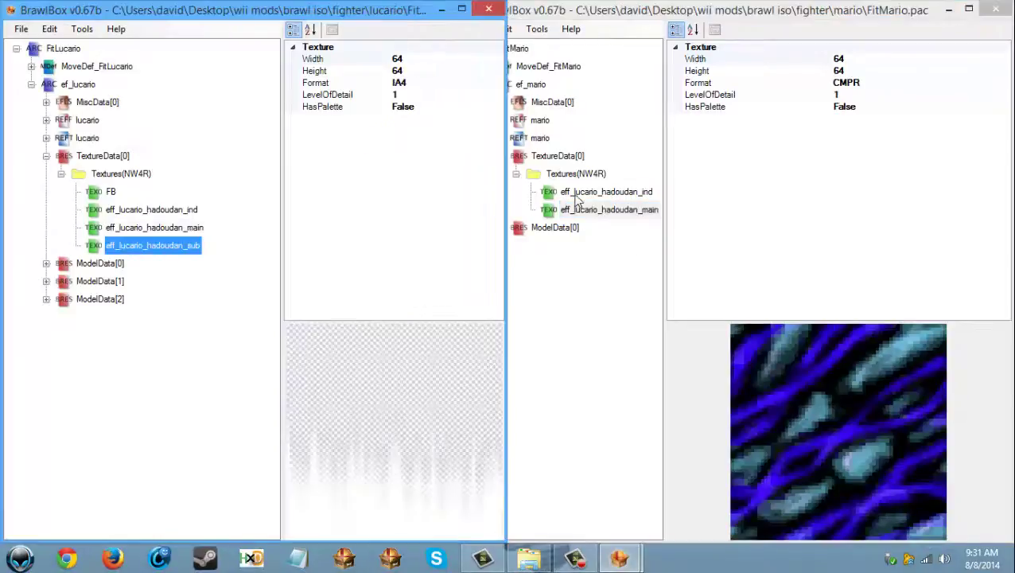
{"action": "right_click", "coordinate": [561, 153]}
{"action": "mouse_move", "coordinate": [628, 178]}
{"action": "left_click", "coordinate": [721, 181]}
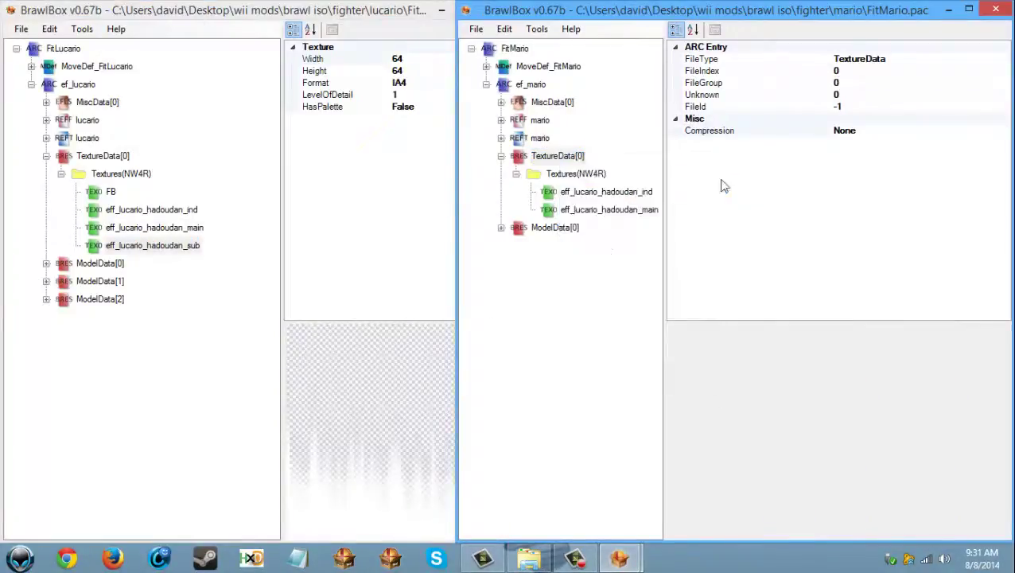
{"action": "left_click_drag", "start_coordinate": [704, 115], "coordinate": [702, 271]}
{"action": "double_click", "coordinate": [632, 182]}
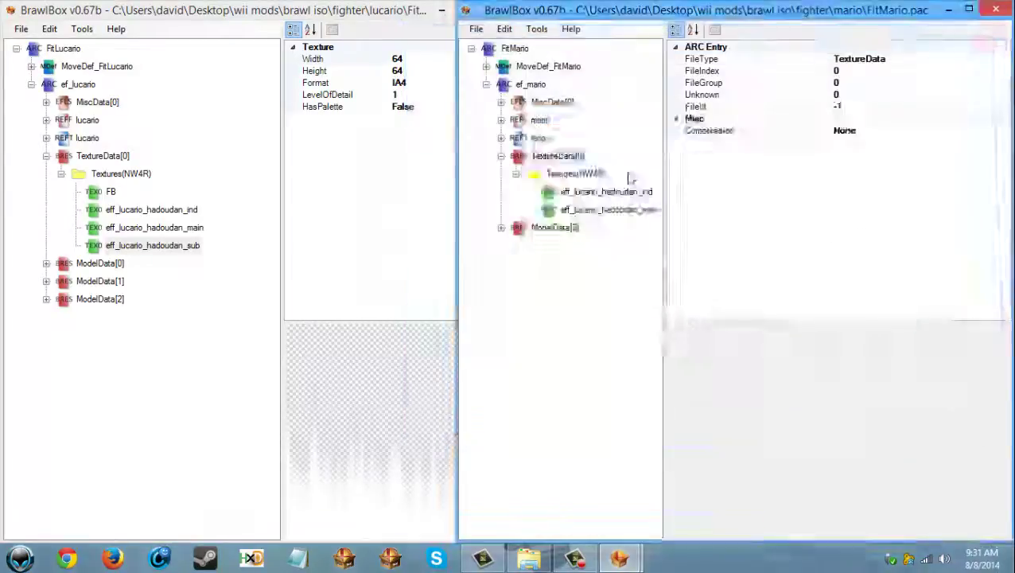
{"action": "left_click", "coordinate": [860, 422]}
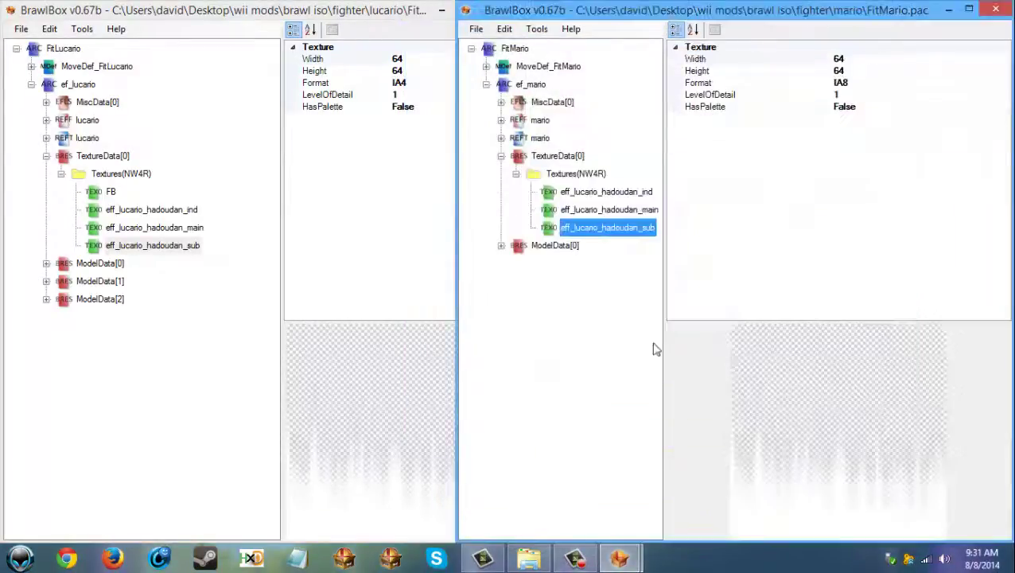
- Replace ef_mario's eff_lucario_hadoudan_sub texture with eff_lucario_hadoudan_sub.png, converted in IA4 format
{"action": "right_click", "coordinate": [617, 239]}
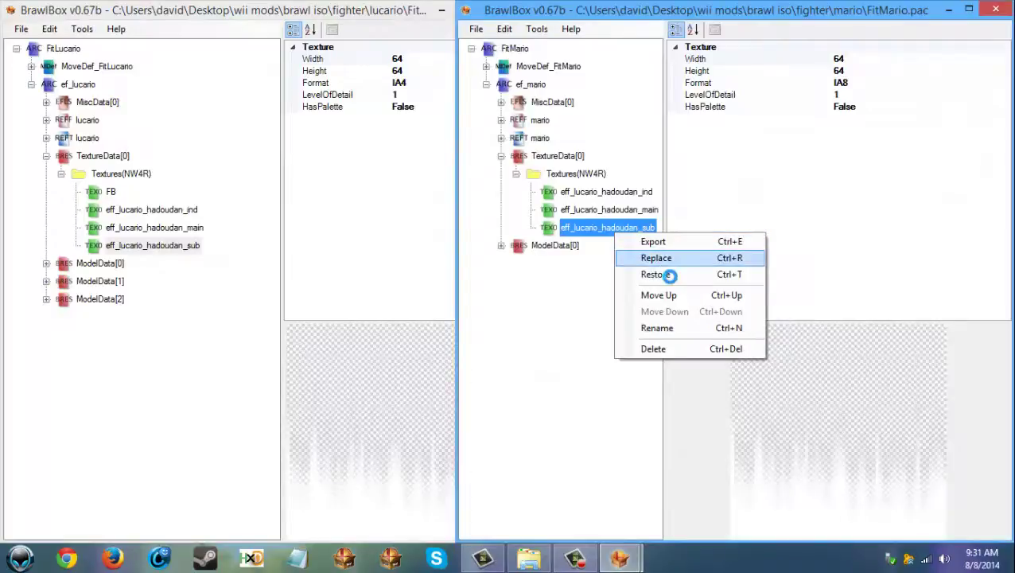
{"action": "left_click", "coordinate": [641, 259]}
{"action": "left_click_drag", "start_coordinate": [703, 136], "coordinate": [705, 268]}
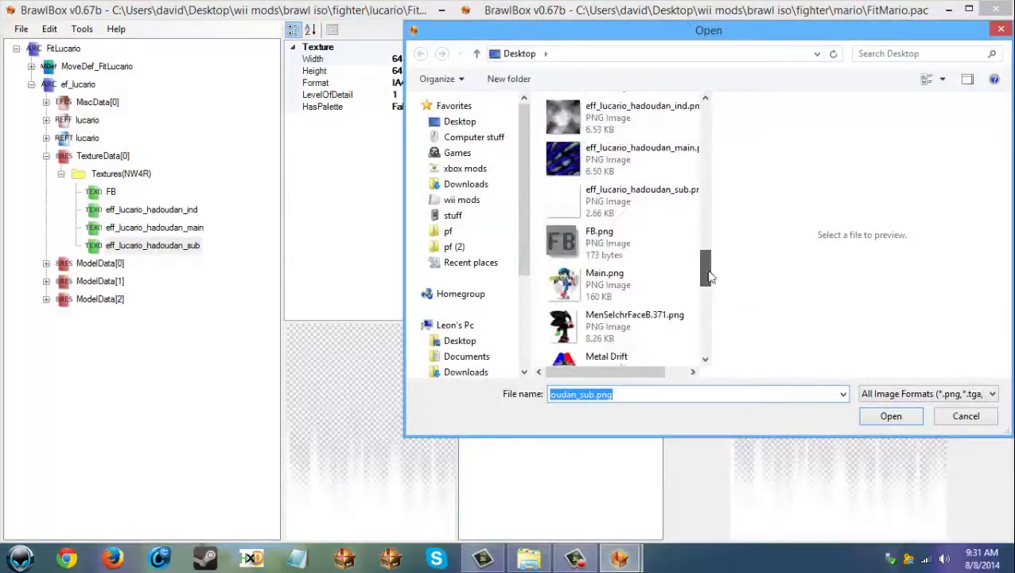
{"action": "double_click", "coordinate": [649, 193]}
{"action": "left_click", "coordinate": [908, 224]}
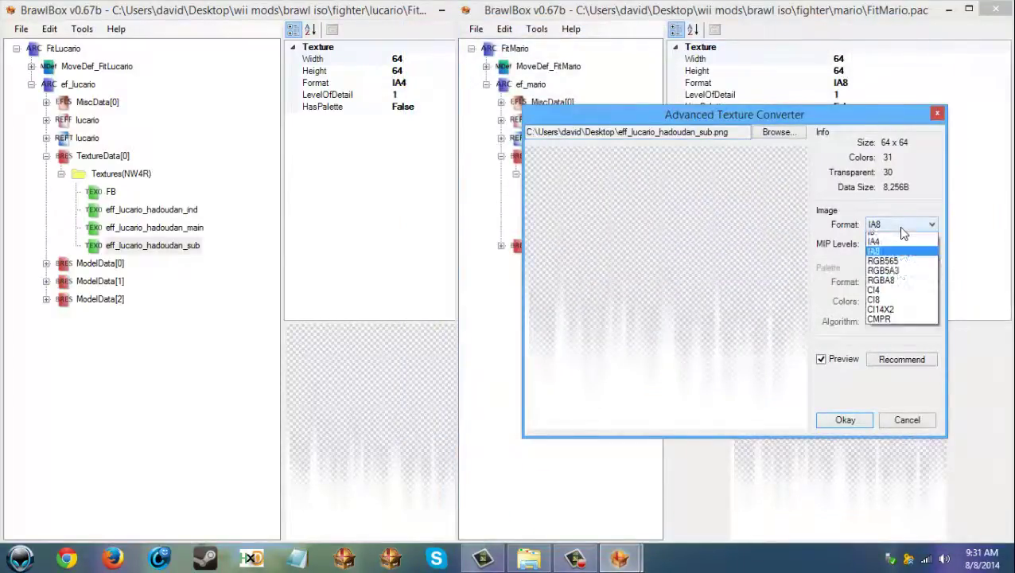
{"action": "left_click", "coordinate": [890, 258]}
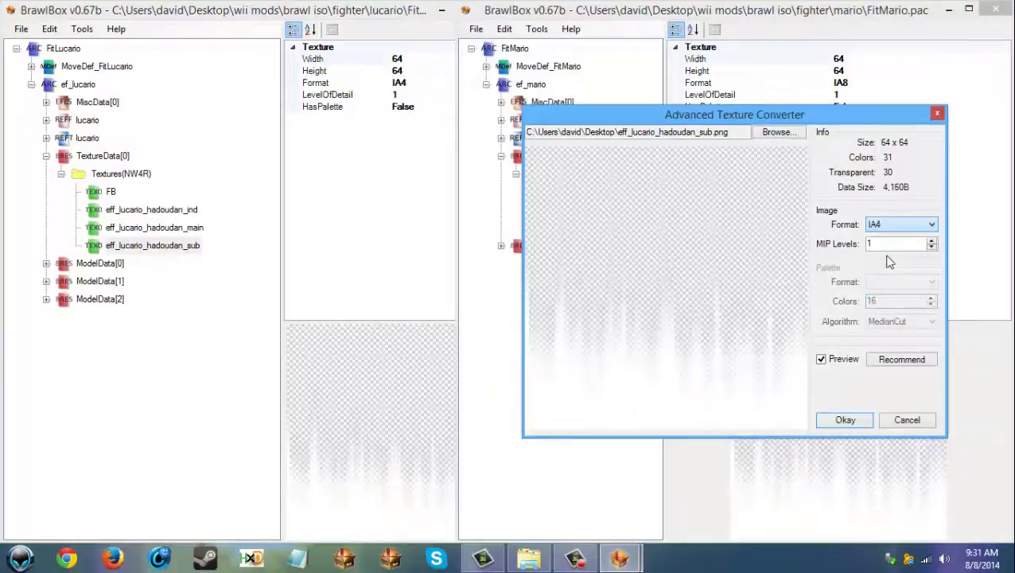
{"action": "left_click", "coordinate": [848, 420]}
- Choose FB.png from the Desktop as a texture to import into ef_mario's TextureData[0]
{"action": "left_click", "coordinate": [557, 155]}
{"action": "right_click", "coordinate": [561, 156]}
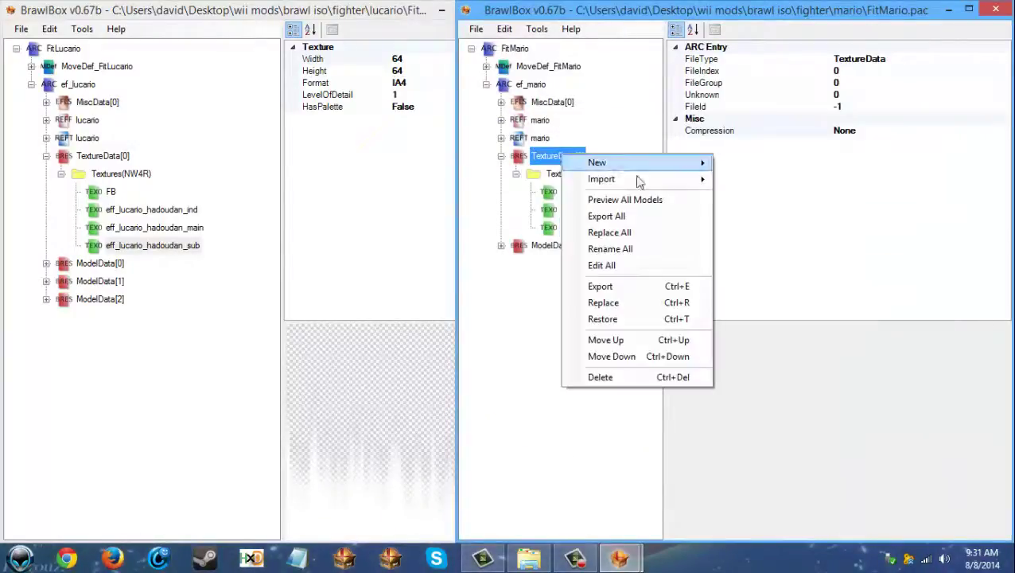
{"action": "mouse_move", "coordinate": [639, 179]}
{"action": "left_click", "coordinate": [748, 179]}
{"action": "scroll", "coordinate": [562, 136], "scroll_direction": "down", "scroll_amount": 10}
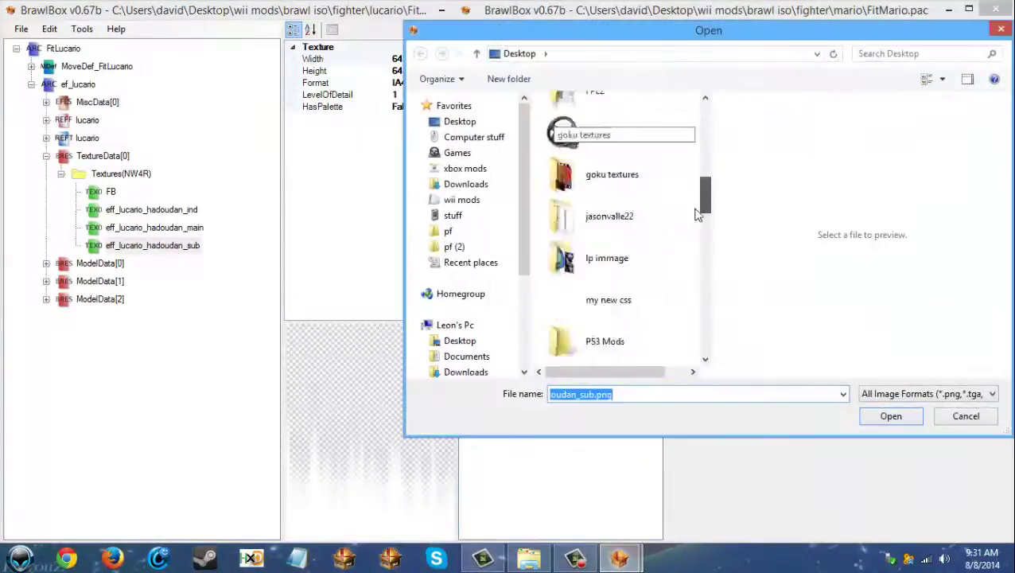
{"action": "double_click", "coordinate": [609, 280]}
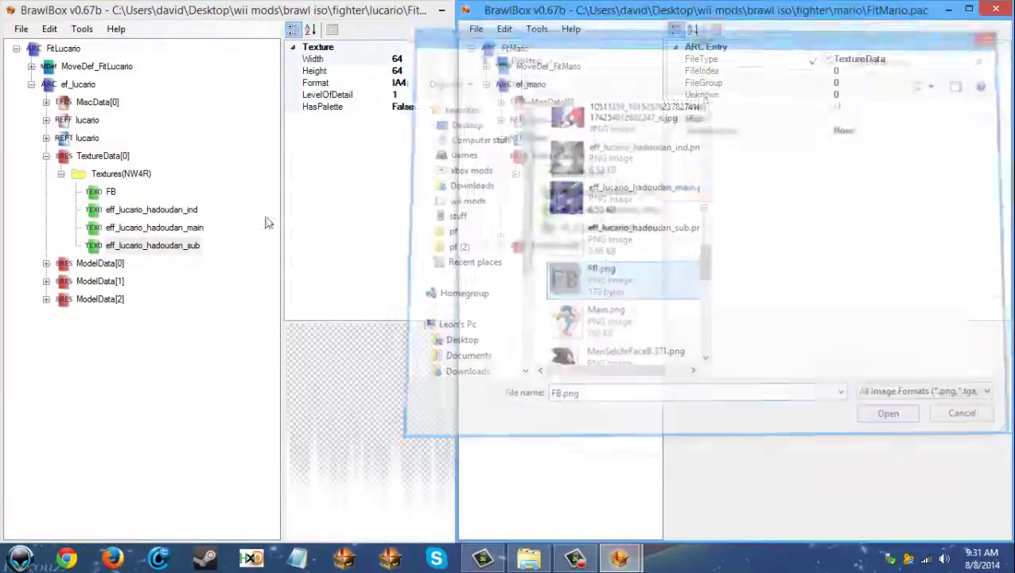
- Try the CMPR format for FB.png, settle on I4, and complete the texture import
{"action": "left_click", "coordinate": [893, 227]}
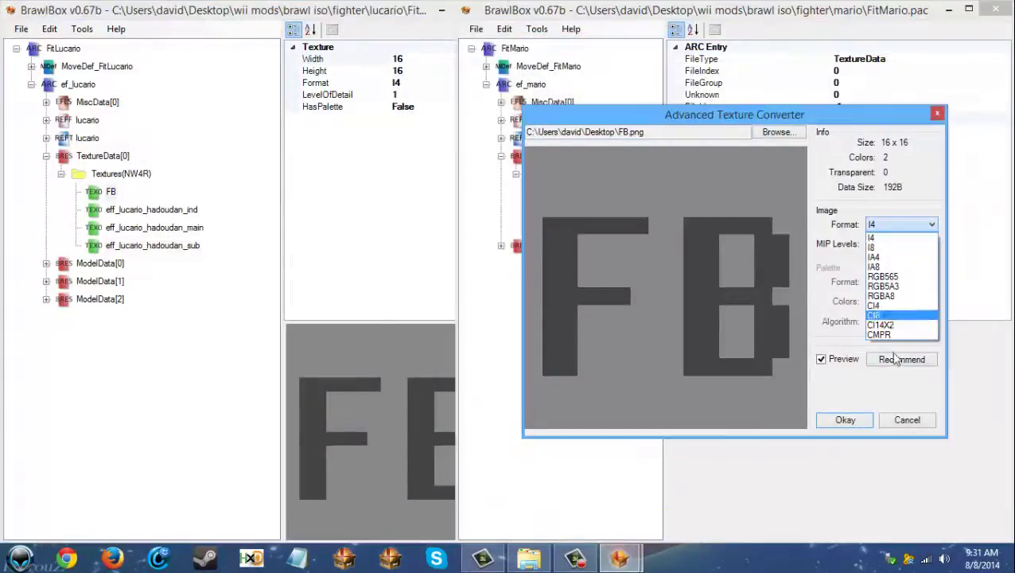
{"action": "left_click", "coordinate": [885, 335]}
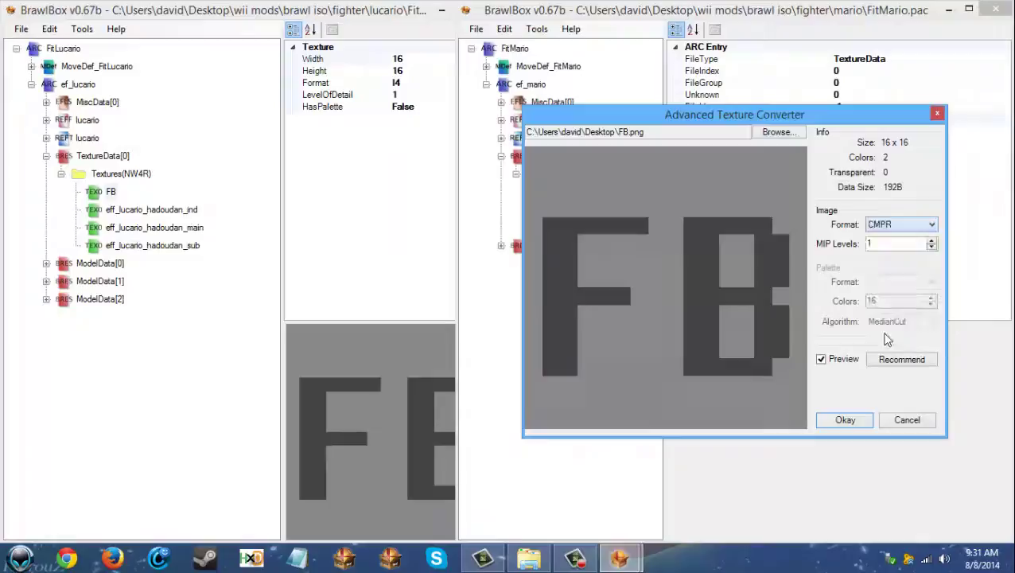
{"action": "left_click", "coordinate": [891, 226]}
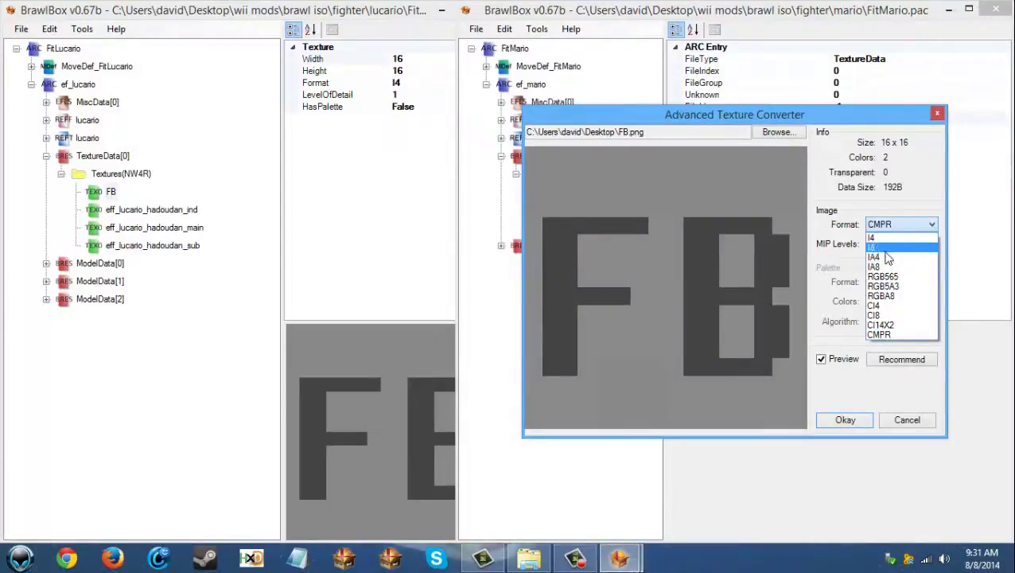
{"action": "left_click", "coordinate": [880, 238]}
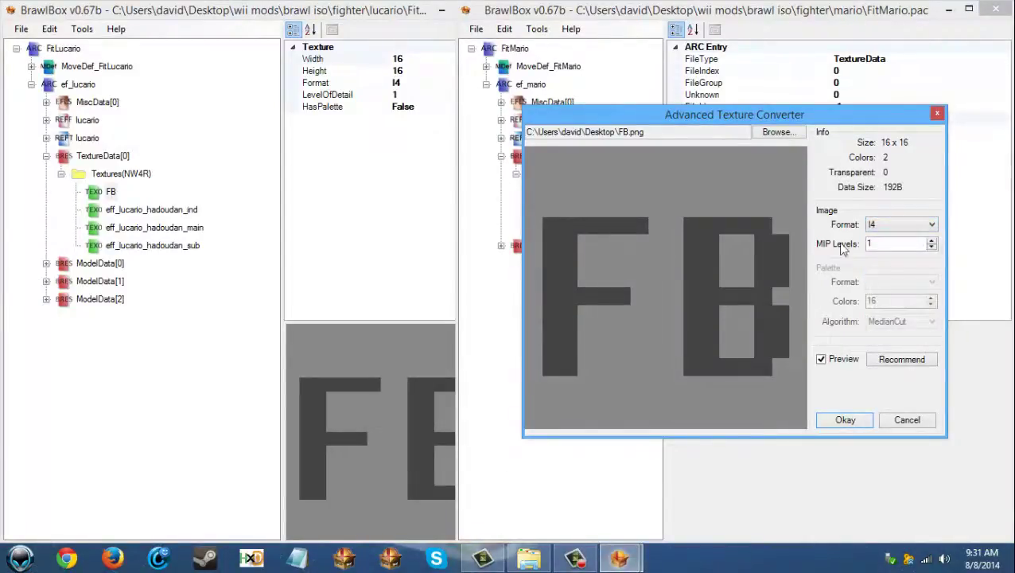
{"action": "left_click", "coordinate": [902, 228]}
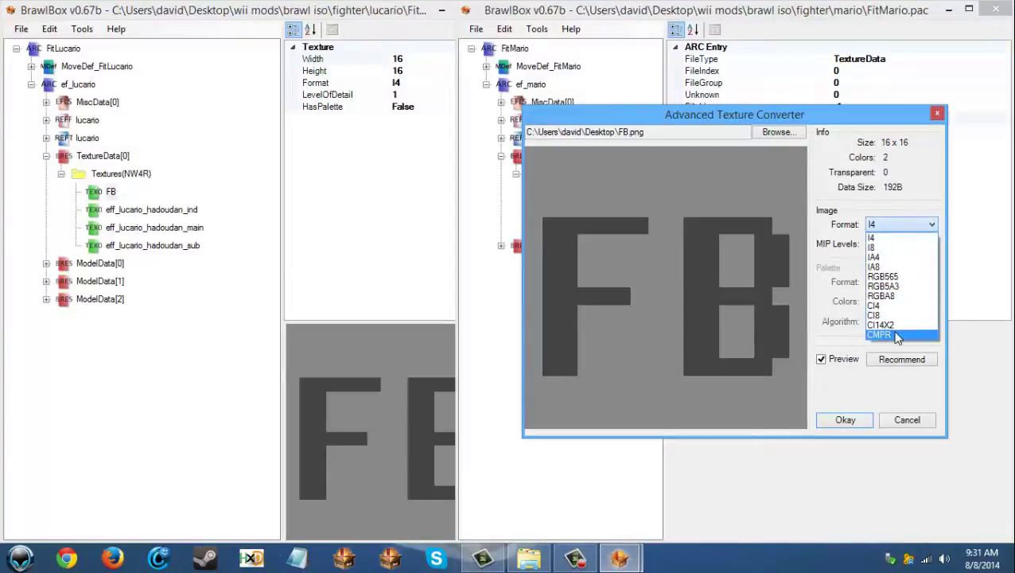
{"action": "left_click", "coordinate": [885, 335]}
{"action": "left_click", "coordinate": [903, 229]}
{"action": "left_click", "coordinate": [881, 239]}
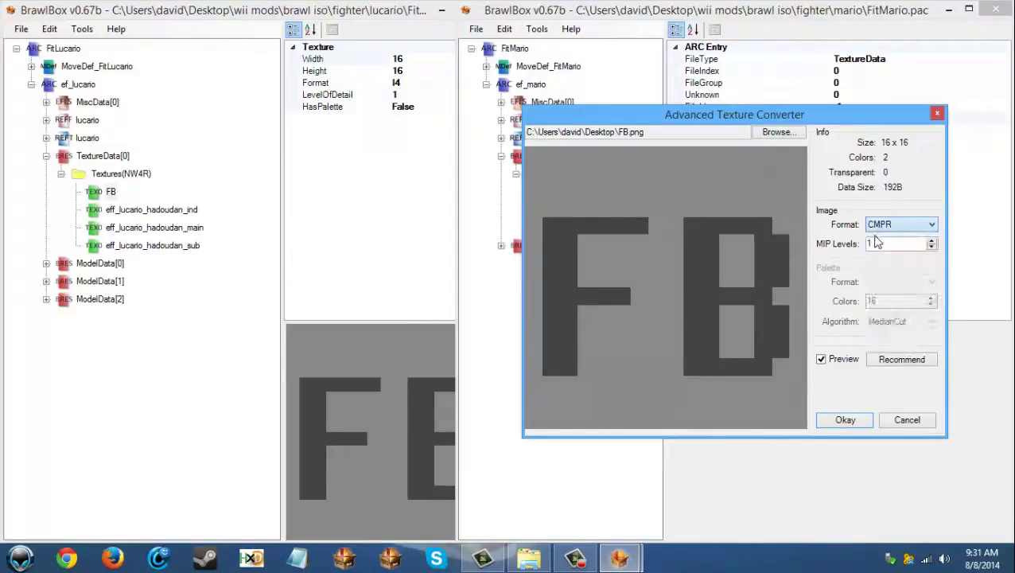
{"action": "left_click", "coordinate": [845, 420]}
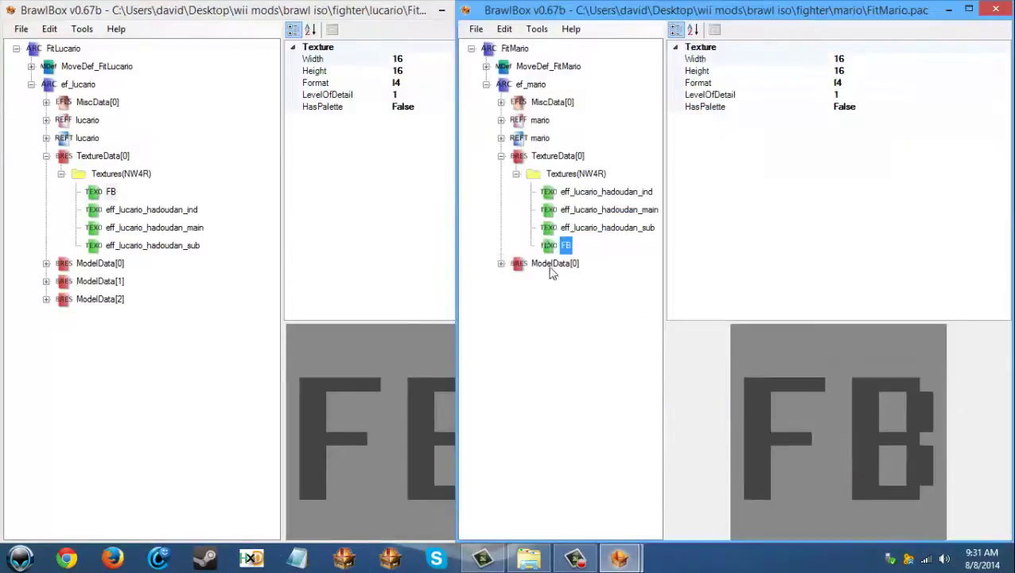
- Preview the EffLucarioHadoudan model in ef_mario's ModelData[0] to check its textures, and close the preview
{"action": "left_click", "coordinate": [502, 157]}
{"action": "left_click", "coordinate": [502, 158]}
{"action": "left_click", "coordinate": [501, 156]}
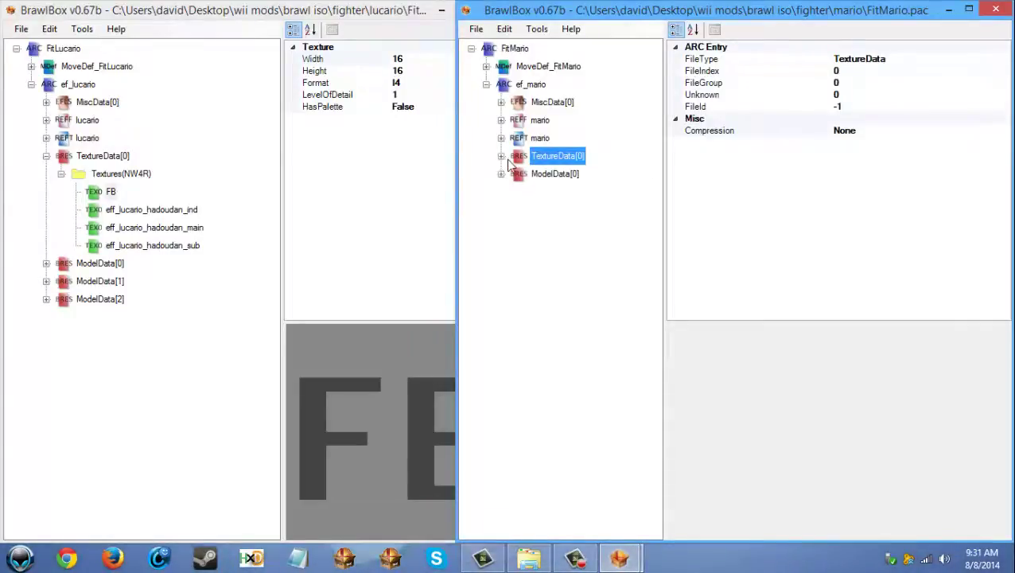
{"action": "left_click", "coordinate": [501, 174]}
{"action": "left_click", "coordinate": [516, 191]}
{"action": "left_click", "coordinate": [573, 209]}
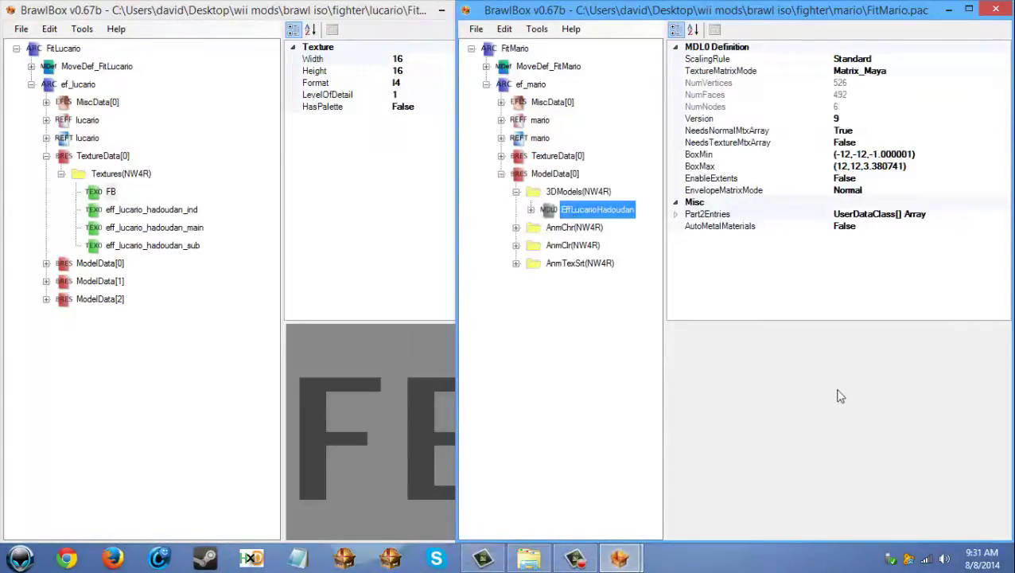
{"action": "right_click", "coordinate": [578, 210]}
{"action": "left_click", "coordinate": [581, 217]}
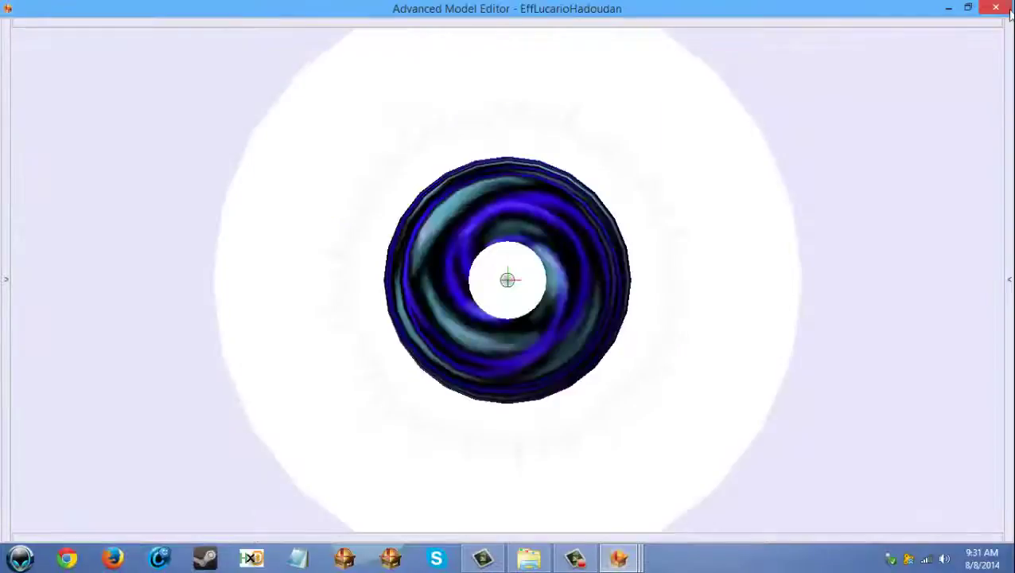
{"action": "left_click", "coordinate": [996, 8]}
{"action": "left_click", "coordinate": [502, 174]}
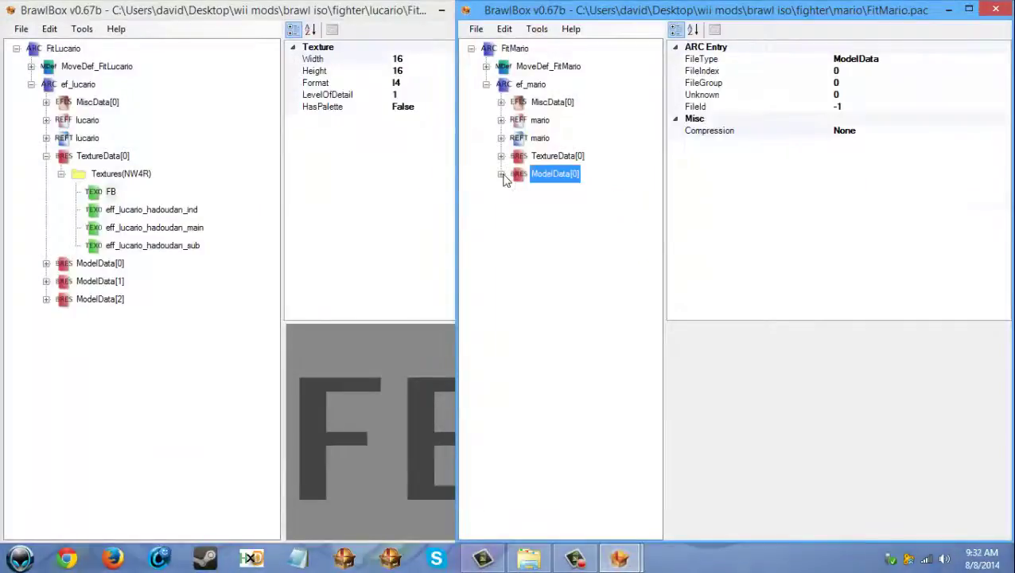
- Add a new entry to ef_mario's MiscData[0]
{"action": "left_click", "coordinate": [515, 104]}
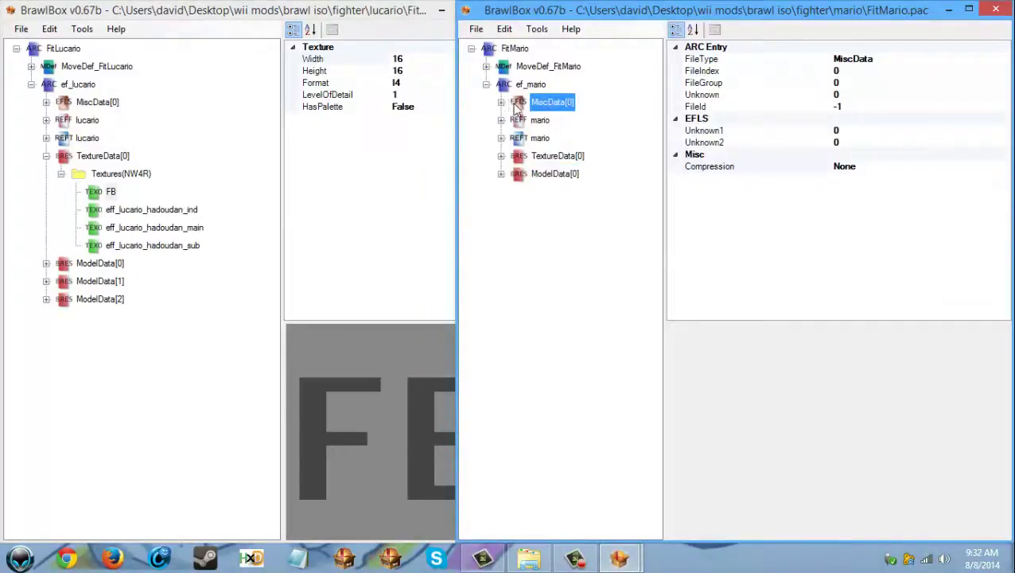
{"action": "left_click", "coordinate": [502, 102]}
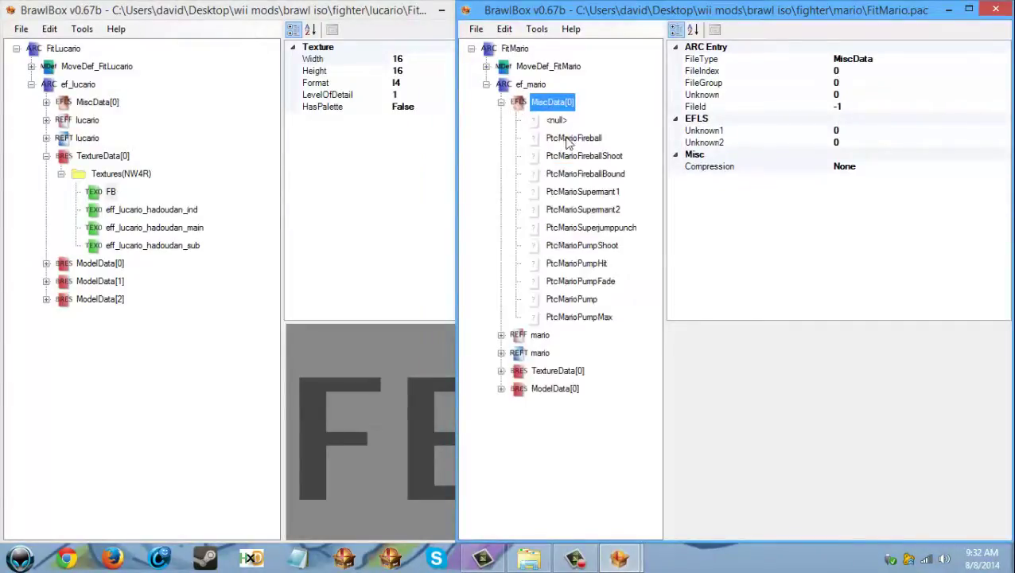
{"action": "right_click", "coordinate": [560, 103]}
{"action": "left_click", "coordinate": [593, 113]}
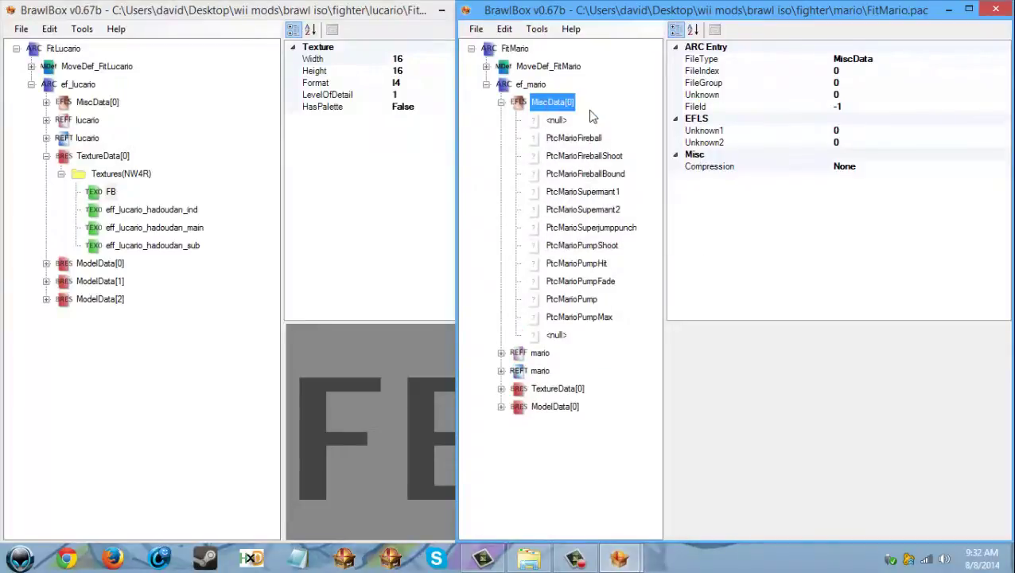
- Rename the null entry at the end of MiscData[0] as PtcMarioNew, copying the PtcMario prefix from PtcMarioPumpMax
{"action": "left_click", "coordinate": [567, 318]}
{"action": "right_click", "coordinate": [564, 319]}
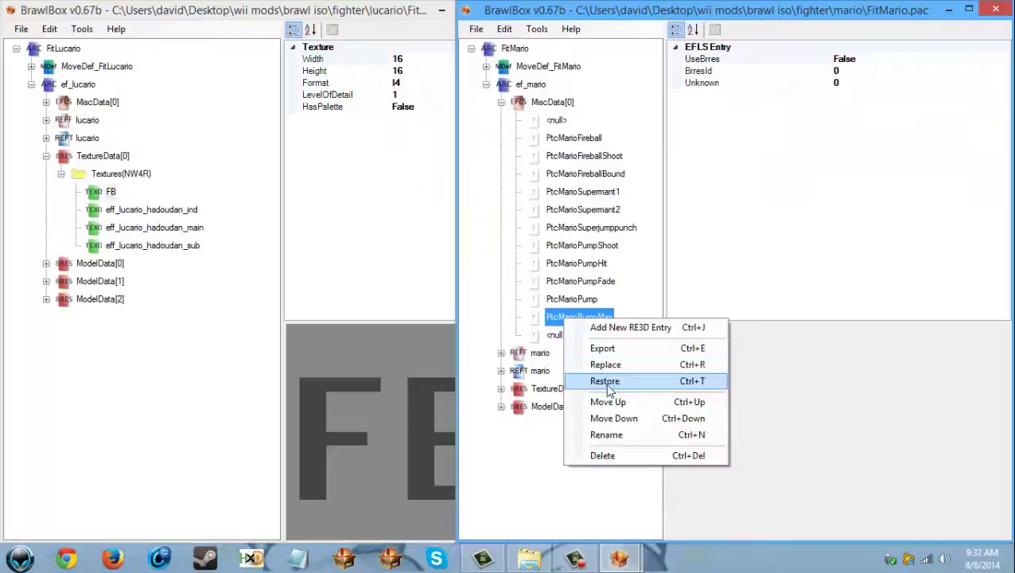
{"action": "left_click", "coordinate": [606, 434]}
{"action": "left_click_drag", "start_coordinate": [674, 271], "coordinate": [639, 272]}
{"action": "key", "text": "ctrl+c"}
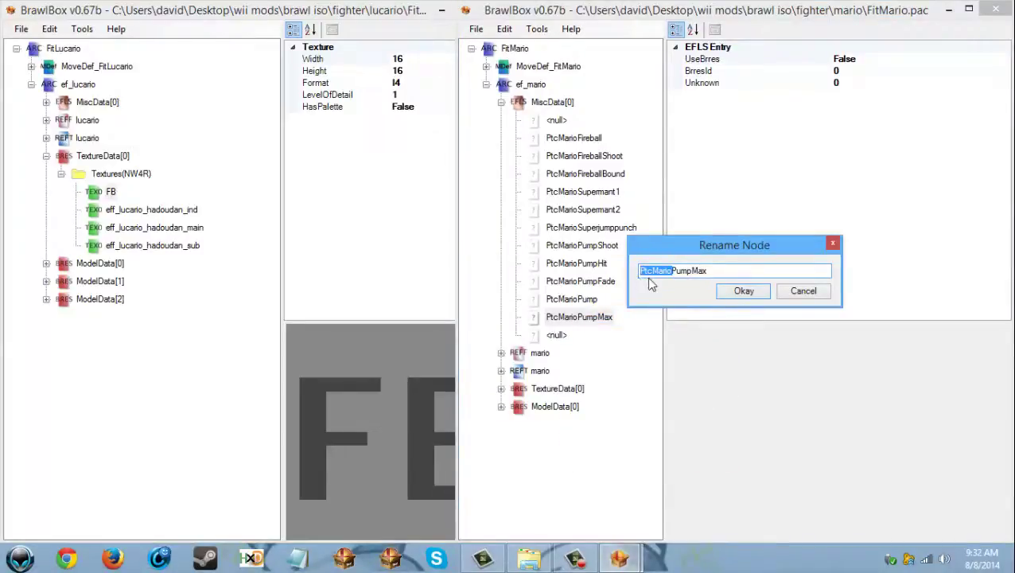
{"action": "left_click", "coordinate": [744, 290]}
{"action": "right_click", "coordinate": [558, 337]}
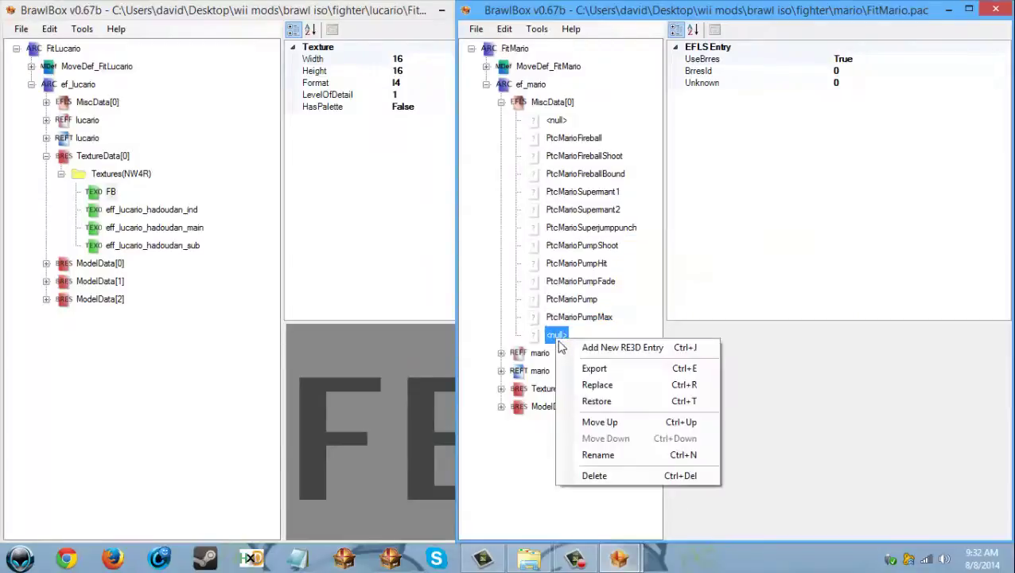
{"action": "left_click", "coordinate": [598, 454]}
{"action": "key", "text": "ctrl+v"}
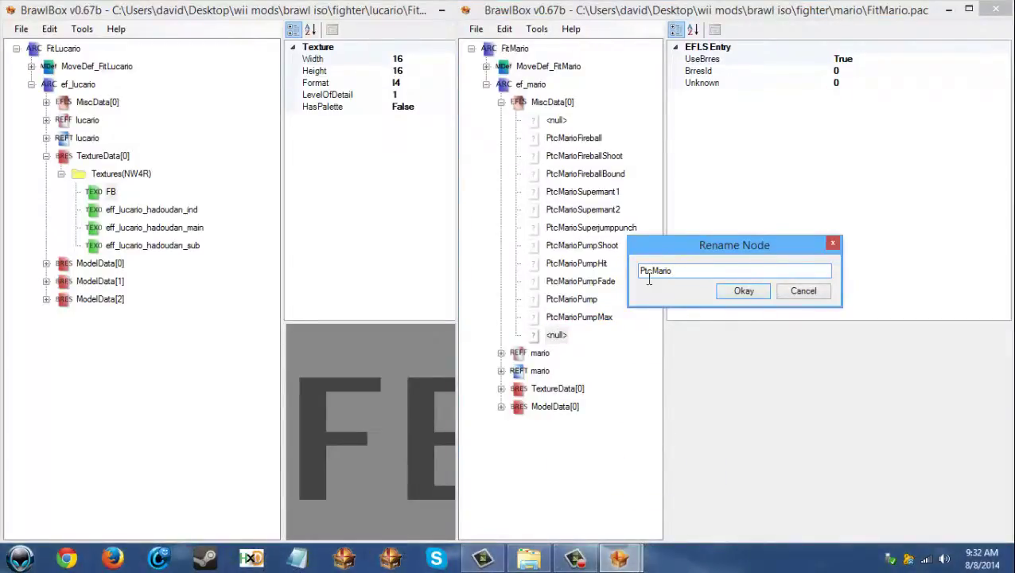
{"action": "type", "text": "New"}
{"action": "left_click", "coordinate": [722, 287]}
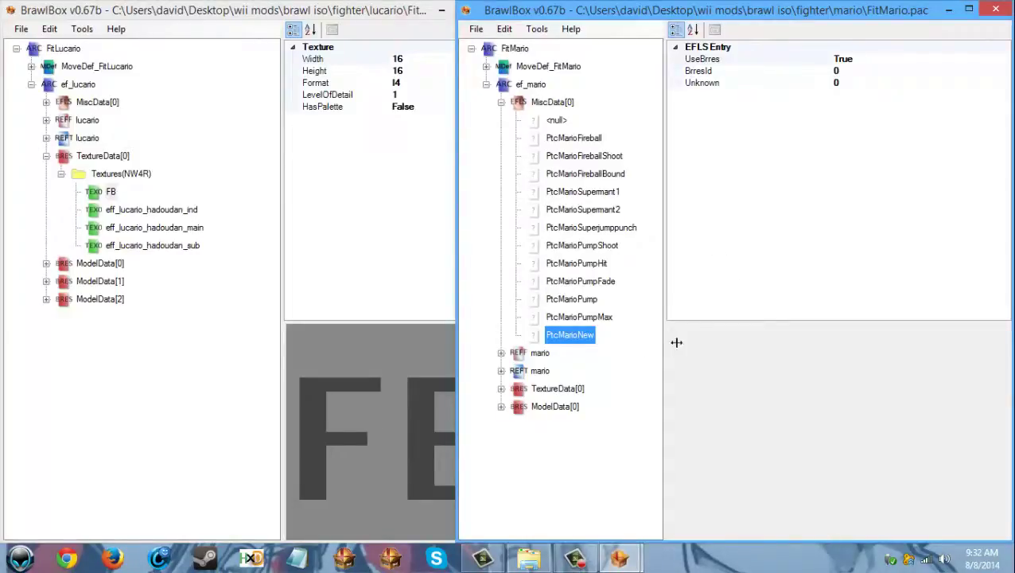
- Check the UseBrres and BrresId settings of PtcMarioNew against the index of ModelData[0]
{"action": "left_click", "coordinate": [872, 61]}
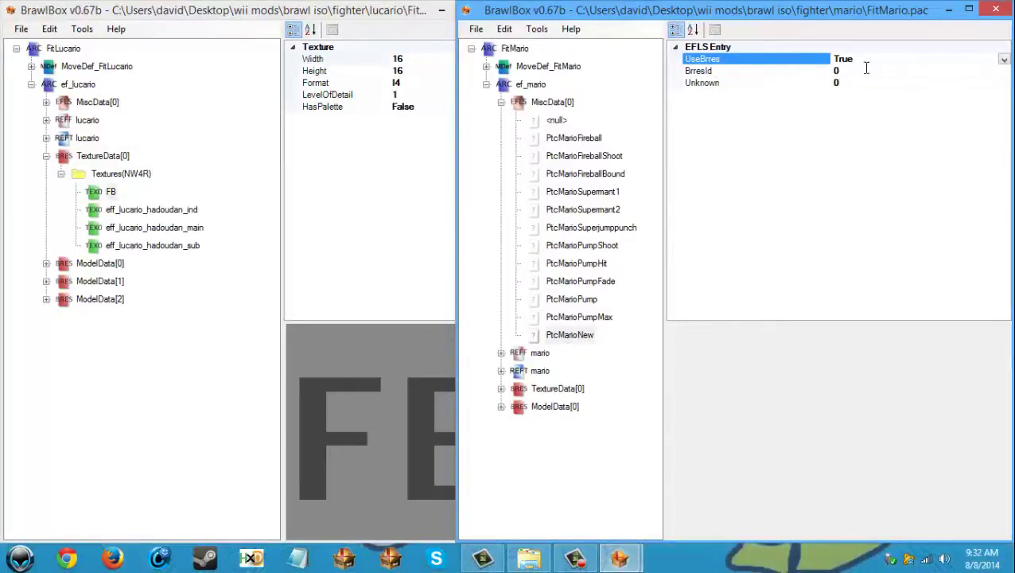
{"action": "left_click", "coordinate": [535, 407]}
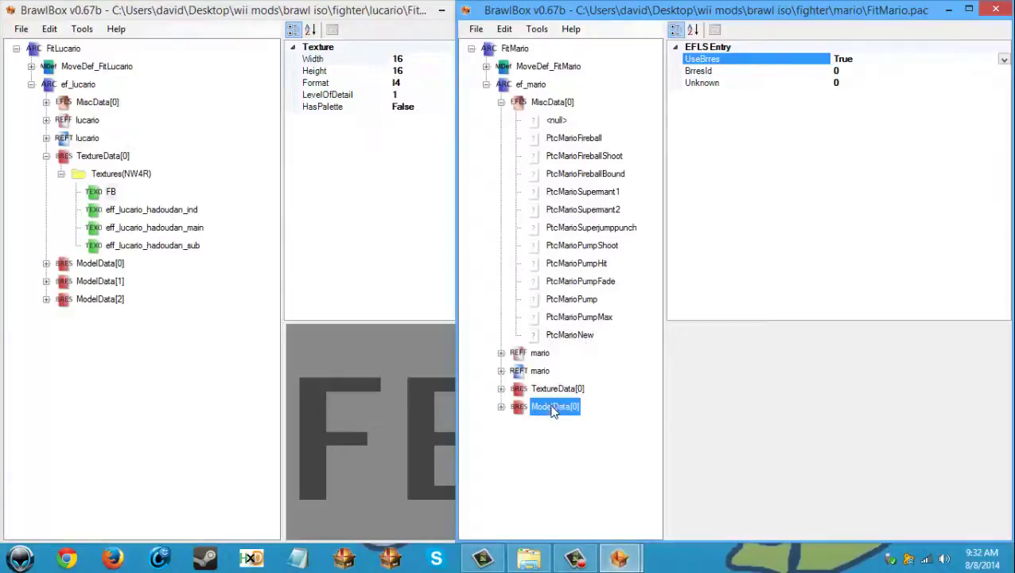
{"action": "left_click", "coordinate": [569, 335]}
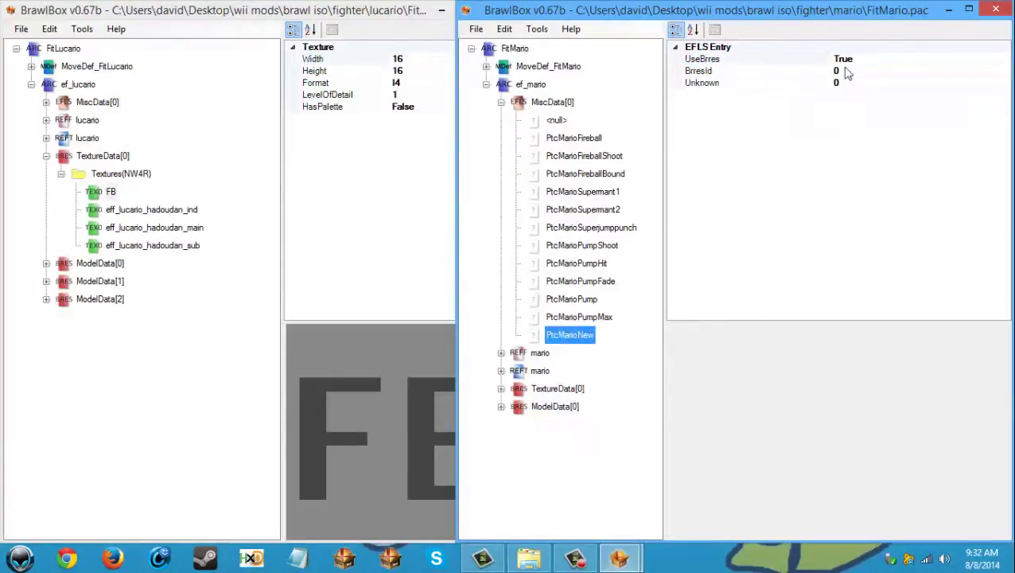
{"action": "left_click", "coordinate": [848, 62]}
{"action": "left_click", "coordinate": [848, 74]}
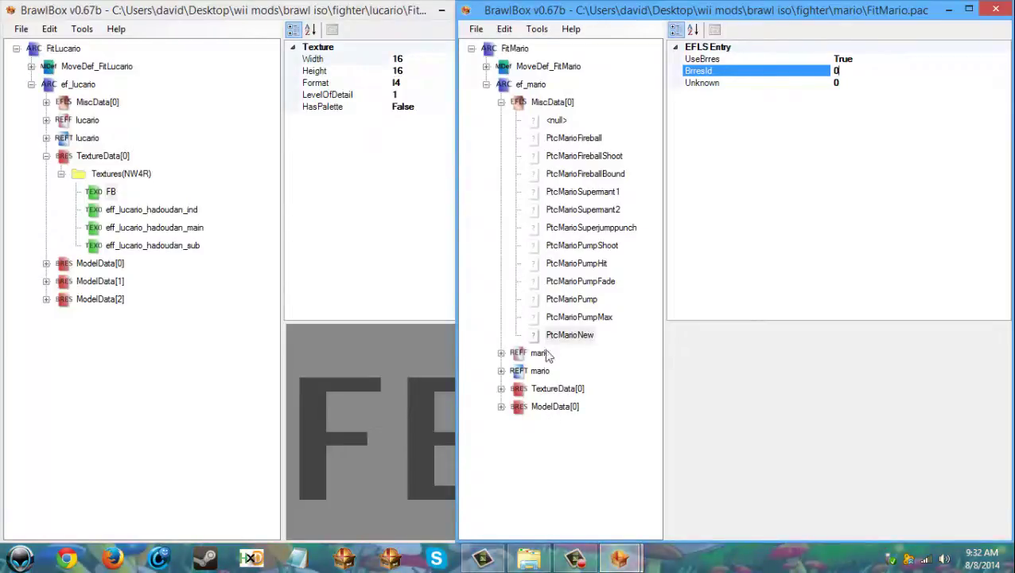
{"action": "left_click", "coordinate": [555, 407]}
- Add a new BRES resource to ef_mario and set its FileType to ModelData
{"action": "right_click", "coordinate": [533, 87]}
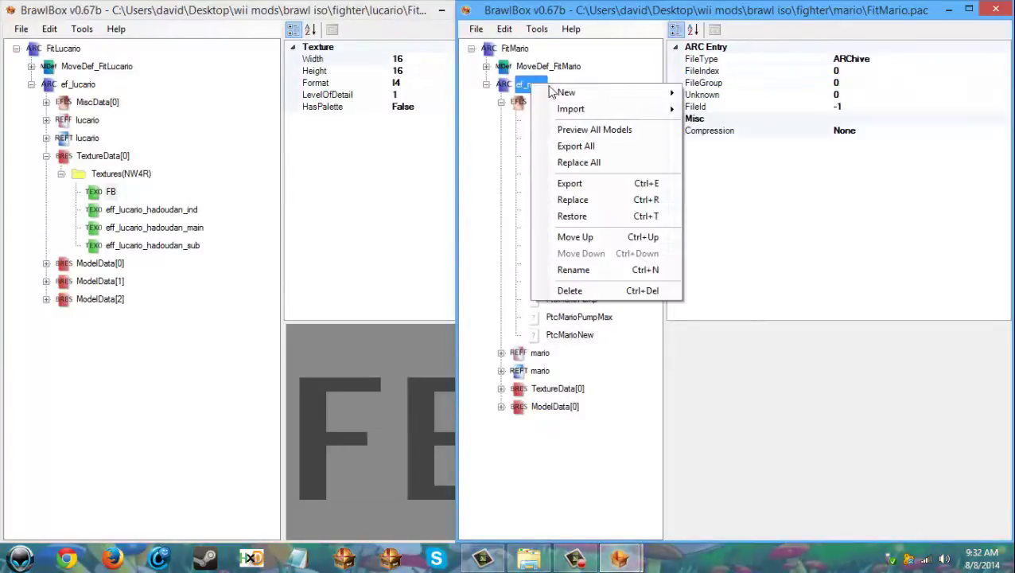
{"action": "mouse_move", "coordinate": [609, 92]}
{"action": "left_click", "coordinate": [713, 94]}
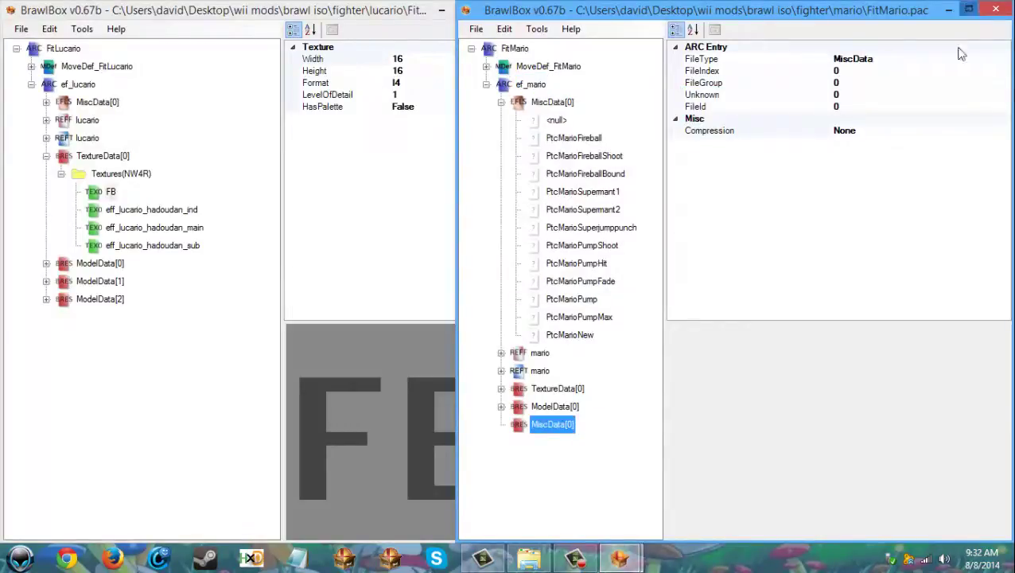
{"action": "left_click", "coordinate": [931, 60]}
{"action": "left_click", "coordinate": [1001, 59]}
{"action": "left_click", "coordinate": [1002, 59]}
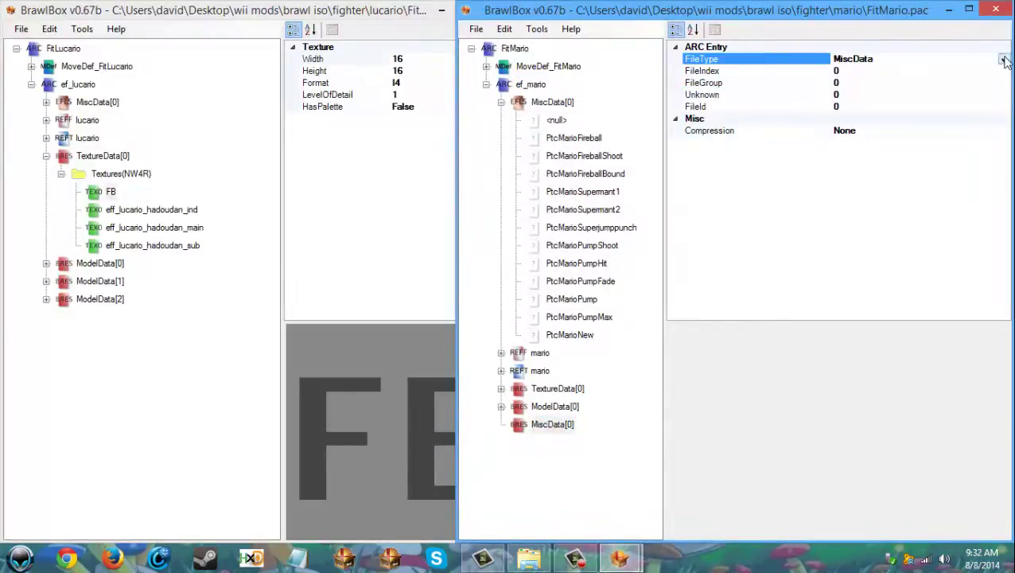
{"action": "left_click", "coordinate": [1005, 62]}
{"action": "left_click", "coordinate": [853, 92]}
- Set the new ModelData resource's FileIndex to 1 and its FileId to -1, matching the FileId of ModelData[0]
{"action": "left_click", "coordinate": [811, 71]}
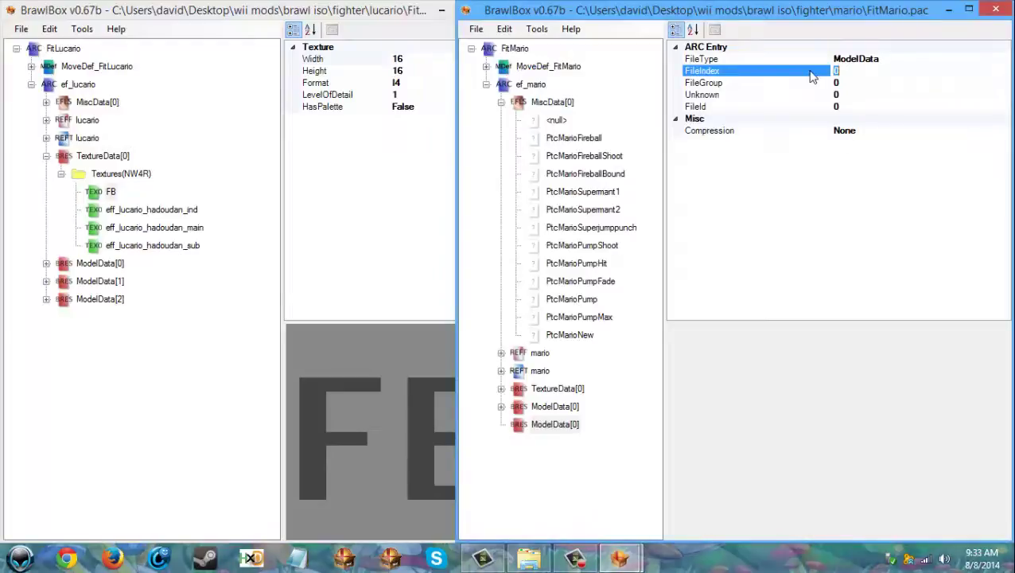
{"action": "type", "text": "1"}
{"action": "left_click", "coordinate": [621, 450]}
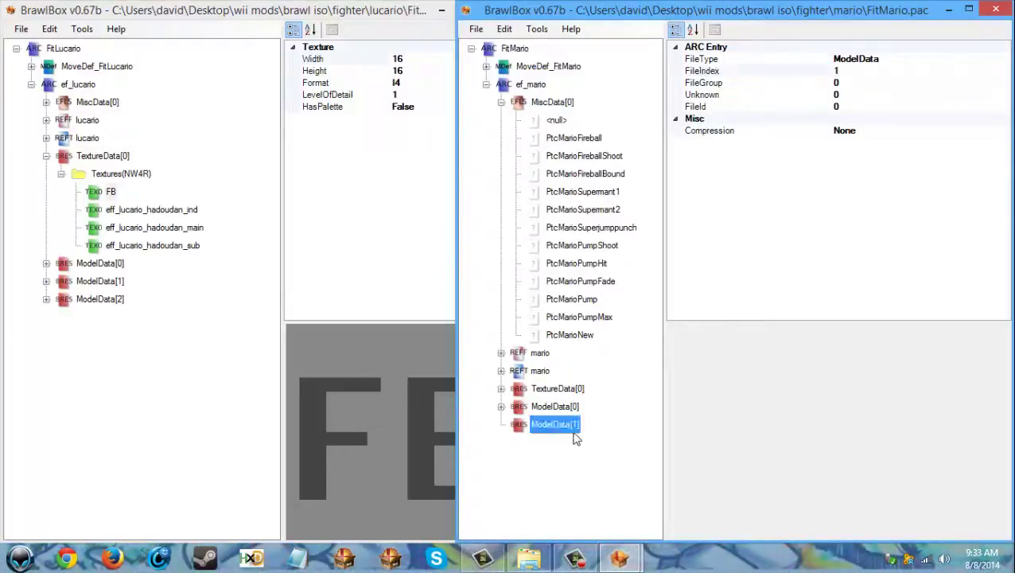
{"action": "left_click", "coordinate": [844, 108]}
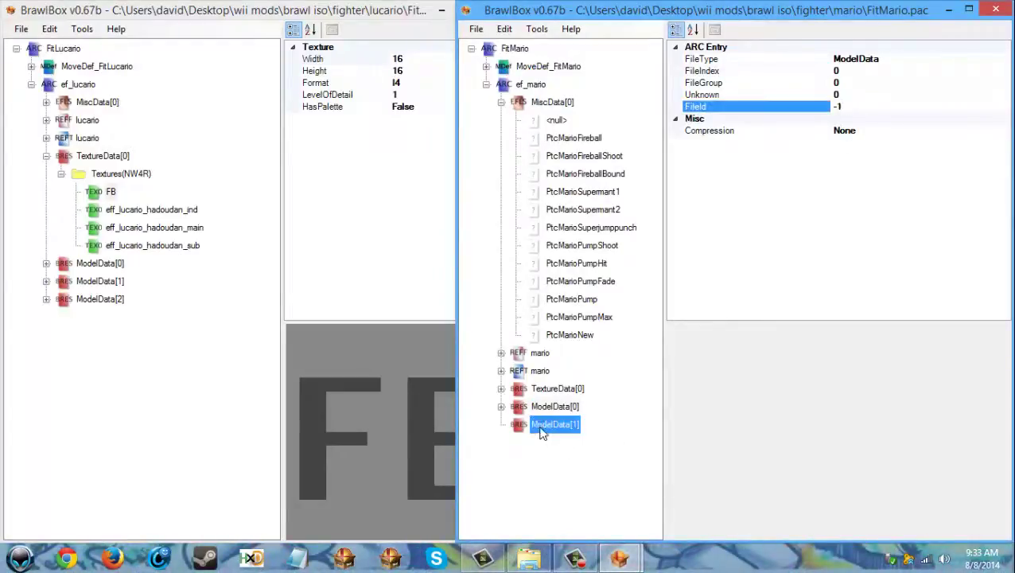
{"action": "left_click", "coordinate": [842, 109]}
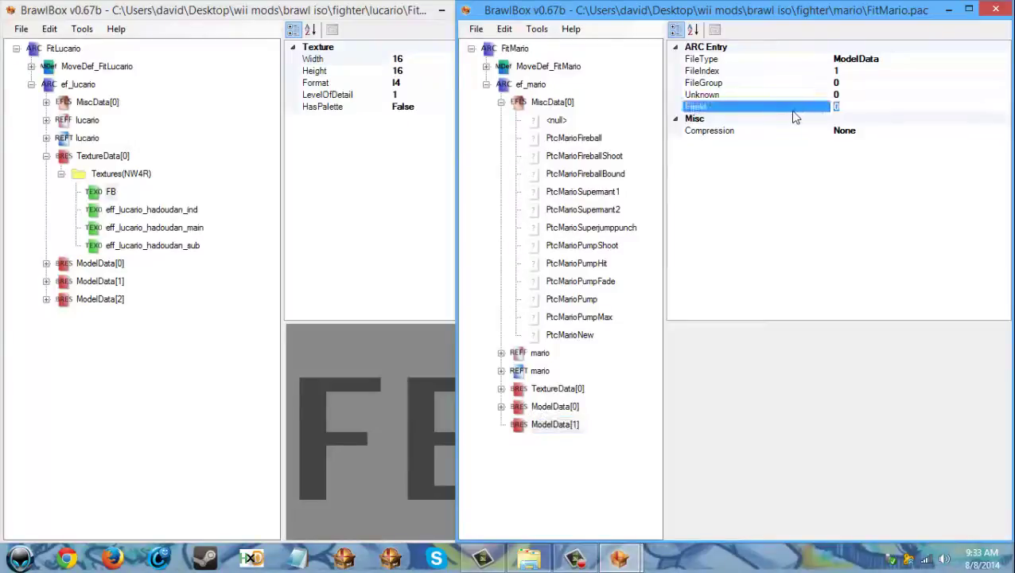
{"action": "type", "text": "-1"}
{"action": "left_click", "coordinate": [573, 555]}
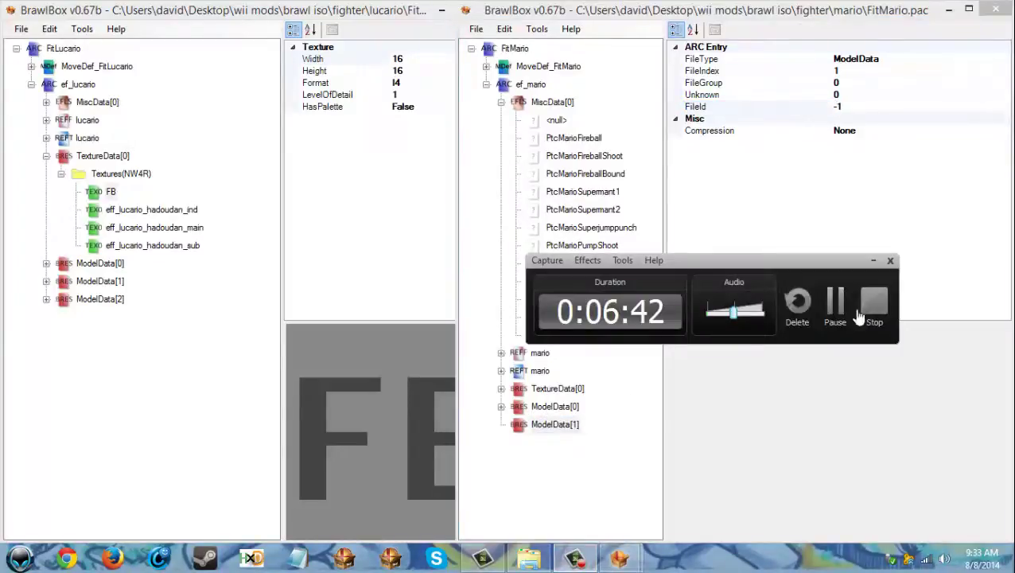
{"action": "left_click", "coordinate": [873, 260]}
{"action": "left_click", "coordinate": [557, 424]}
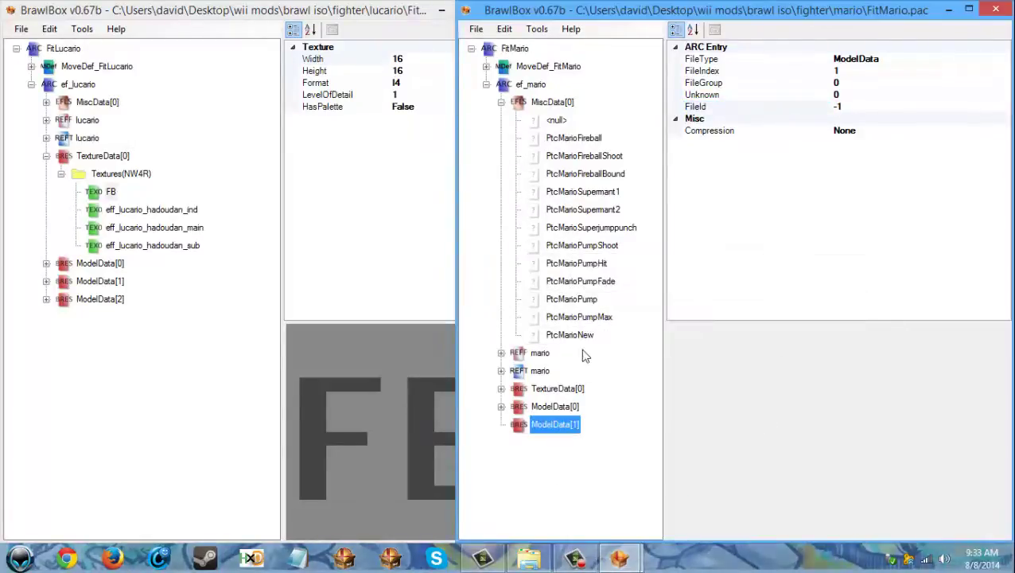
- Set the BrresId of the PtcMarioNew entry to 1, matching the index of ModelData[1]
{"action": "left_click", "coordinate": [570, 335]}
{"action": "left_click", "coordinate": [554, 425]}
{"action": "left_click", "coordinate": [579, 317]}
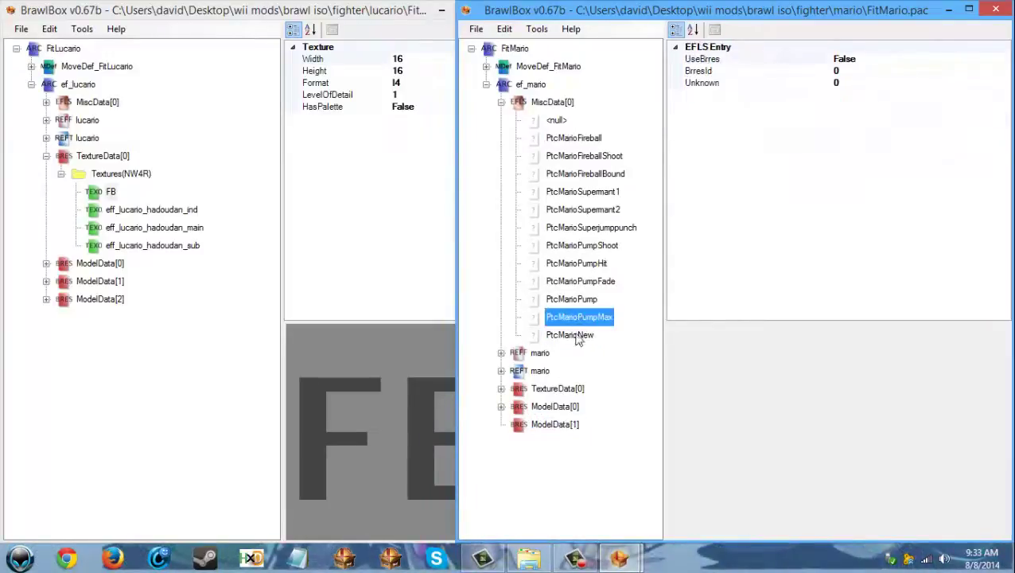
{"action": "left_click", "coordinate": [578, 336]}
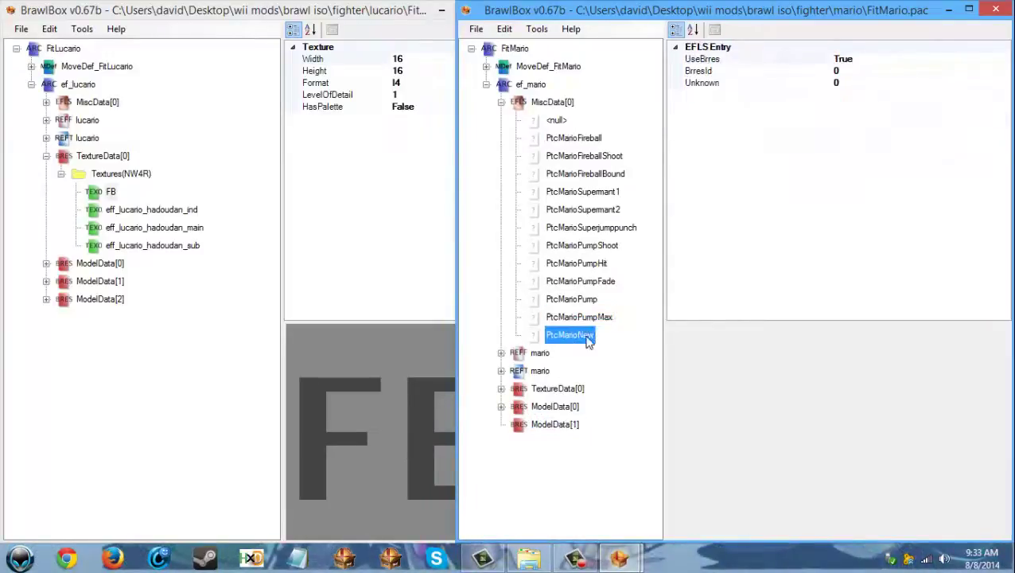
{"action": "left_click", "coordinate": [841, 73]}
{"action": "left_click", "coordinate": [602, 444]}
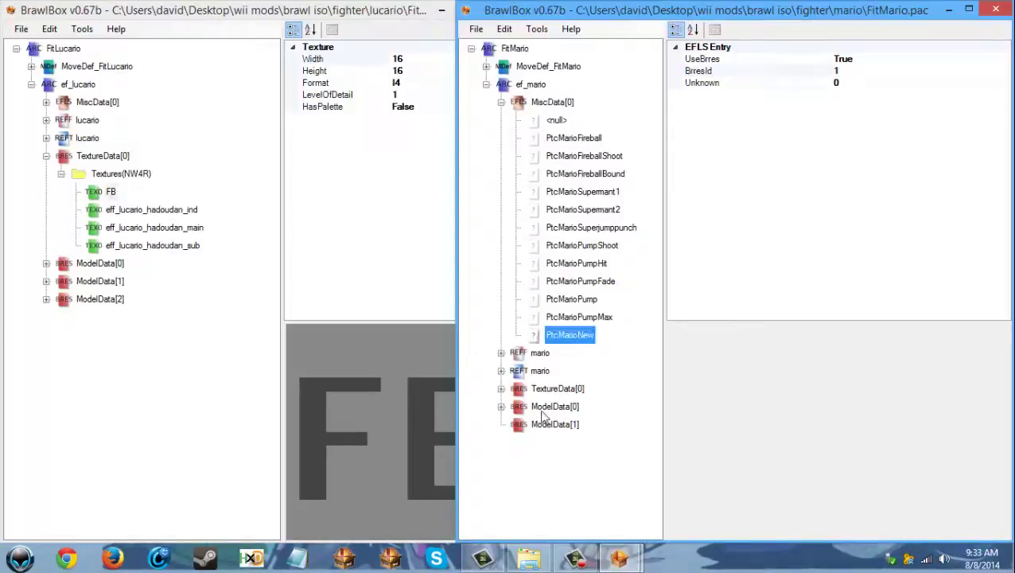
- Set the BrresId of PtcMarioNew back to 0 and delete ModelData[1] from ef_mario
{"action": "left_click", "coordinate": [848, 64]}
{"action": "left_click", "coordinate": [849, 72]}
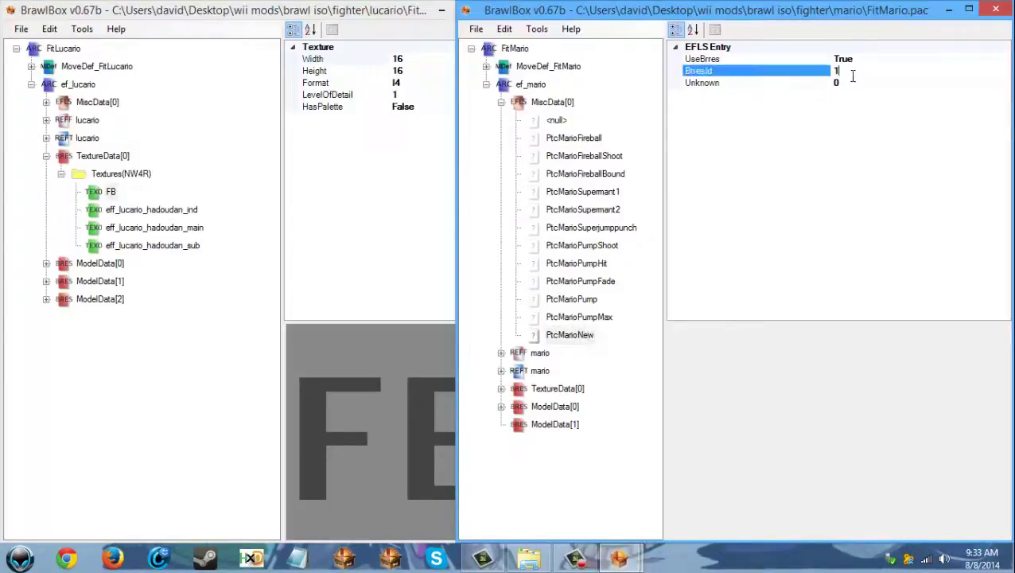
{"action": "type", "text": "0"}
{"action": "left_click", "coordinate": [555, 424]}
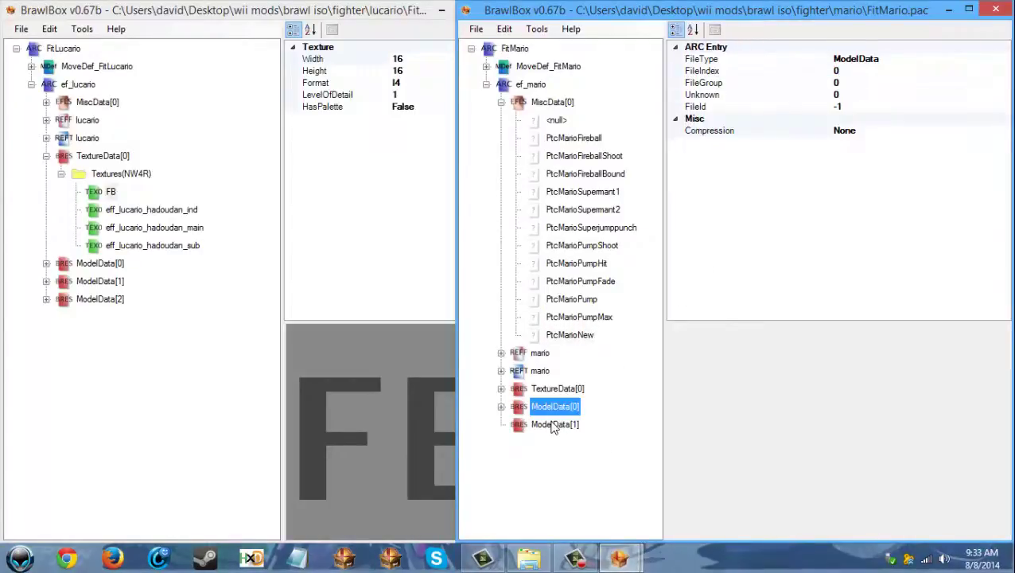
{"action": "key", "text": "Delete"}
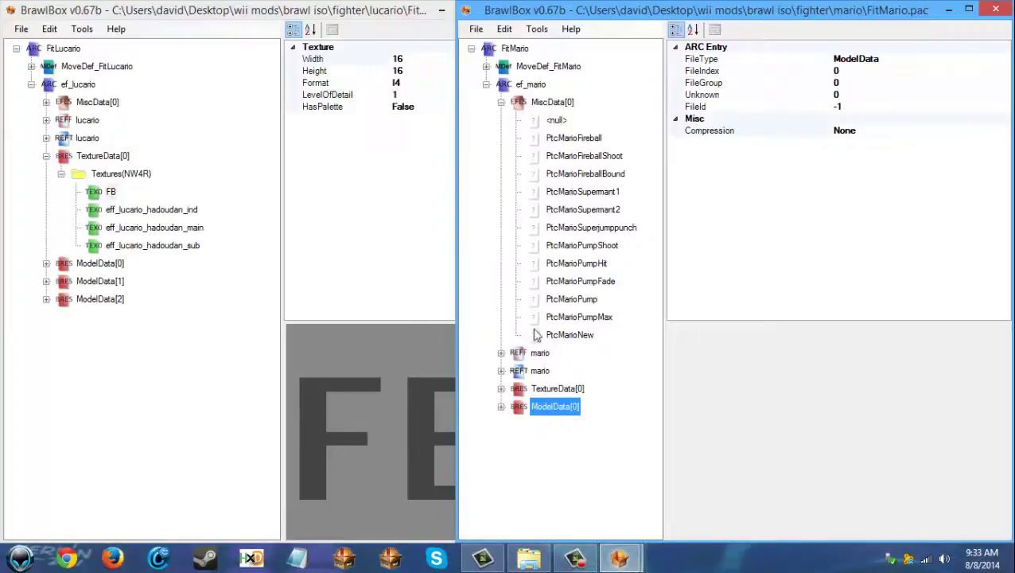
- Set UseBrres of the PtcMarioNew entry to False
{"action": "left_click", "coordinate": [568, 341]}
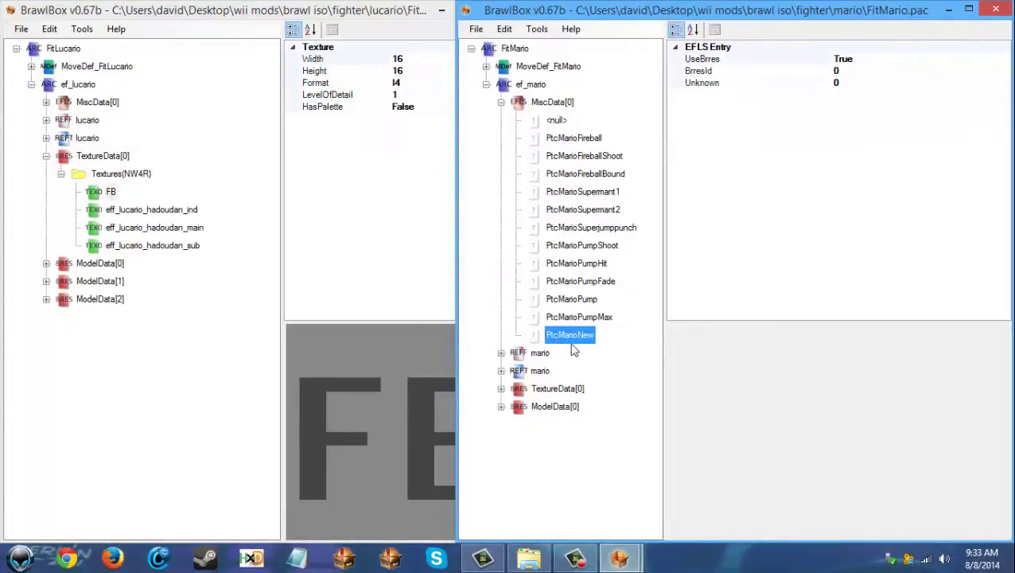
{"action": "left_click", "coordinate": [875, 62]}
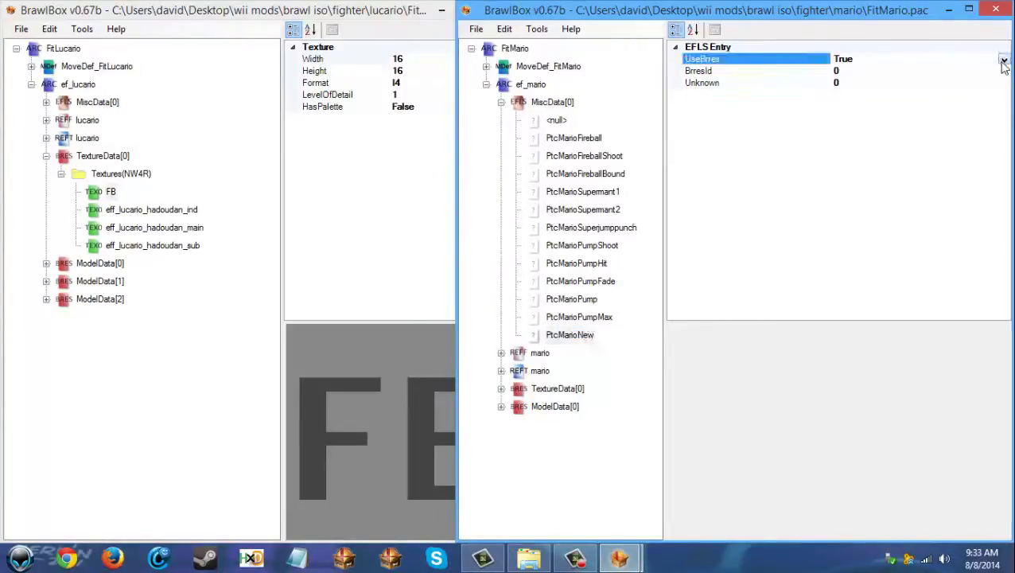
{"action": "left_click", "coordinate": [1005, 62]}
{"action": "left_click", "coordinate": [853, 85]}
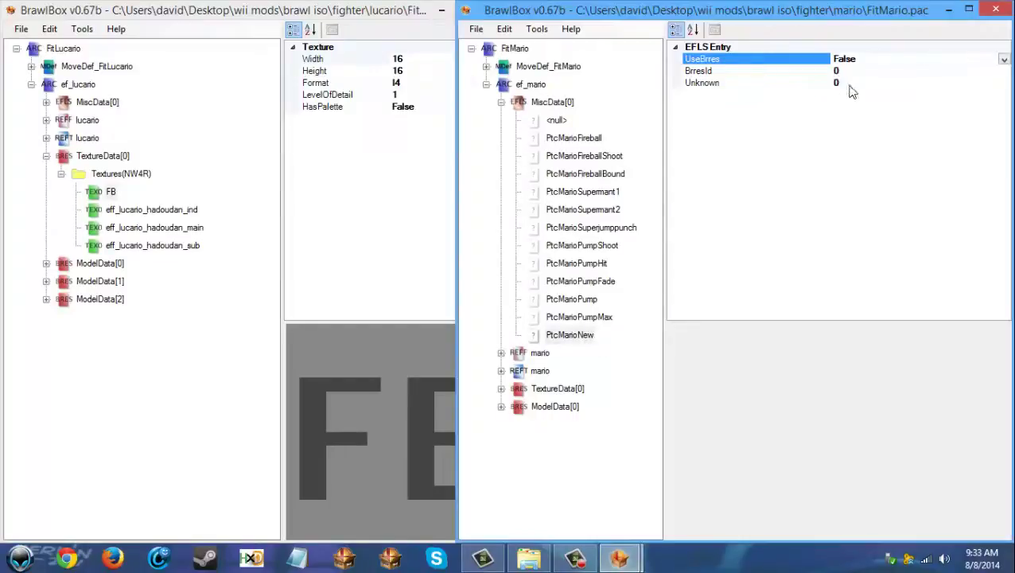
- Examine the effect entries inside the mario REFF, compare them with the MiscData[0] entries, and collapse the REFF
{"action": "left_click", "coordinate": [538, 353]}
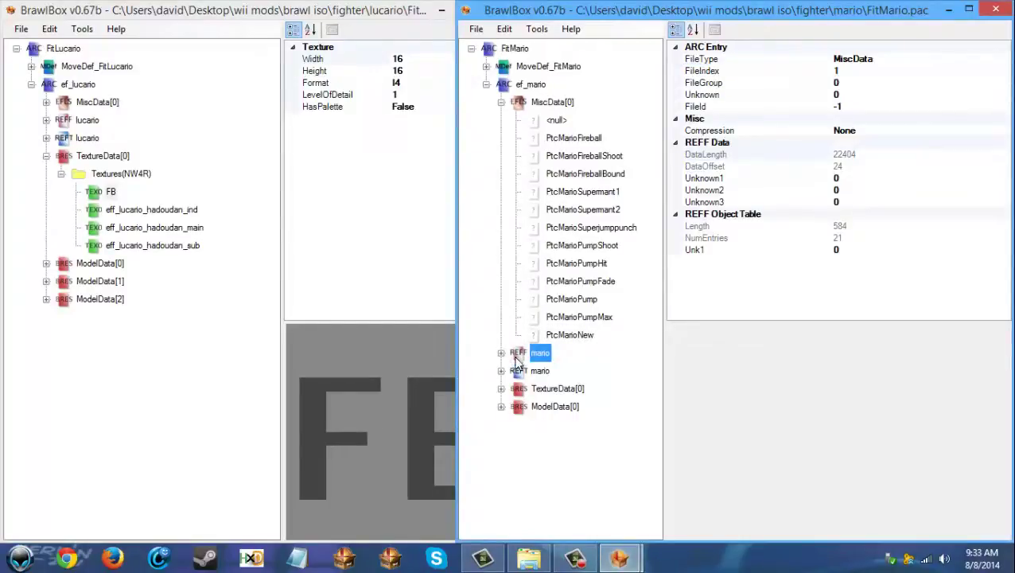
{"action": "left_click", "coordinate": [501, 352]}
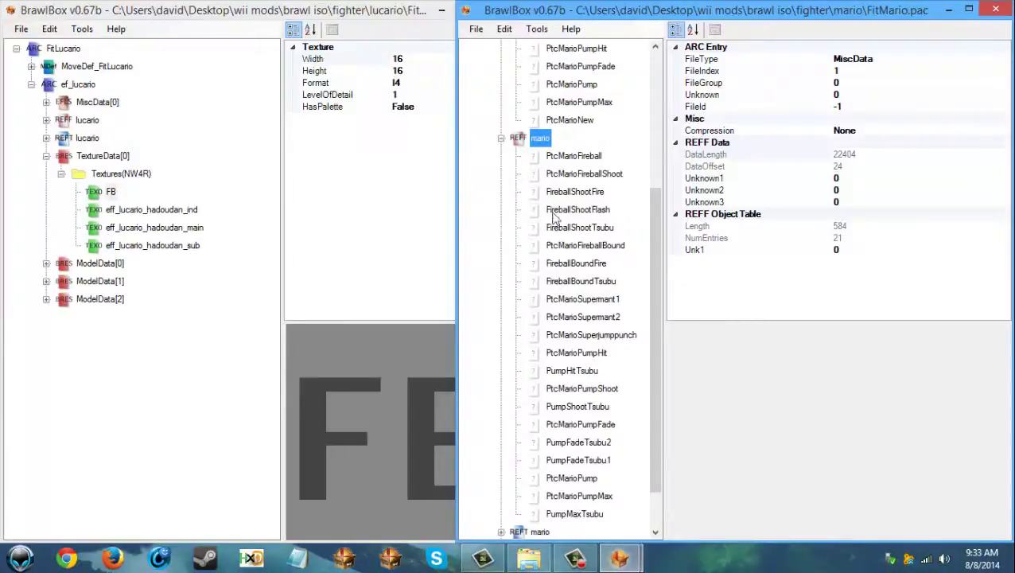
{"action": "scroll", "coordinate": [565, 251], "scroll_direction": "down", "scroll_amount": 1}
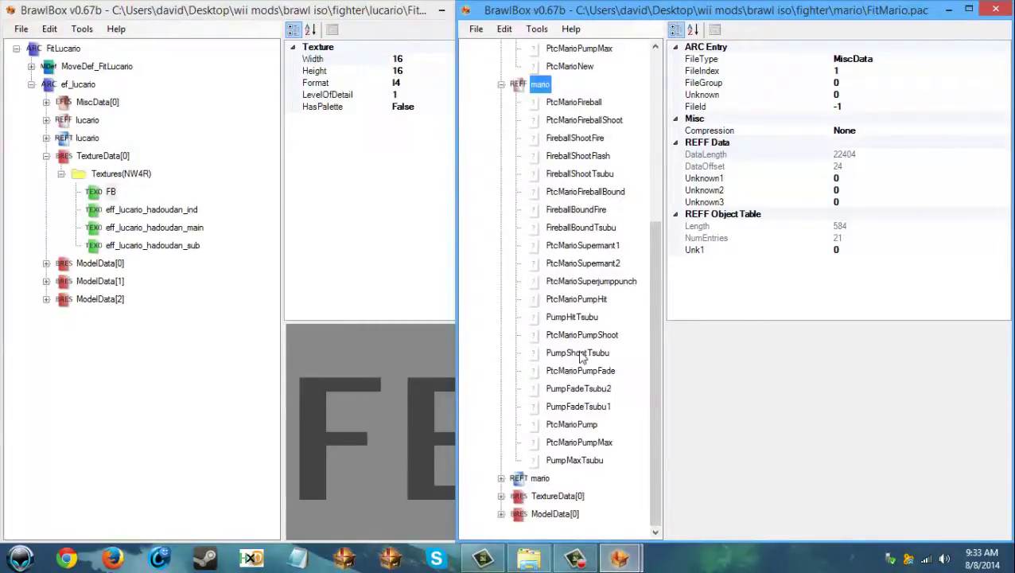
{"action": "right_click", "coordinate": [539, 85]}
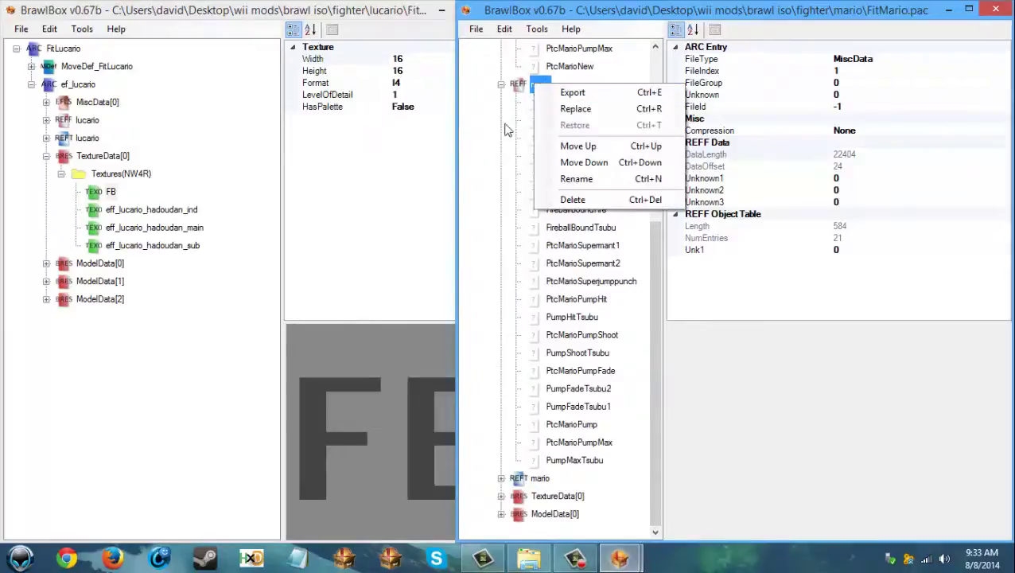
{"action": "left_click", "coordinate": [486, 151]}
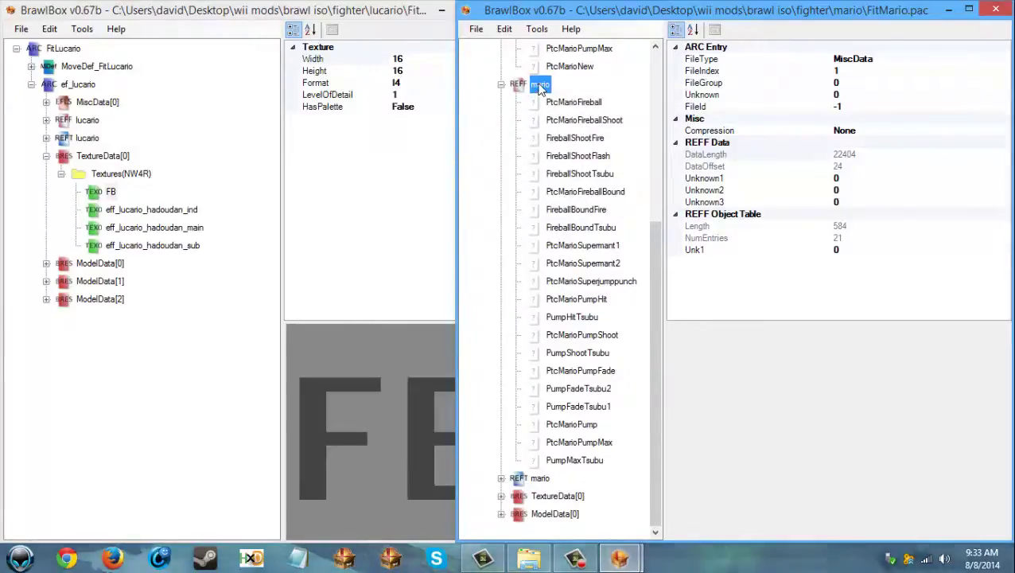
{"action": "right_click", "coordinate": [538, 85]}
{"action": "left_click", "coordinate": [463, 251]}
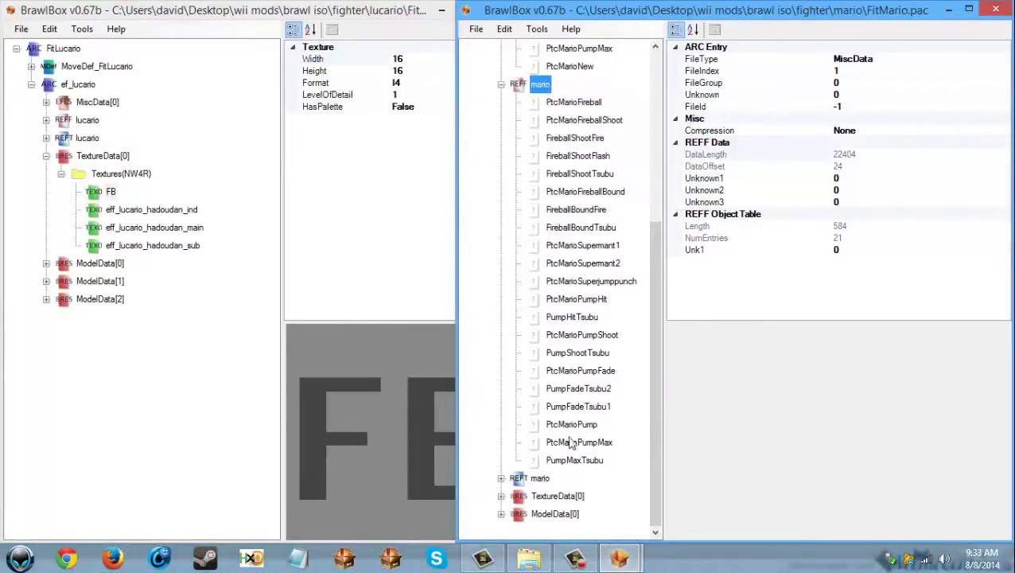
{"action": "scroll", "coordinate": [570, 442], "scroll_direction": "up", "scroll_amount": 2}
{"action": "scroll", "coordinate": [585, 287], "scroll_direction": "up", "scroll_amount": 3}
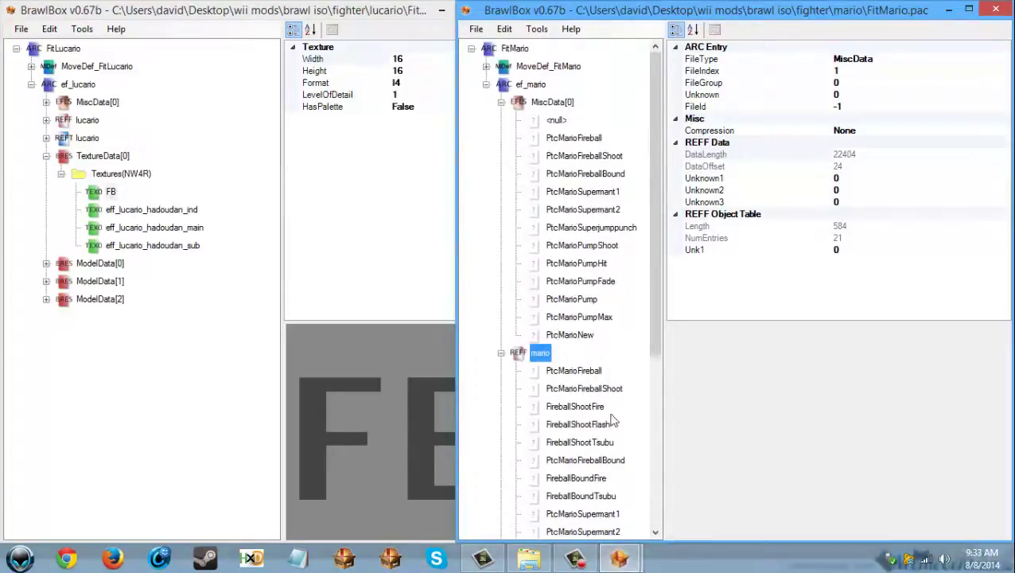
{"action": "scroll", "coordinate": [613, 422], "scroll_direction": "down", "scroll_amount": 2}
{"action": "scroll", "coordinate": [613, 422], "scroll_direction": "down", "scroll_amount": 2}
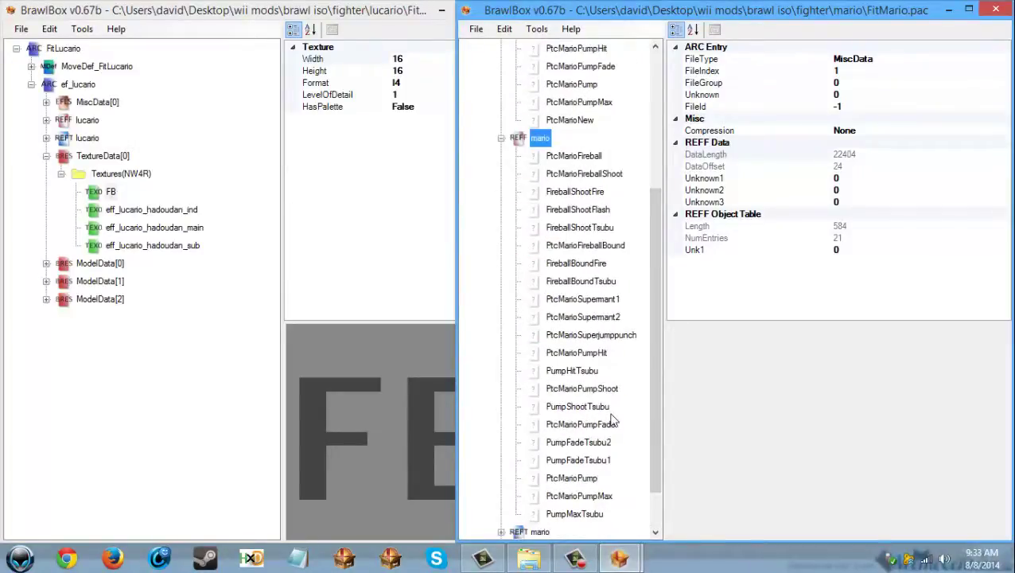
{"action": "scroll", "coordinate": [610, 422], "scroll_direction": "down", "scroll_amount": 1}
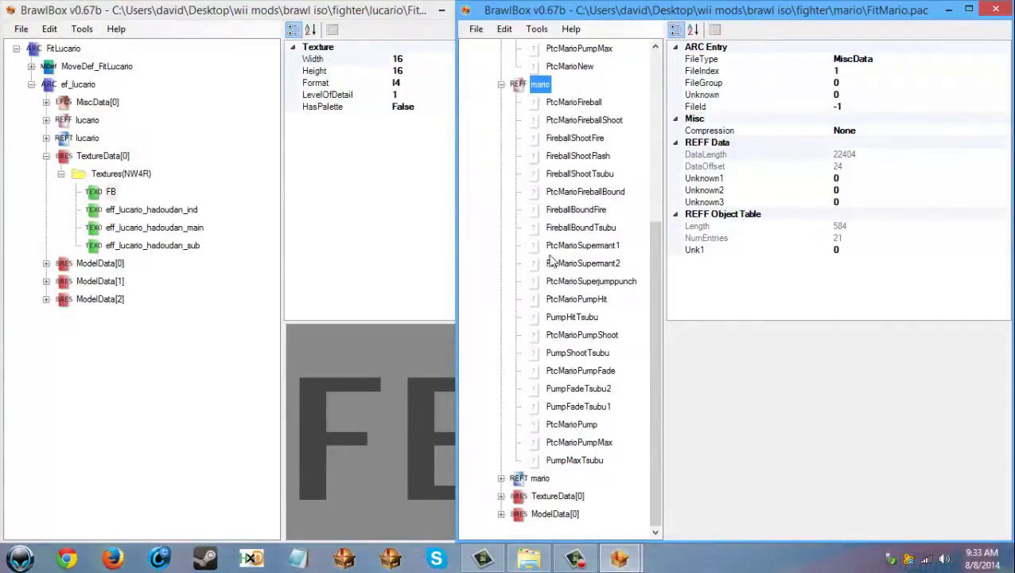
{"action": "scroll", "coordinate": [642, 361], "scroll_direction": "up", "scroll_amount": 1}
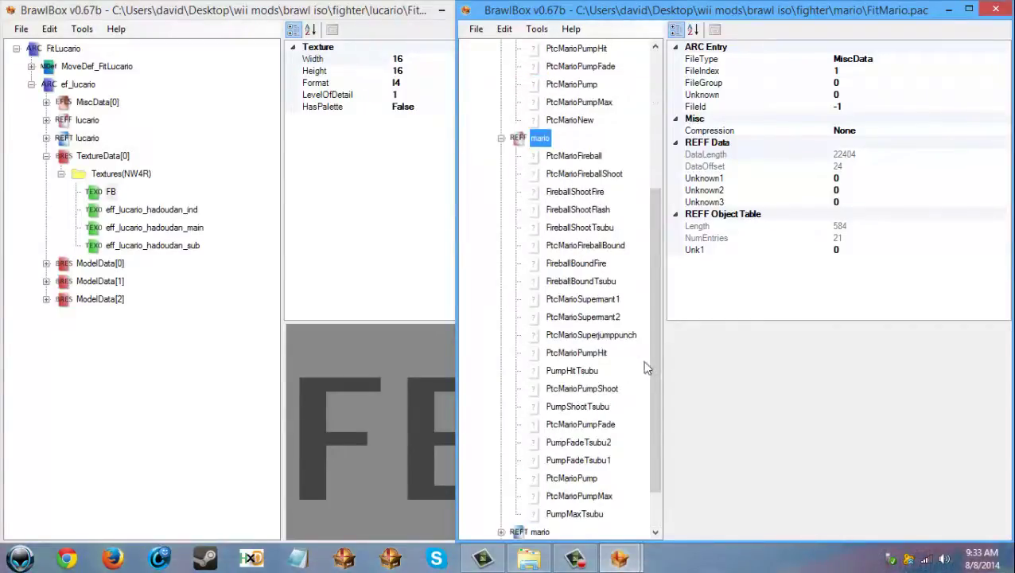
{"action": "left_click", "coordinate": [500, 139]}
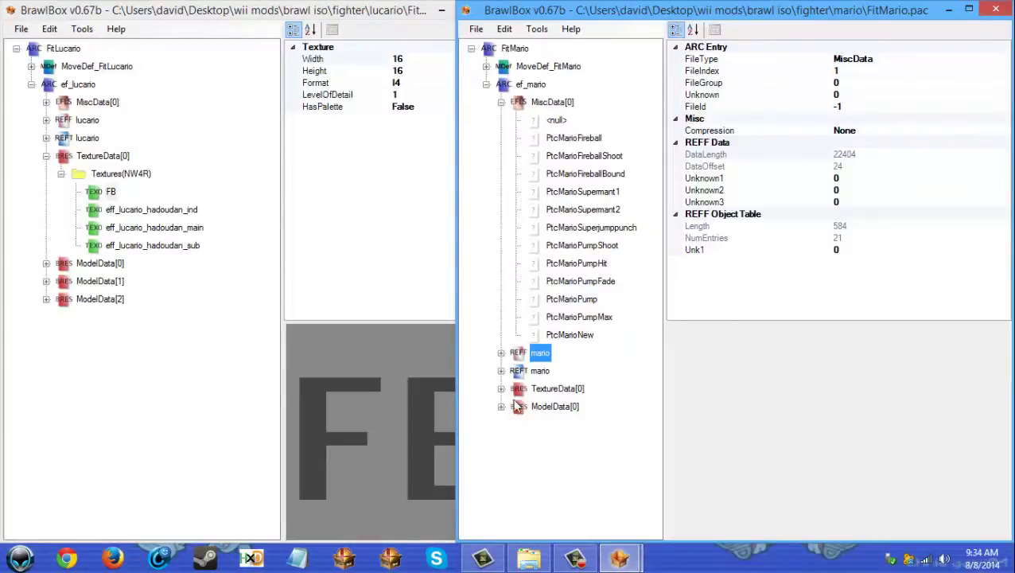
- Set UseBrres of PtcMarioNew to True and check the index of ModelData[0] against its BrresId
{"action": "left_click", "coordinate": [570, 336]}
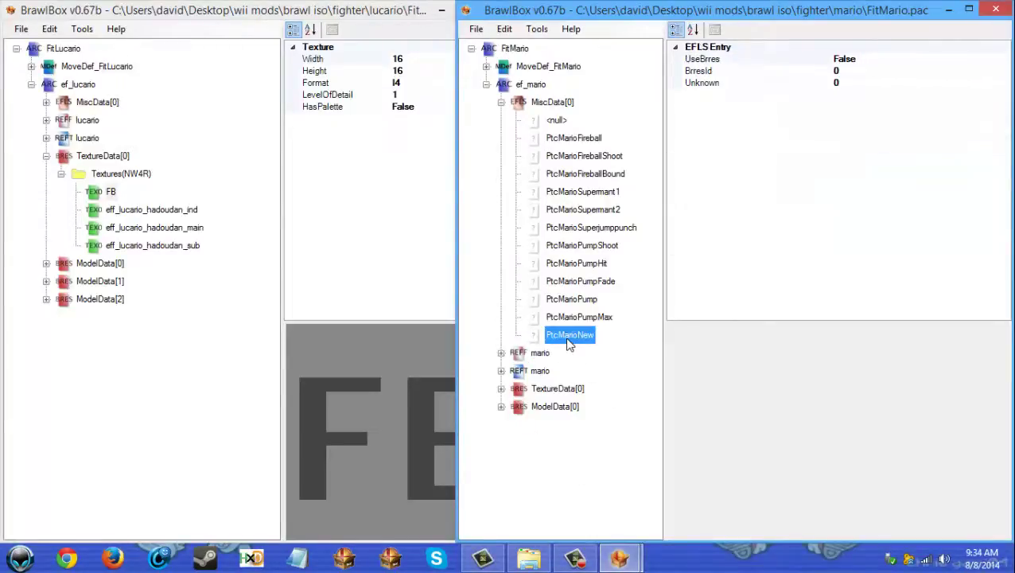
{"action": "double_click", "coordinate": [862, 58]}
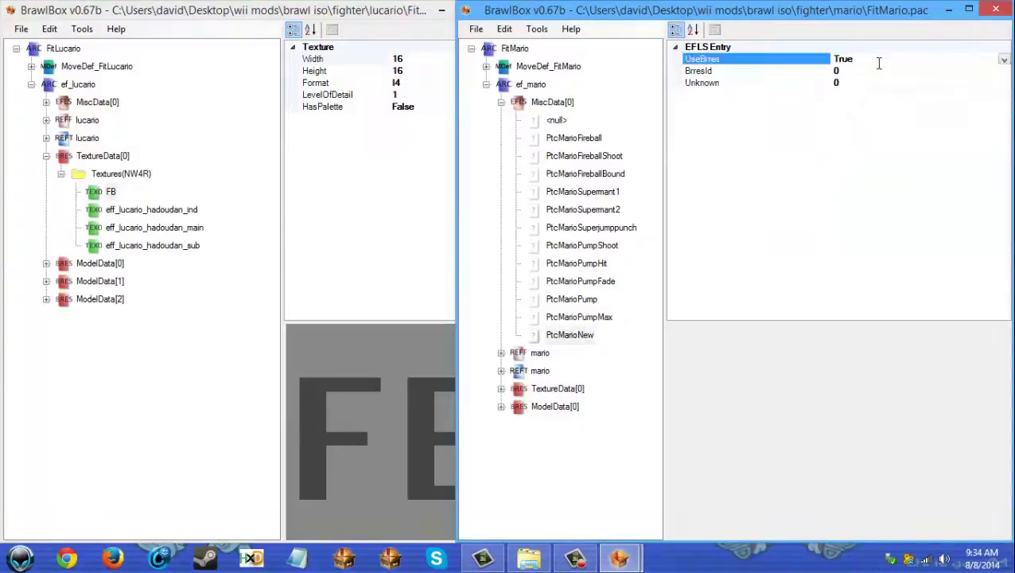
{"action": "left_click", "coordinate": [492, 243]}
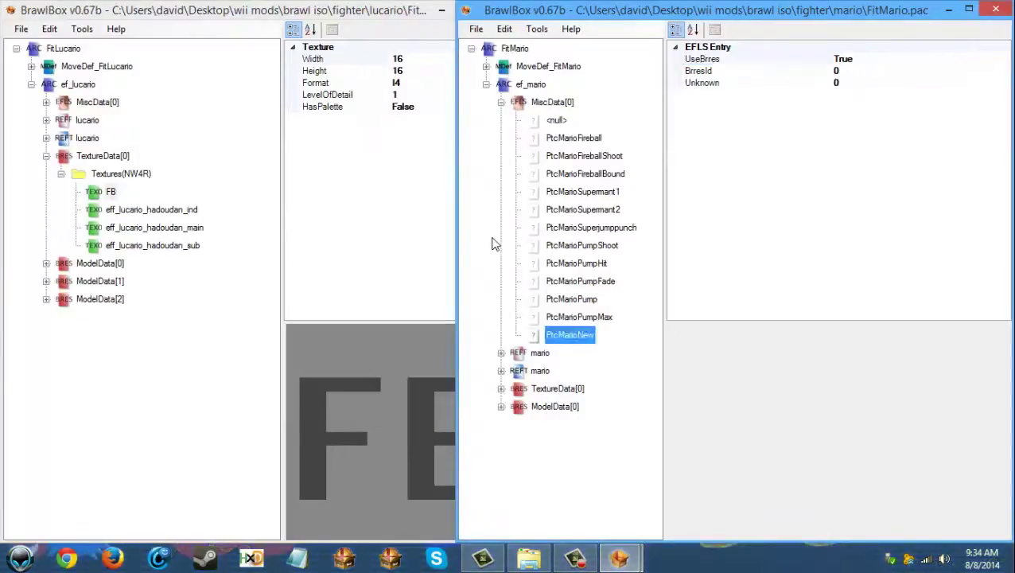
{"action": "left_click", "coordinate": [562, 409]}
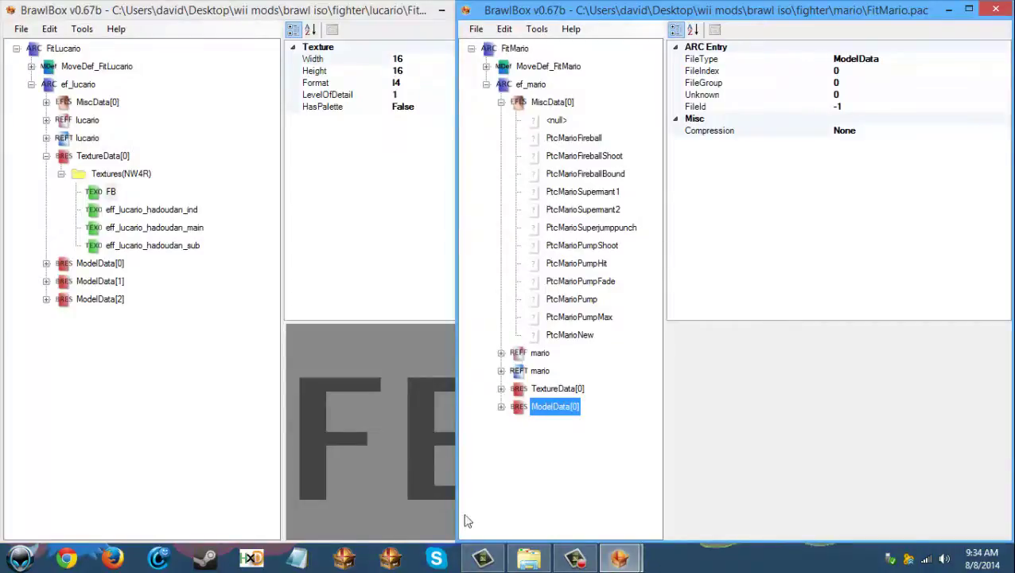
- Open the recent file all char gfx.txt in Notepad and place its window beside the FitMario tree
{"action": "left_click", "coordinate": [297, 560]}
{"action": "left_click", "coordinate": [133, 56]}
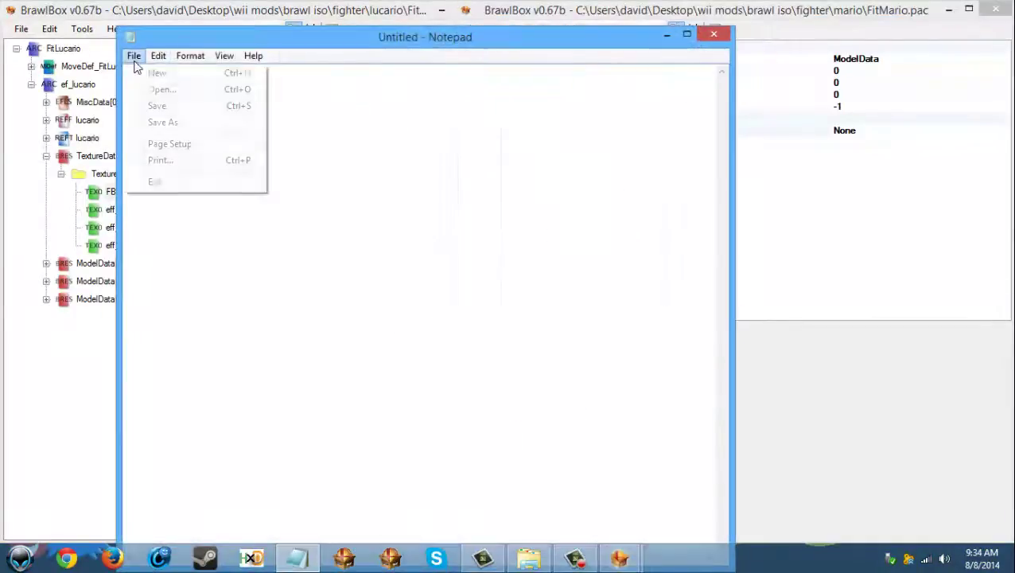
{"action": "left_click", "coordinate": [566, 109]}
{"action": "right_click", "coordinate": [299, 559]}
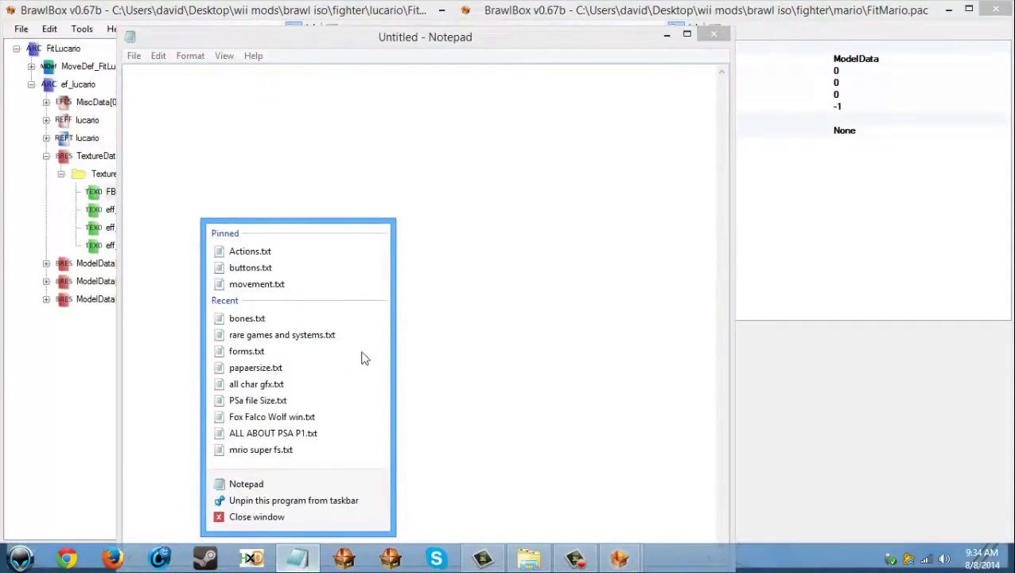
{"action": "left_click", "coordinate": [372, 385]}
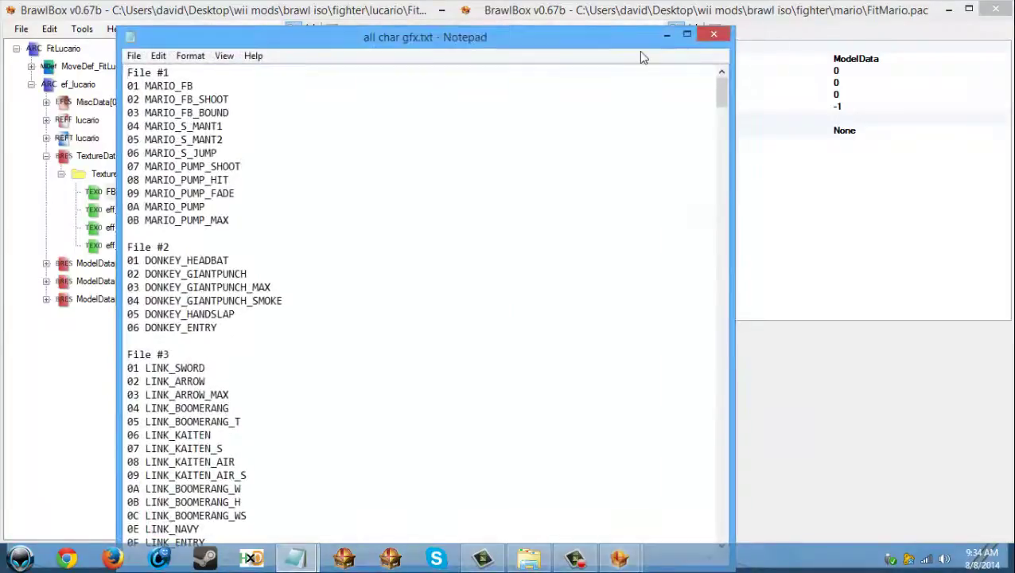
{"action": "left_click", "coordinate": [715, 34]}
{"action": "left_click_drag", "start_coordinate": [407, 106], "coordinate": [412, 35]}
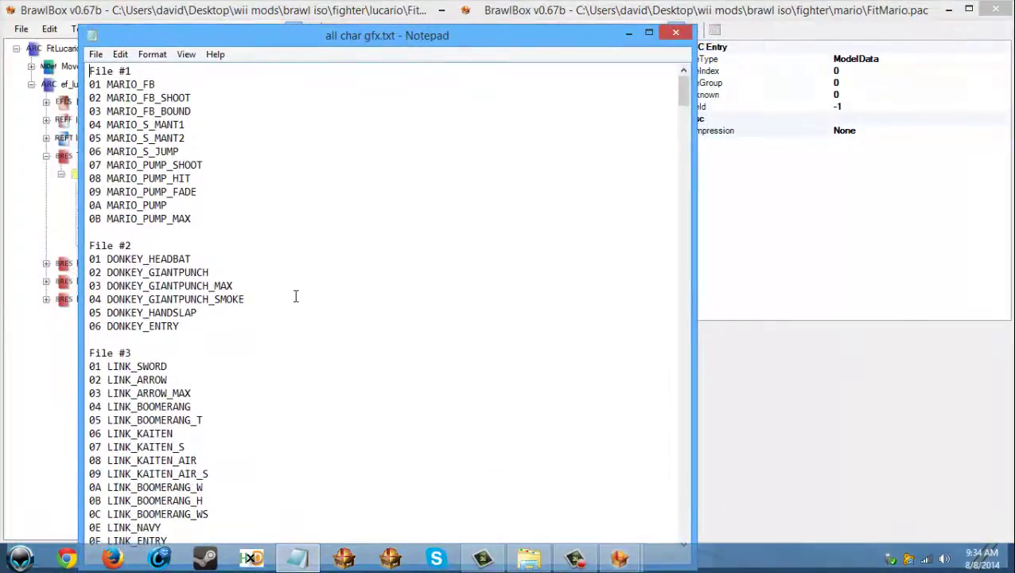
{"action": "left_click_drag", "start_coordinate": [255, 35], "coordinate": [2, 118]}
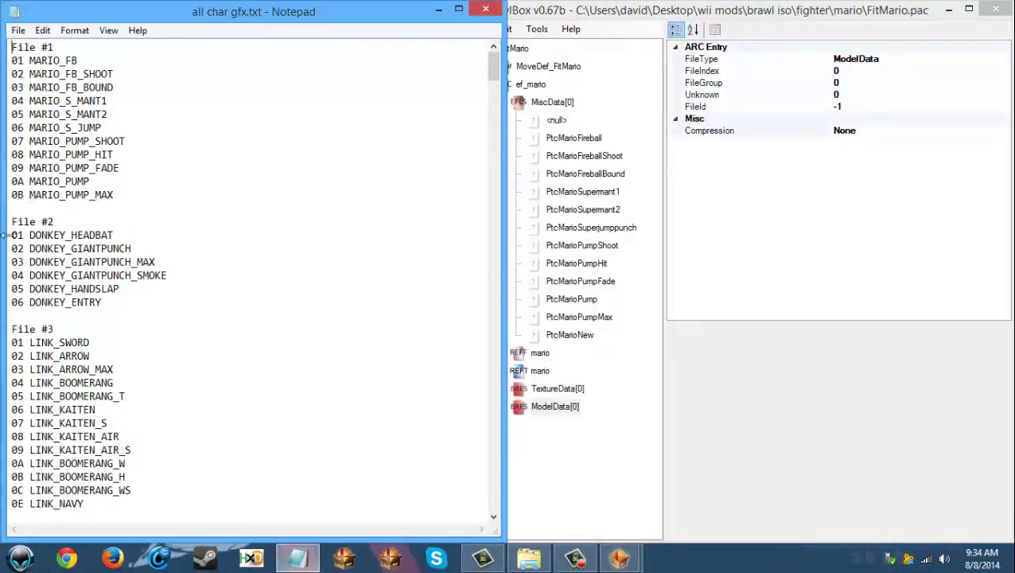
- Examine the hexadecimal effect numbers listed for Mario under File #1 and for the characters below
{"action": "mouse_move", "coordinate": [11, 182]}
{"action": "left_mouse_down"}
{"action": "mouse_move", "coordinate": [25, 182]}
{"action": "mouse_move", "coordinate": [24, 196]}
{"action": "left_mouse_up"}
{"action": "left_click", "coordinate": [17, 196]}
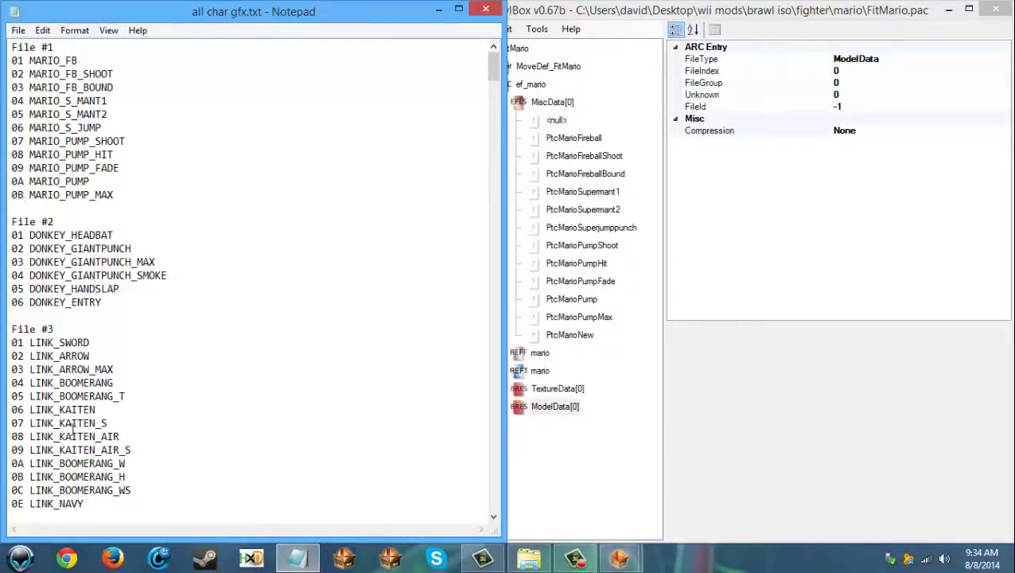
{"action": "scroll", "coordinate": [229, 347], "scroll_direction": "down", "scroll_amount": 2}
{"action": "scroll", "coordinate": [229, 347], "scroll_direction": "up", "scroll_amount": 2}
{"action": "scroll", "coordinate": [67, 191], "scroll_direction": "down", "scroll_amount": 6}
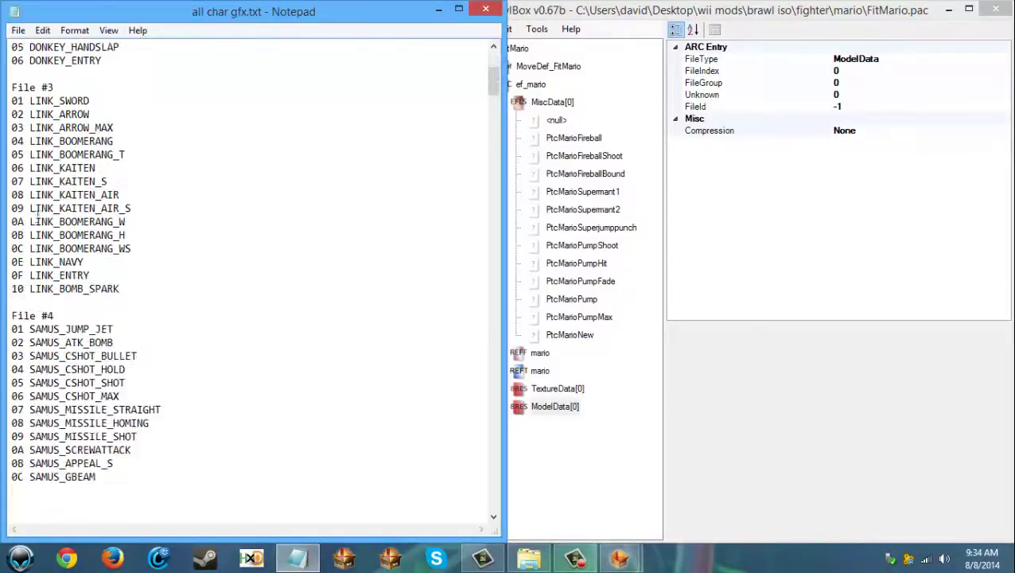
{"action": "scroll", "coordinate": [125, 302], "scroll_direction": "up", "scroll_amount": 6}
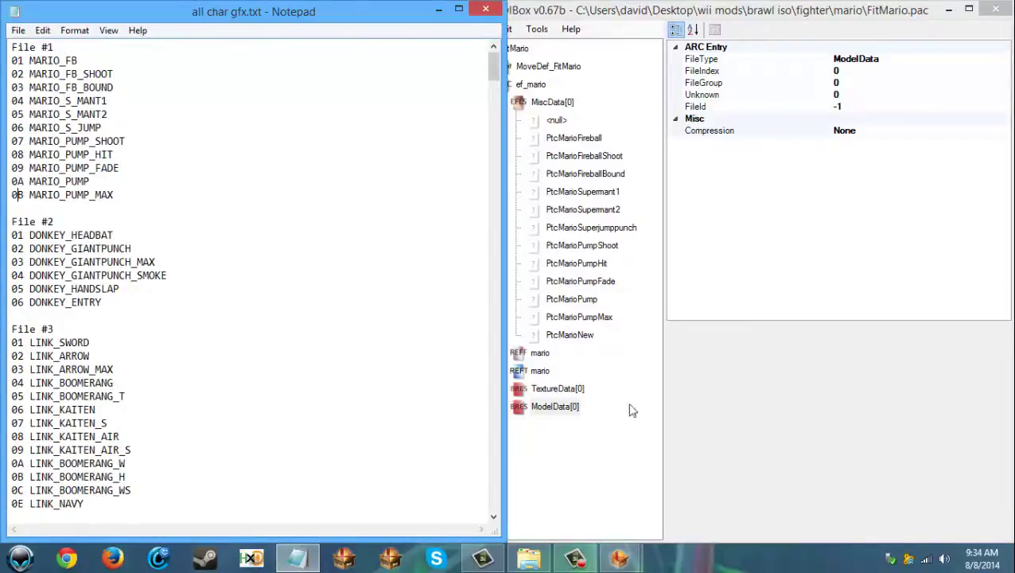
- Change the number of MARIO_PUMP_MAX under File #1 to 11 and select the matching PtcMarioPumpMax entry in FitMario
{"action": "left_click", "coordinate": [294, 308]}
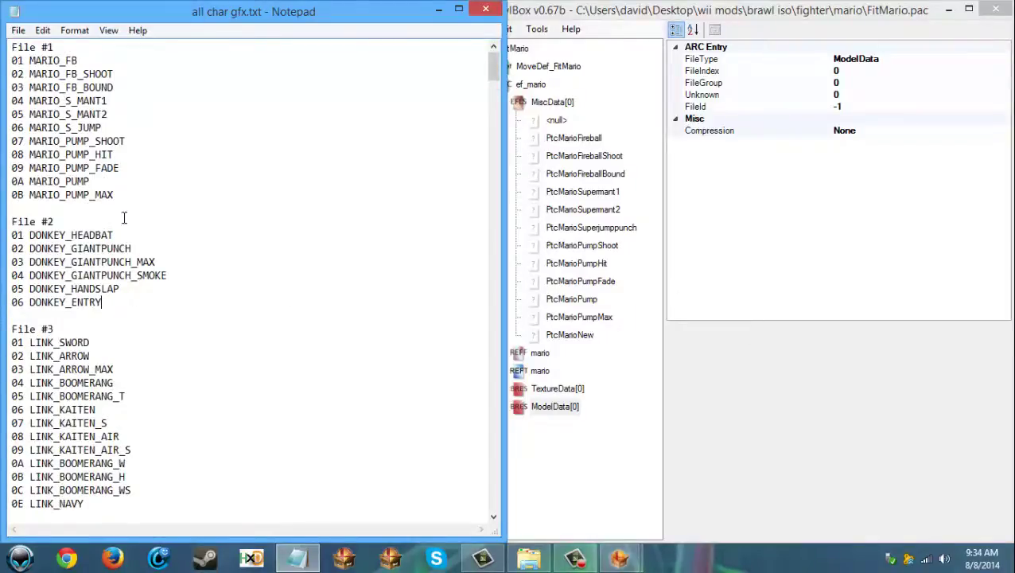
{"action": "double_click", "coordinate": [18, 195]}
{"action": "type", "text": "11"}
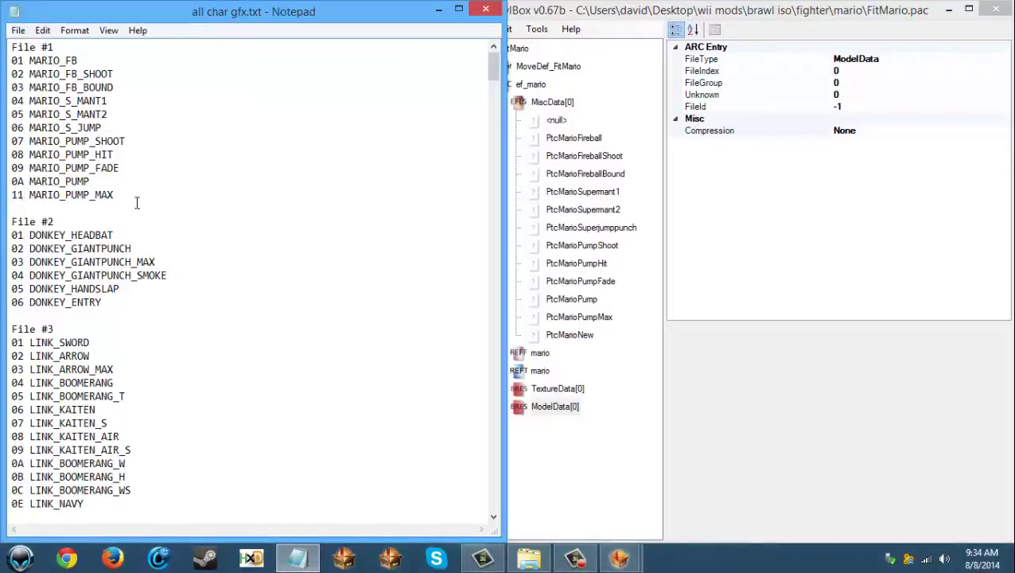
{"action": "left_click", "coordinate": [589, 319]}
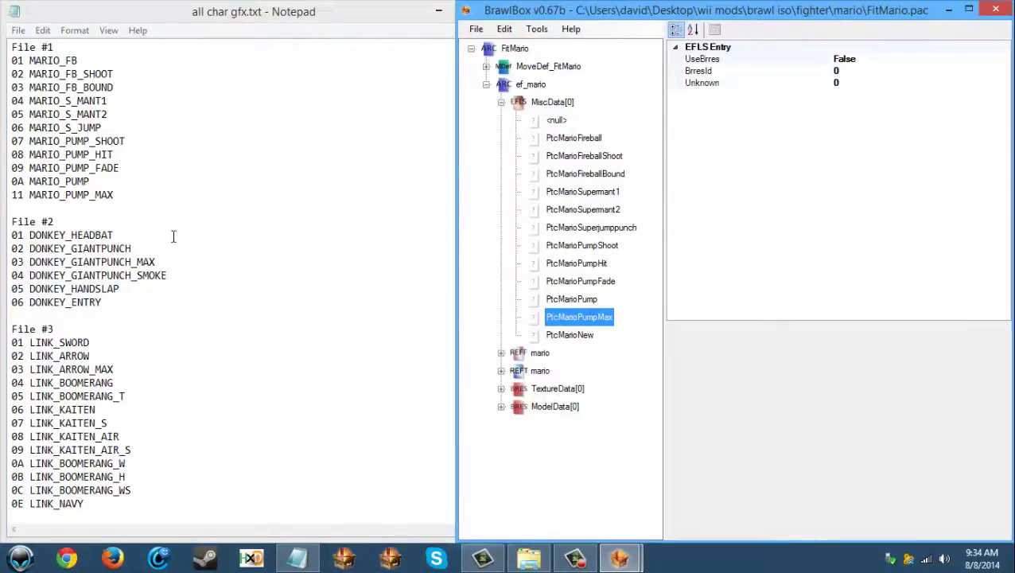
- Add a line numbered 12 below MARIO_PUMP_MAX under File #1 and select the matching PtcMarioNew entry in FitMario
{"action": "left_click", "coordinate": [135, 203]}
{"action": "key", "text": "Return"}
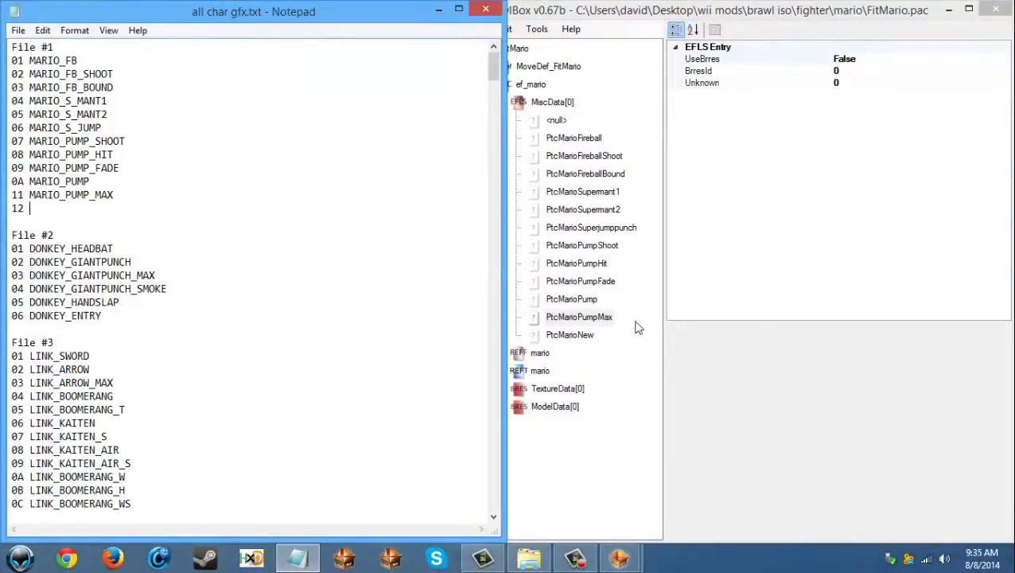
{"action": "left_click", "coordinate": [569, 336]}
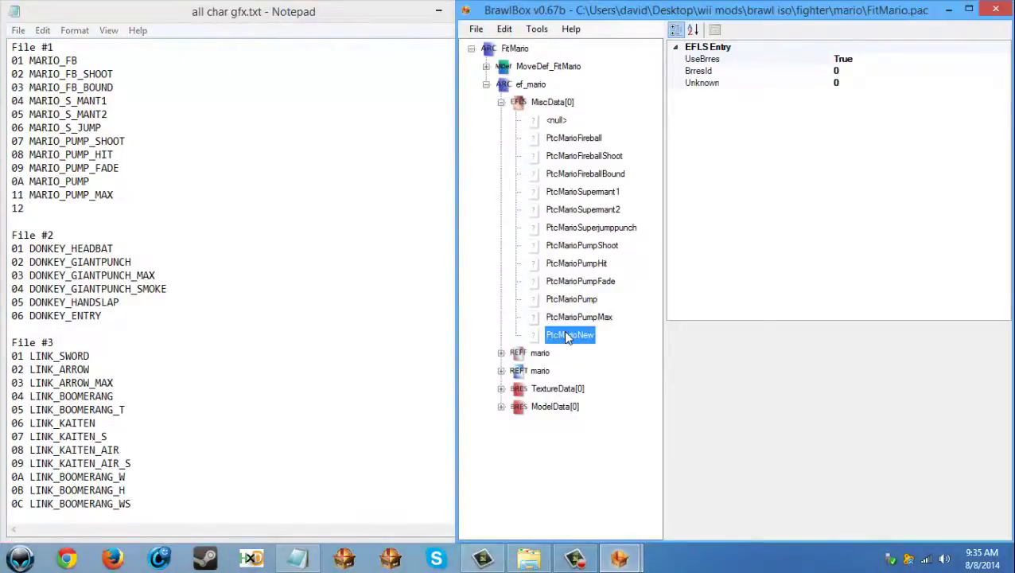
- Expand MoveDef_FitMario down to the list of its SubAction Scripts and widen the tree area
{"action": "left_click", "coordinate": [486, 67]}
{"action": "left_click", "coordinate": [502, 101]}
{"action": "left_click", "coordinate": [516, 119]}
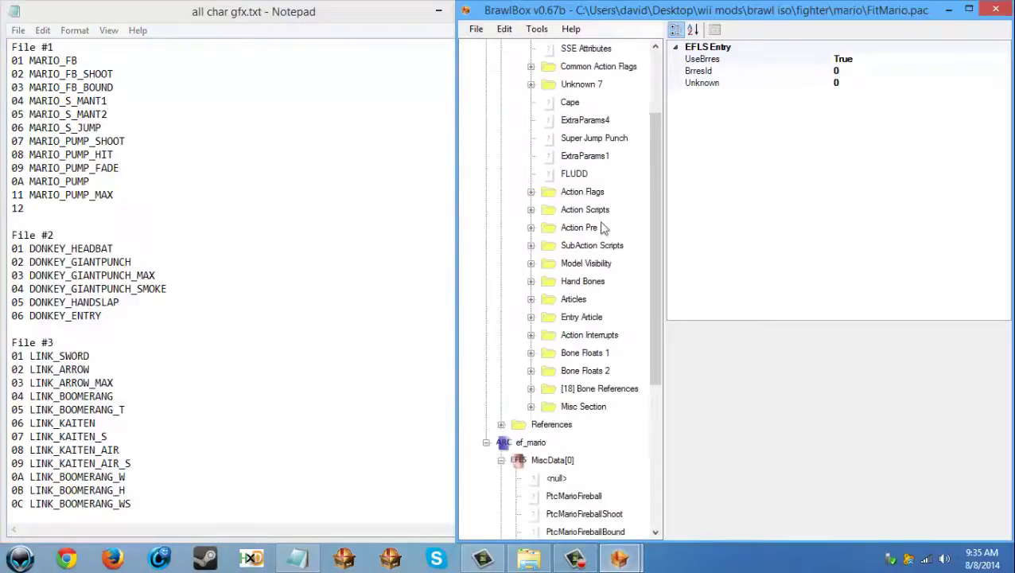
{"action": "left_click", "coordinate": [531, 245]}
{"action": "left_click_drag", "start_coordinate": [676, 254], "coordinate": [710, 254]}
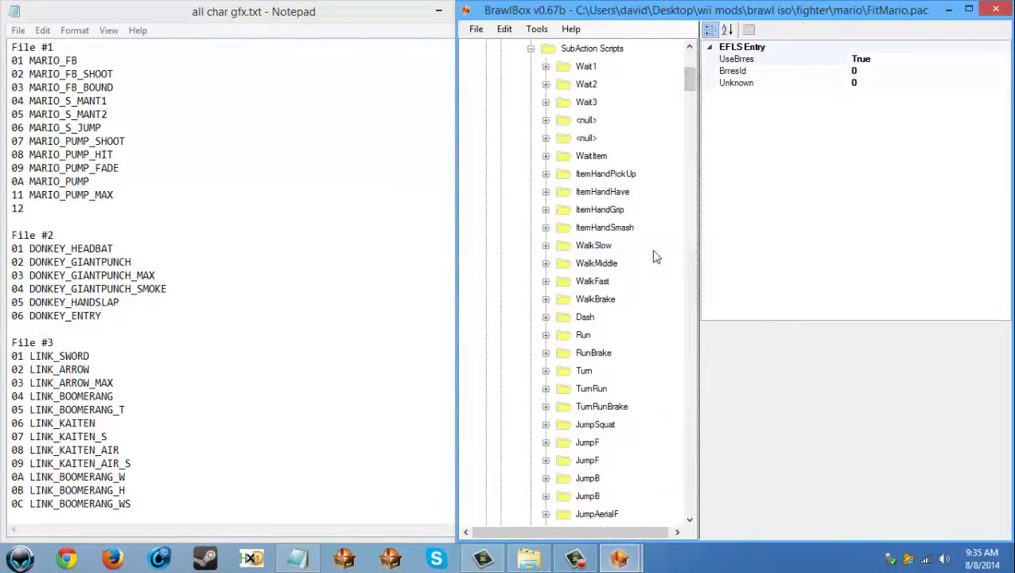
- Duplicate the External Graphic Effect event in the GFX script of the first JumpF subaction
{"action": "scroll", "coordinate": [664, 255], "scroll_direction": "down", "scroll_amount": 8}
{"action": "scroll", "coordinate": [667, 259], "scroll_direction": "down", "scroll_amount": 4}
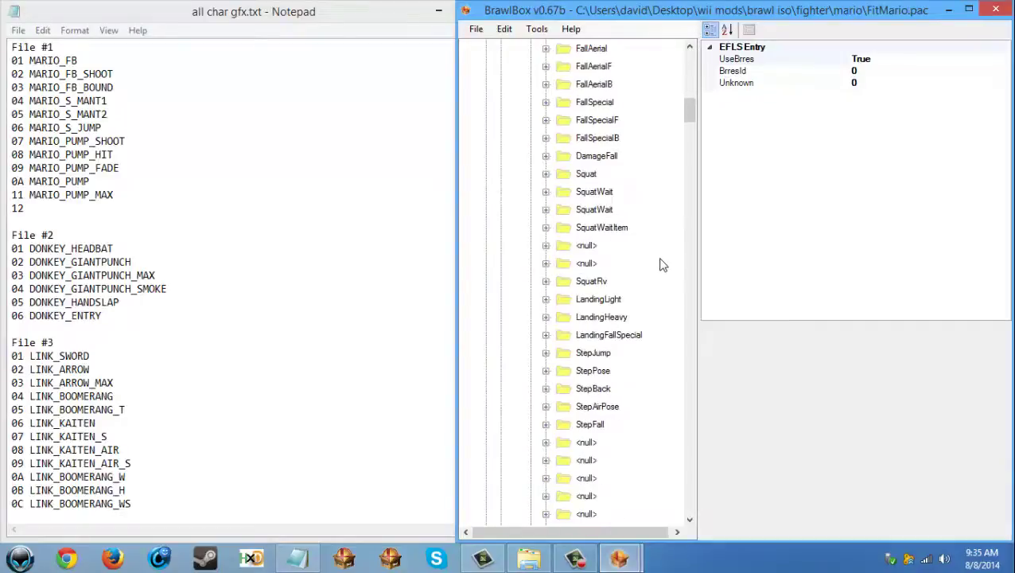
{"action": "scroll", "coordinate": [663, 265], "scroll_direction": "down", "scroll_amount": 7}
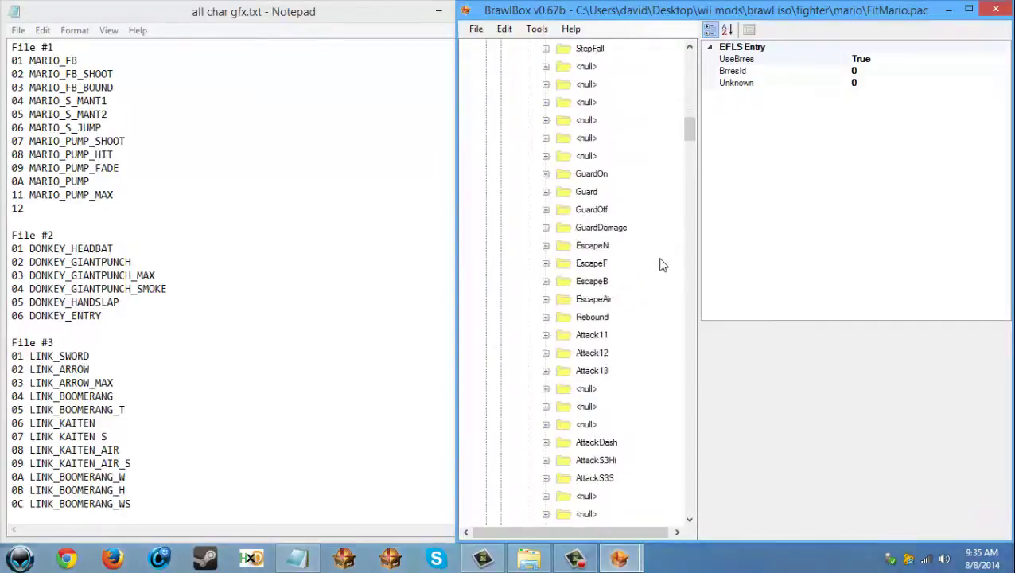
{"action": "scroll", "coordinate": [663, 265], "scroll_direction": "up", "scroll_amount": 7}
{"action": "scroll", "coordinate": [663, 265], "scroll_direction": "up", "scroll_amount": 7}
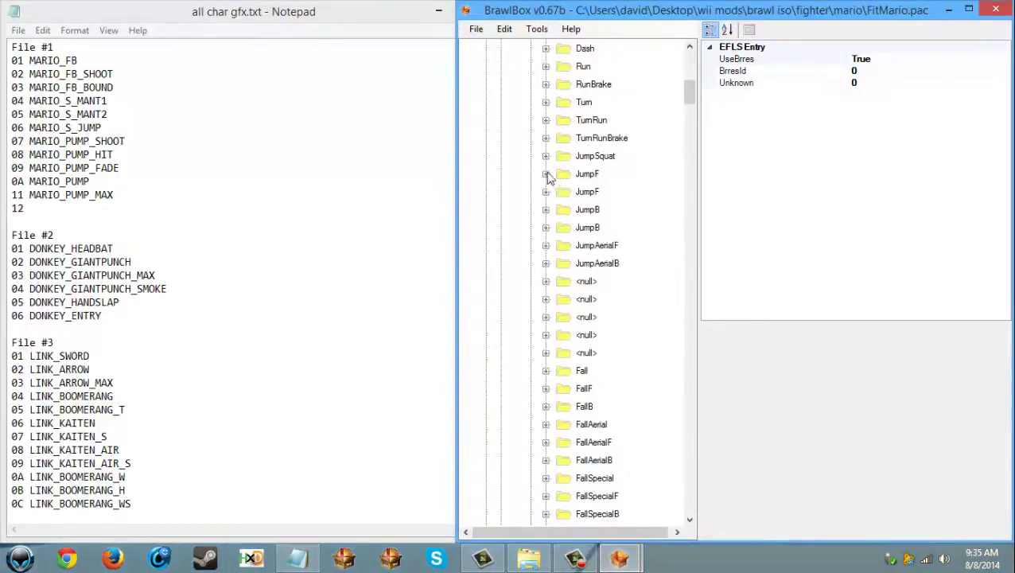
{"action": "left_click", "coordinate": [546, 174]}
{"action": "left_click", "coordinate": [599, 210]}
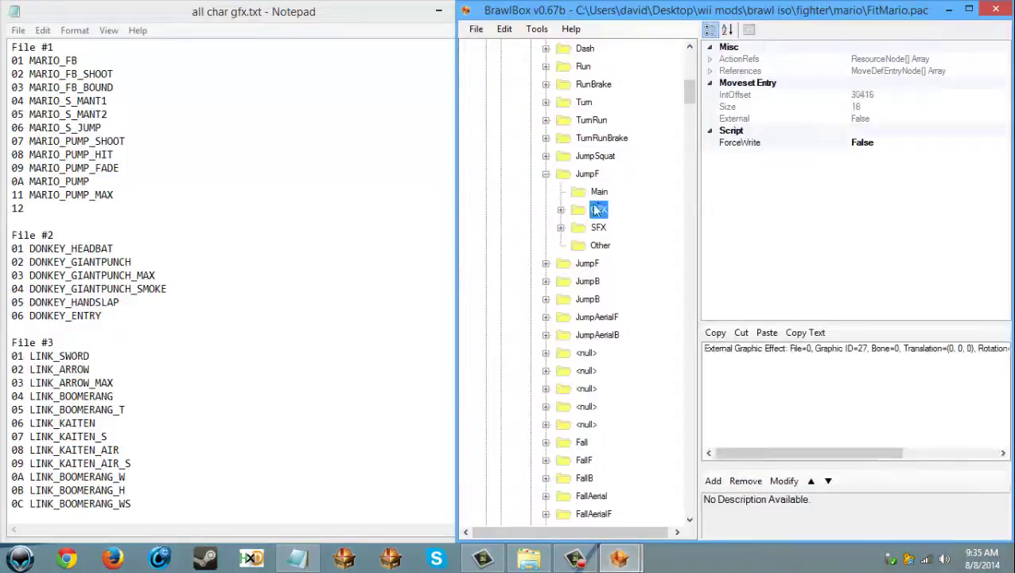
{"action": "left_click", "coordinate": [725, 349]}
{"action": "left_click", "coordinate": [765, 334]}
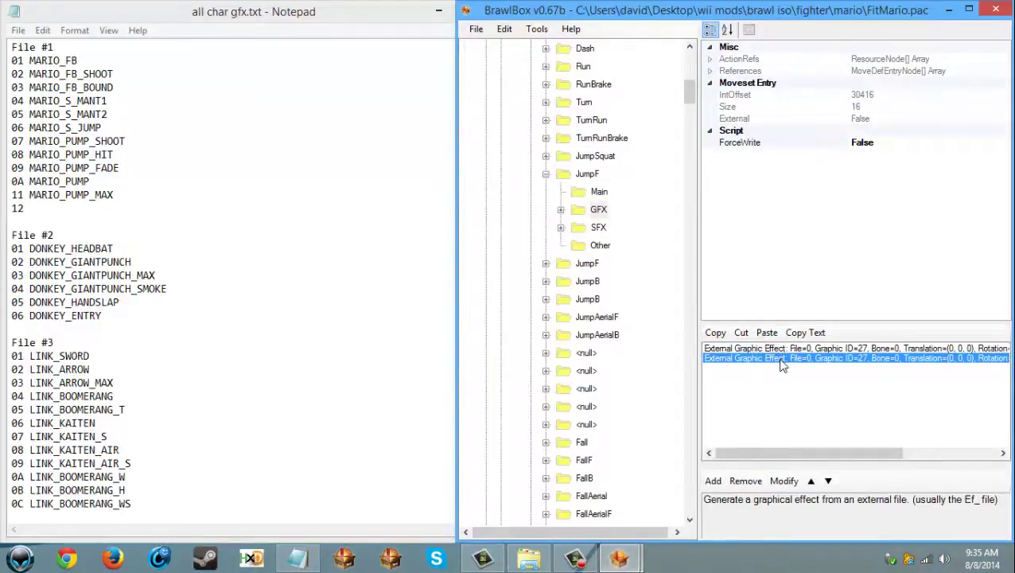
- Set the duplicated event's Graphic parameter to GFXFile Mario and EFLSEntryIndex 12, enlarging the Event Modifier for editing
{"action": "double_click", "coordinate": [782, 364]}
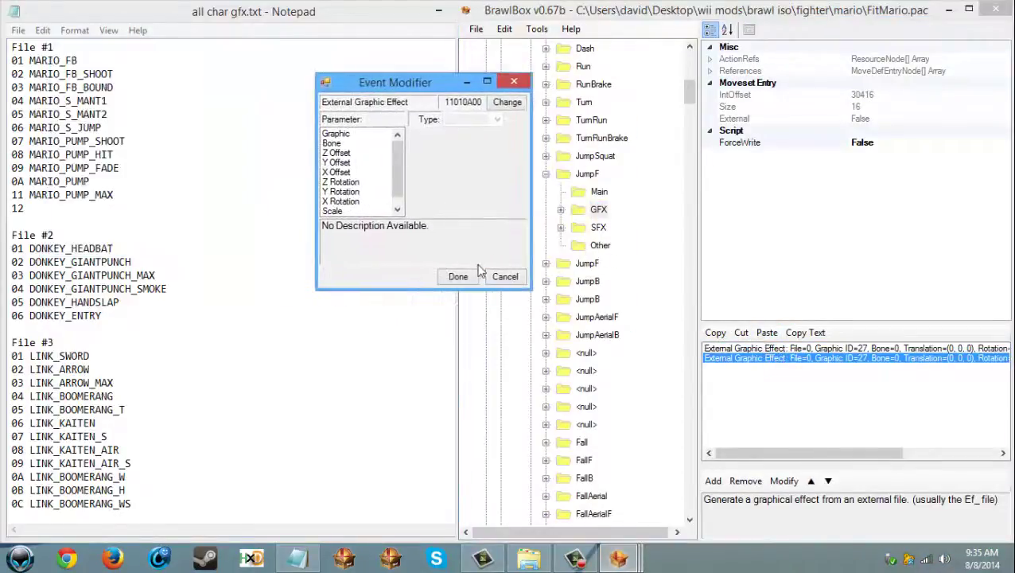
{"action": "left_click_drag", "start_coordinate": [531, 290], "coordinate": [672, 421]}
{"action": "left_click", "coordinate": [344, 135]}
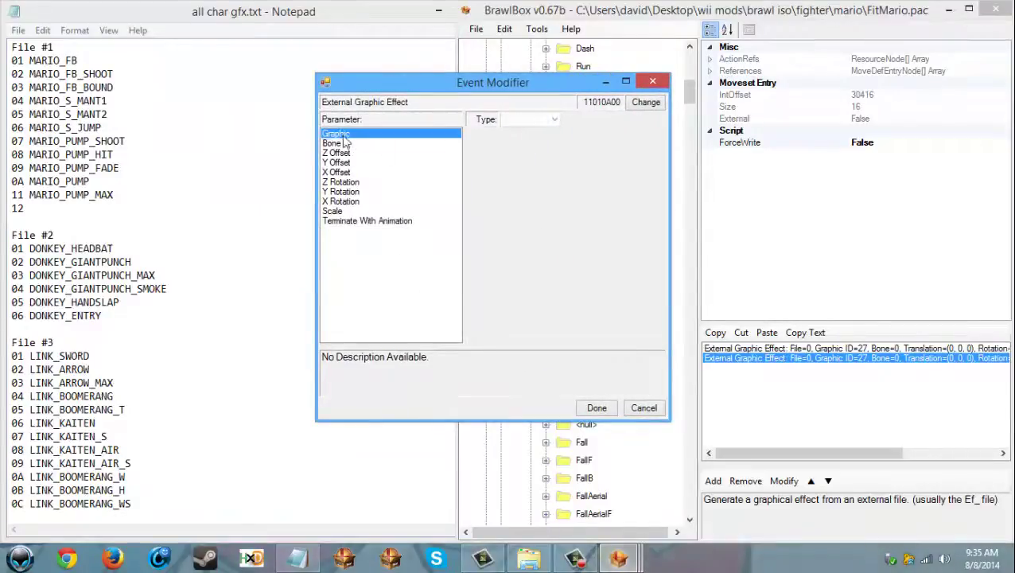
{"action": "left_click", "coordinate": [651, 159]}
{"action": "left_click", "coordinate": [659, 158]}
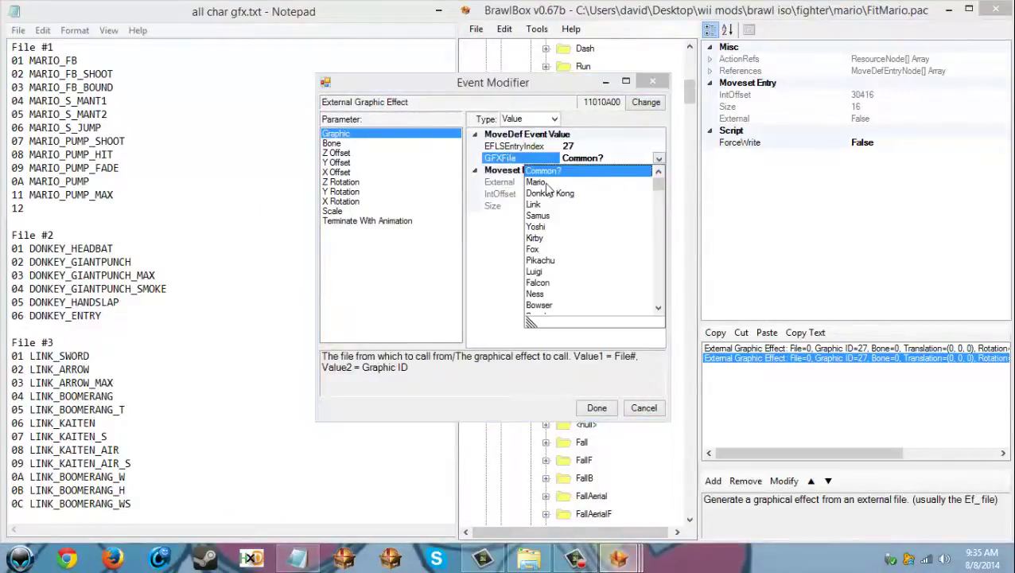
{"action": "left_click", "coordinate": [537, 182]}
{"action": "left_click", "coordinate": [514, 149]}
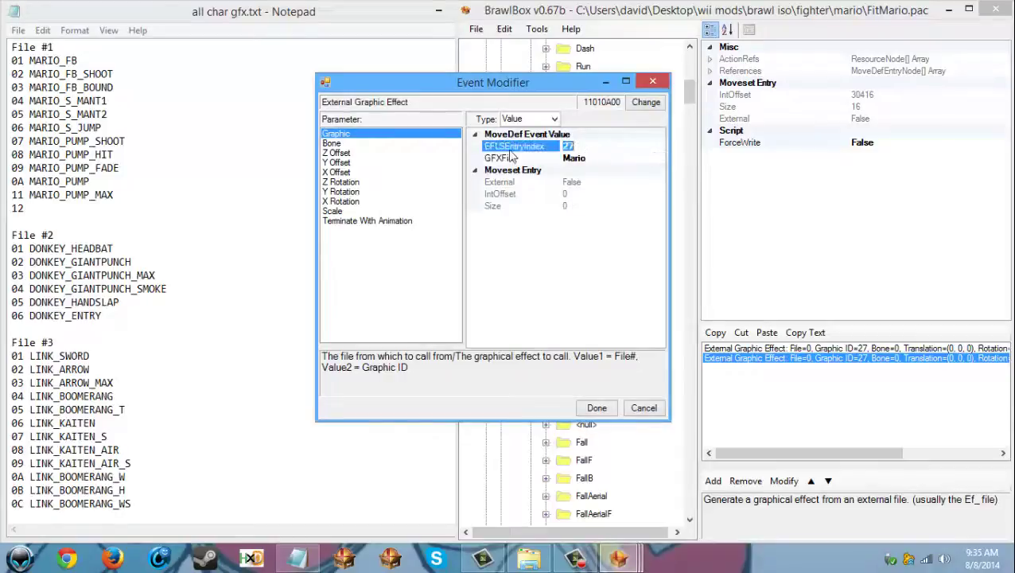
{"action": "type", "text": "12"}
- Select the event's Bone parameter and open FitMario00.pac from the mario fighter folder to look up bones
{"action": "left_click", "coordinate": [333, 144]}
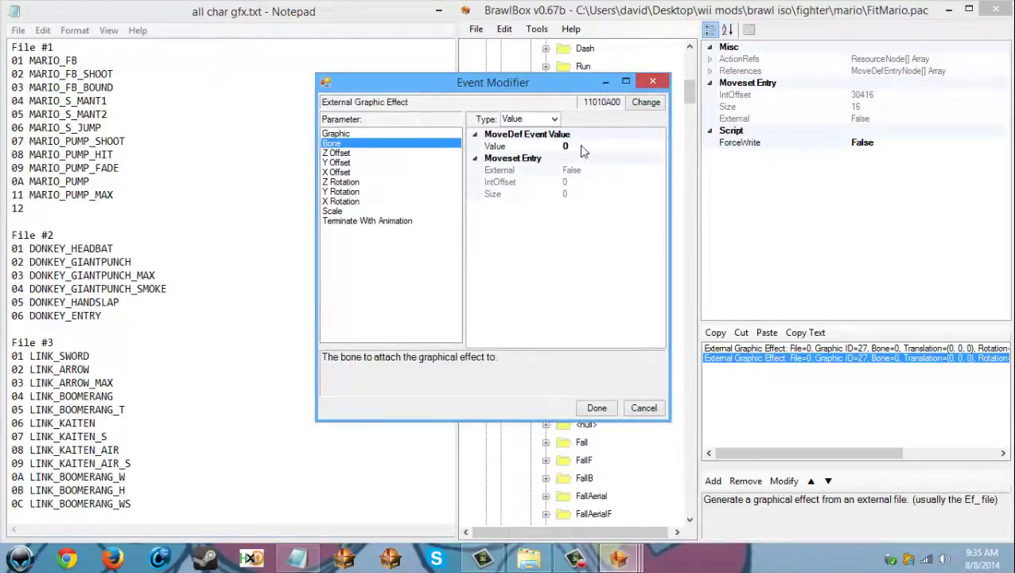
{"action": "left_click", "coordinate": [529, 557]}
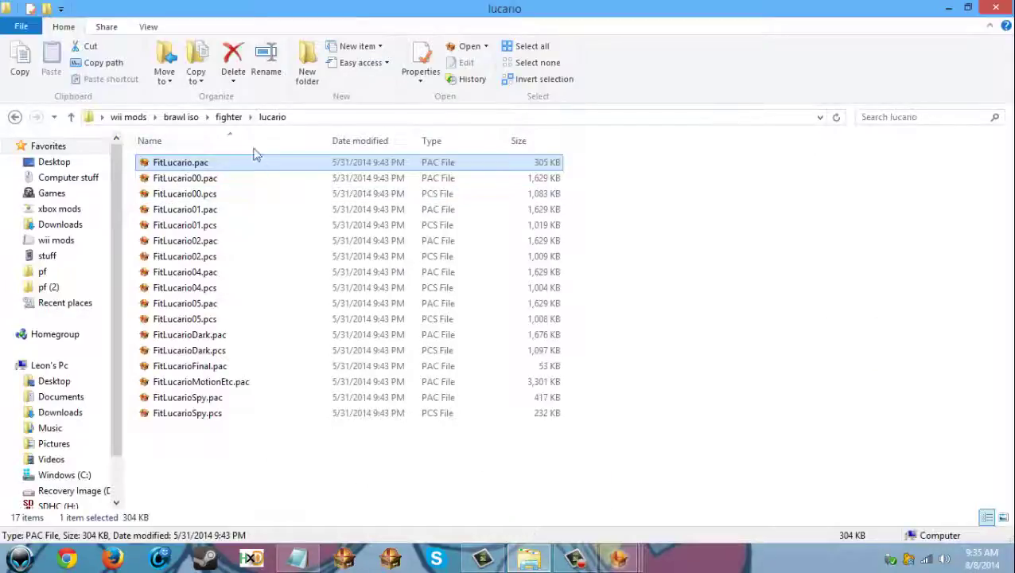
{"action": "left_click", "coordinate": [229, 117]}
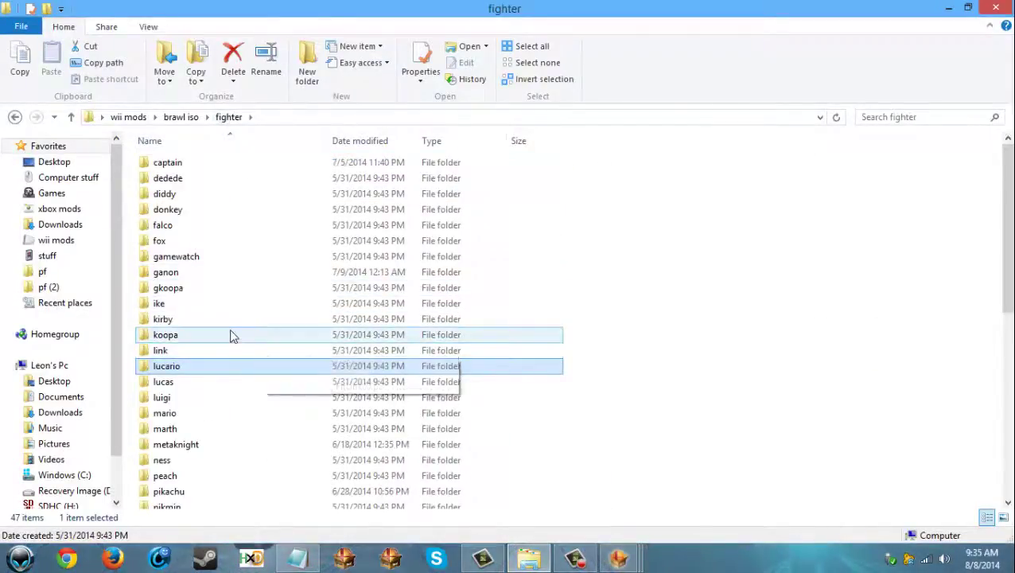
{"action": "double_click", "coordinate": [188, 413]}
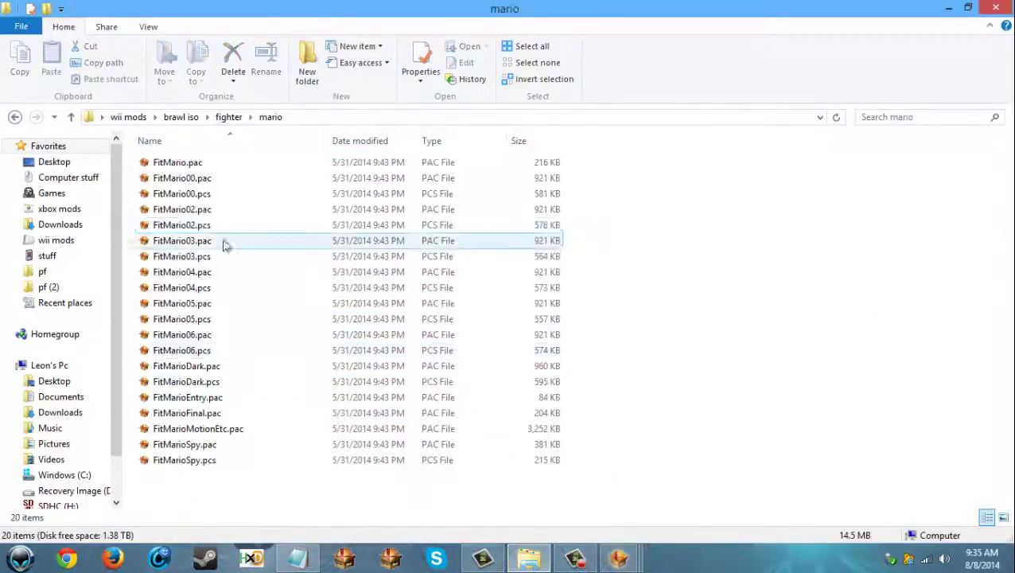
{"action": "double_click", "coordinate": [191, 178]}
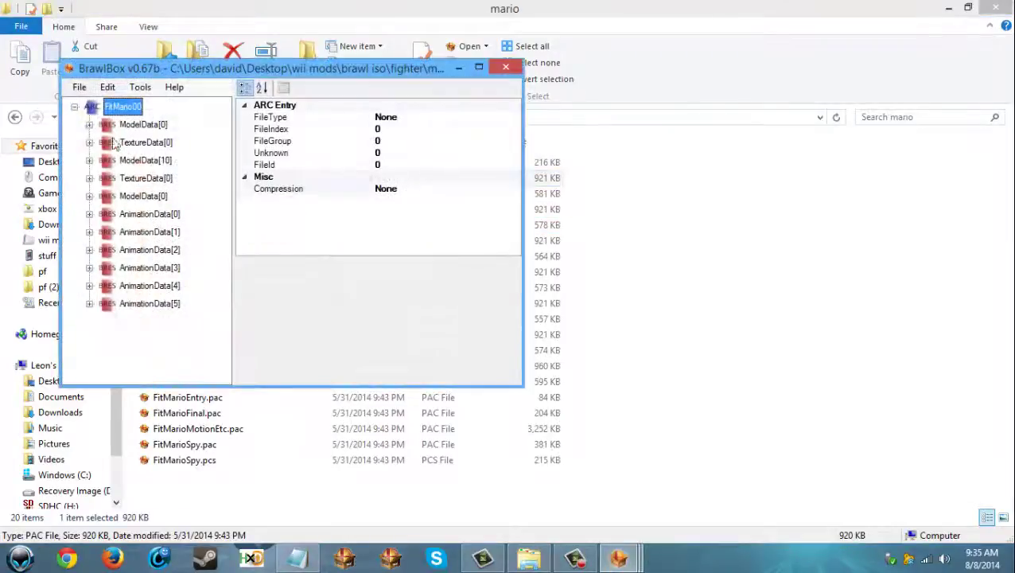
- Expand the Bones of the FitMario00 model down to XRotN, check its BoneIndex and close the file
{"action": "left_click", "coordinate": [89, 125]}
{"action": "left_click", "coordinate": [104, 142]}
{"action": "left_click", "coordinate": [119, 160]}
{"action": "left_click", "coordinate": [133, 195]}
{"action": "left_click", "coordinate": [149, 214]}
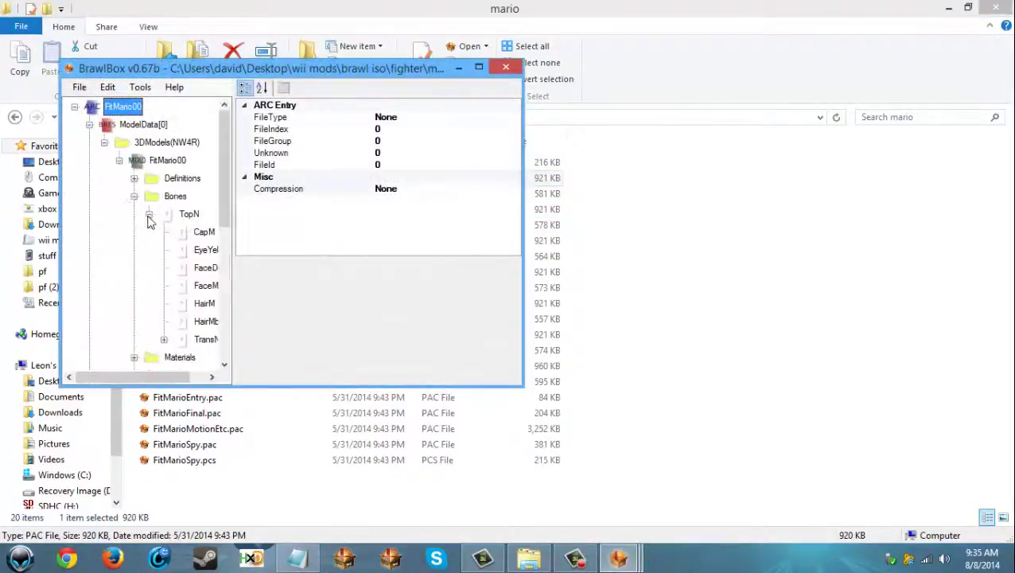
{"action": "left_click", "coordinate": [164, 339]}
{"action": "left_click", "coordinate": [178, 356]}
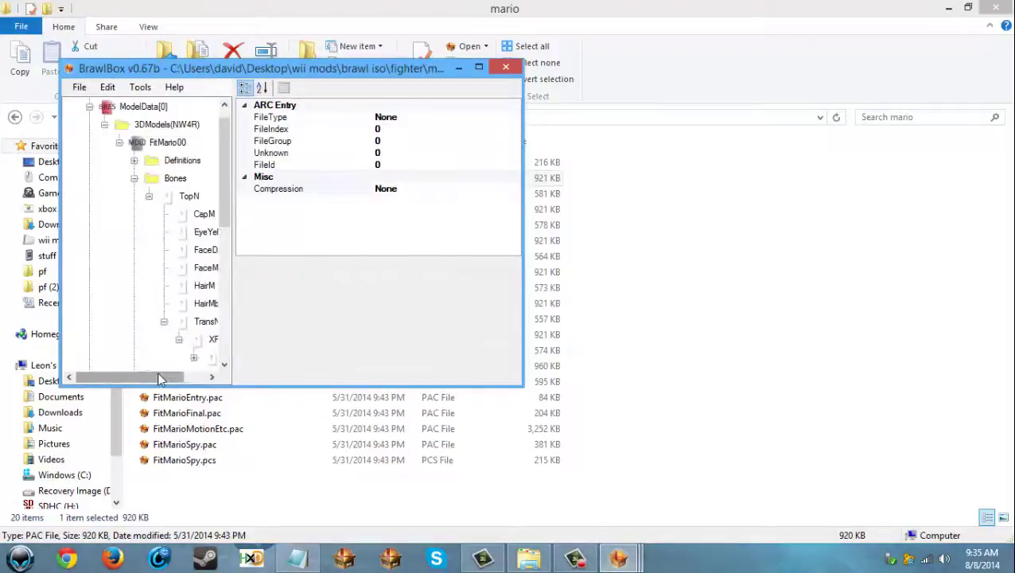
{"action": "left_click", "coordinate": [189, 340]}
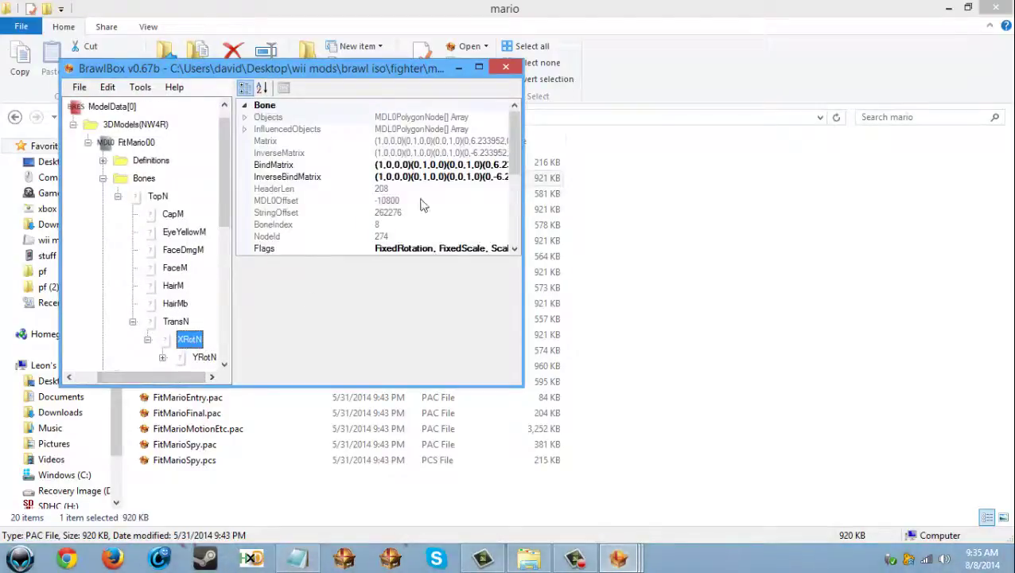
{"action": "left_click", "coordinate": [505, 67]}
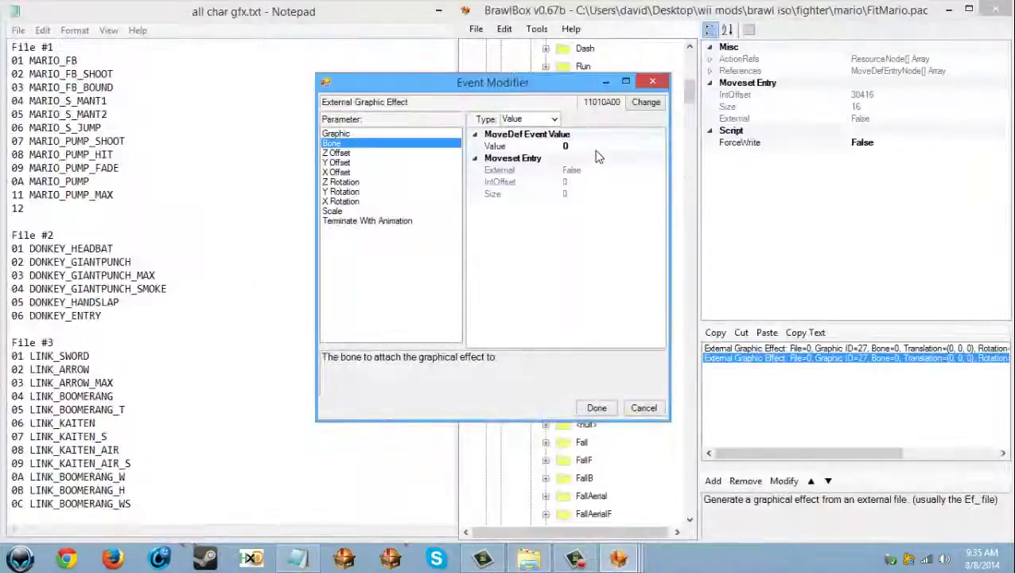
- Set the duplicated event's Bone to 8 and Terminate With Animation to True, and apply the changes
{"action": "left_click", "coordinate": [560, 162]}
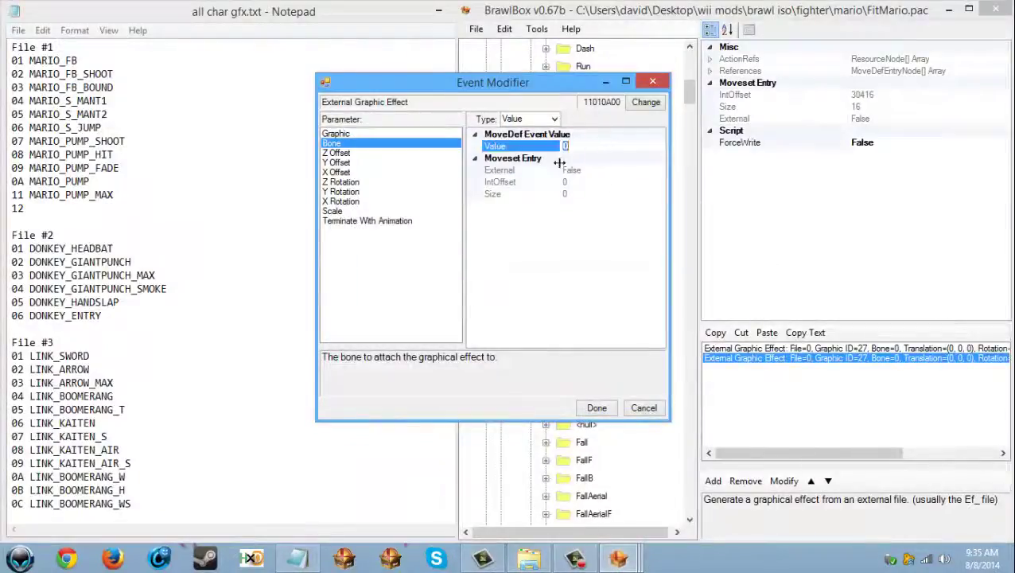
{"action": "type", "text": "8"}
{"action": "left_click", "coordinate": [344, 212]}
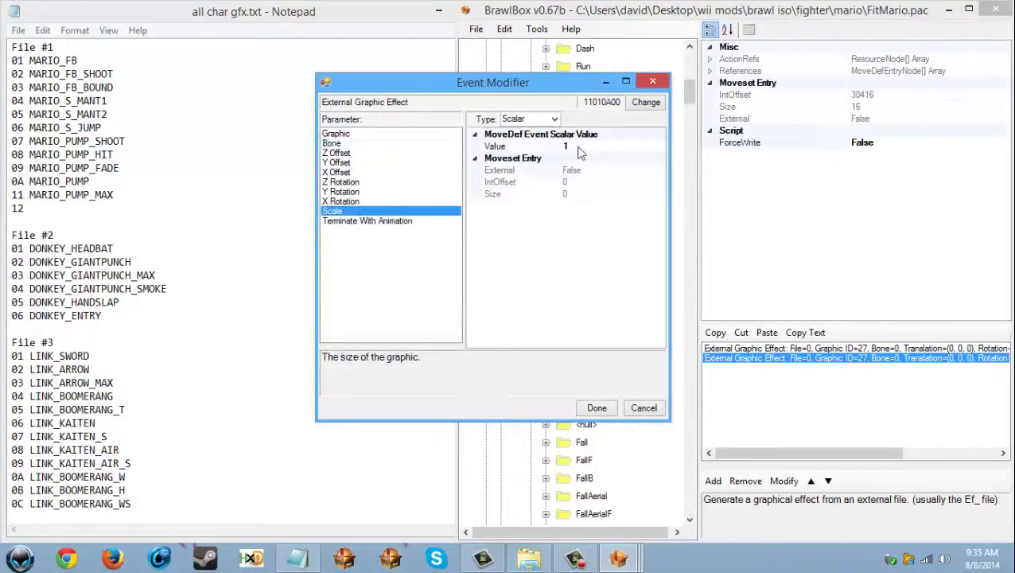
{"action": "left_click", "coordinate": [350, 222]}
{"action": "double_click", "coordinate": [623, 151]}
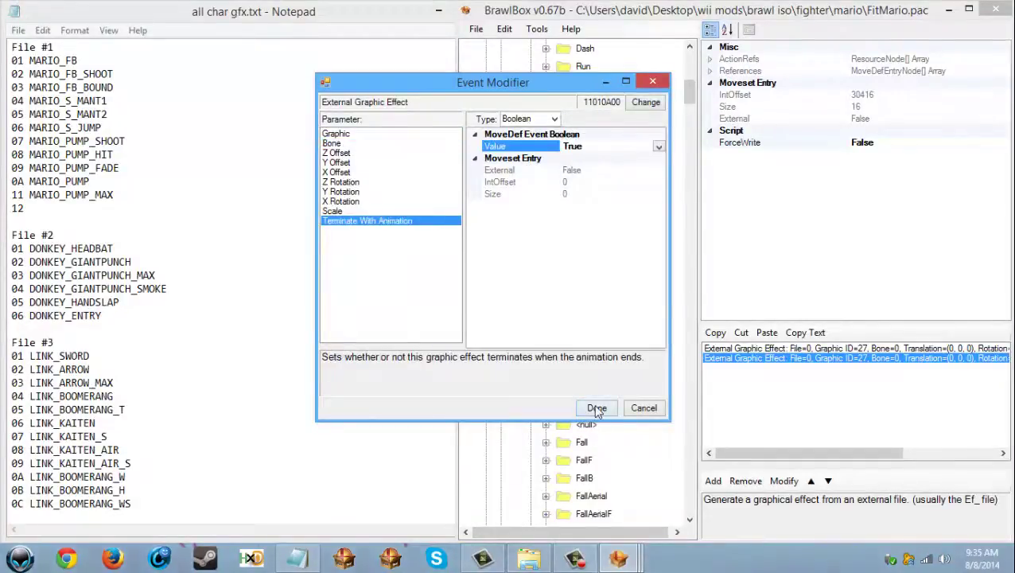
{"action": "left_click", "coordinate": [595, 406]}
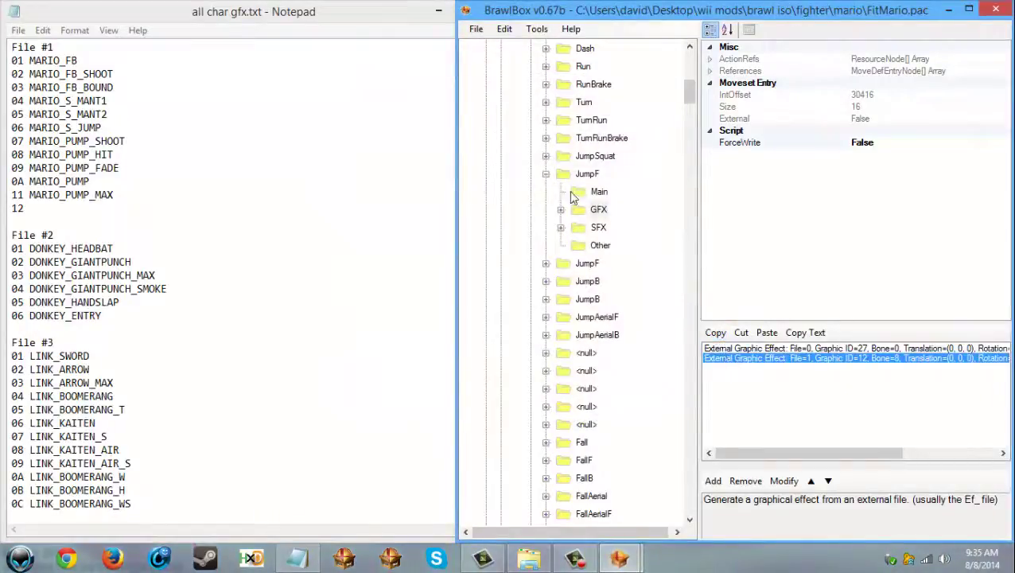
- Check the events in the GFX scripts of the second JumpF and the first JumpB subactions
{"action": "left_click", "coordinate": [546, 173]}
{"action": "left_click", "coordinate": [546, 191]}
{"action": "left_click", "coordinate": [598, 229]}
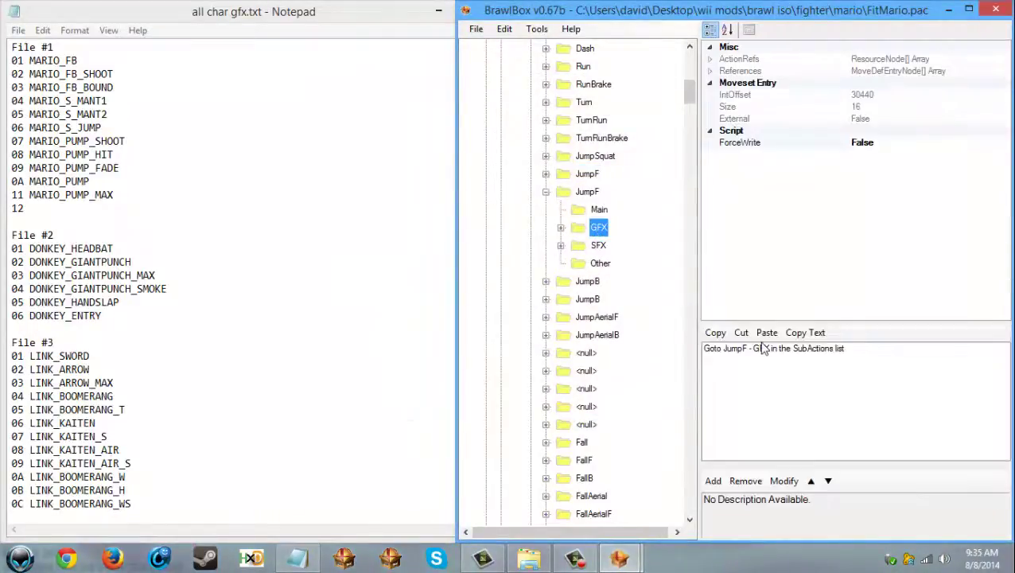
{"action": "left_click", "coordinate": [546, 191]}
{"action": "left_click", "coordinate": [546, 209]}
{"action": "left_click", "coordinate": [599, 245]}
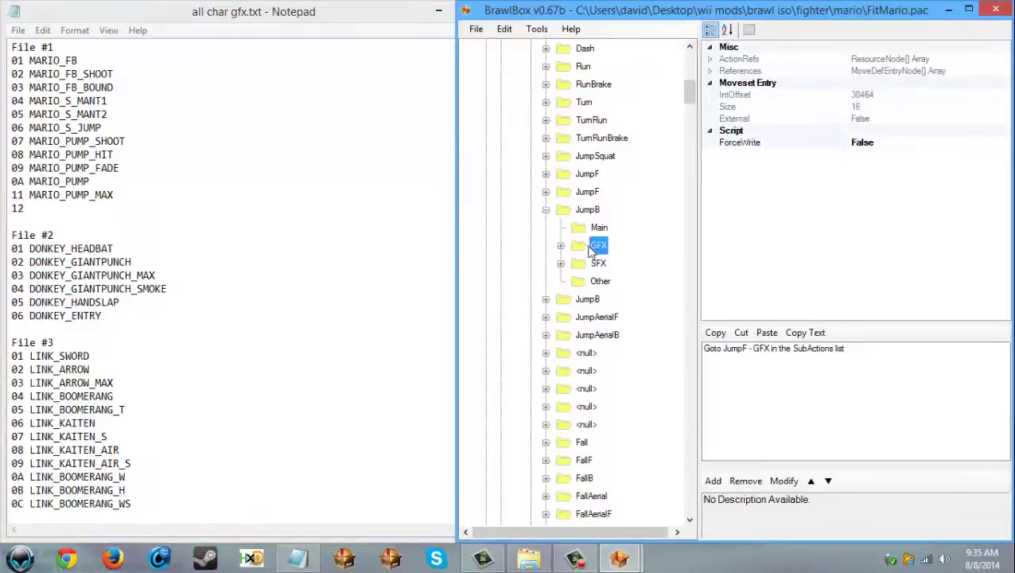
{"action": "left_click", "coordinate": [546, 209]}
- Paste the Mario External Graphic Effect event into the GFX script of JumpAerialF and collapse that subaction
{"action": "left_click", "coordinate": [546, 246]}
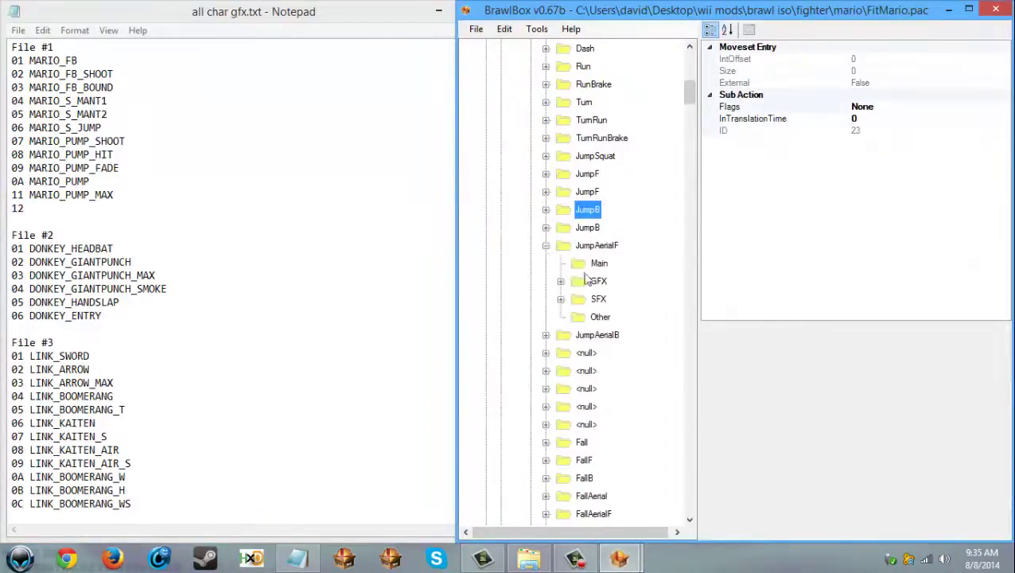
{"action": "left_click", "coordinate": [598, 281]}
{"action": "left_click", "coordinate": [766, 332]}
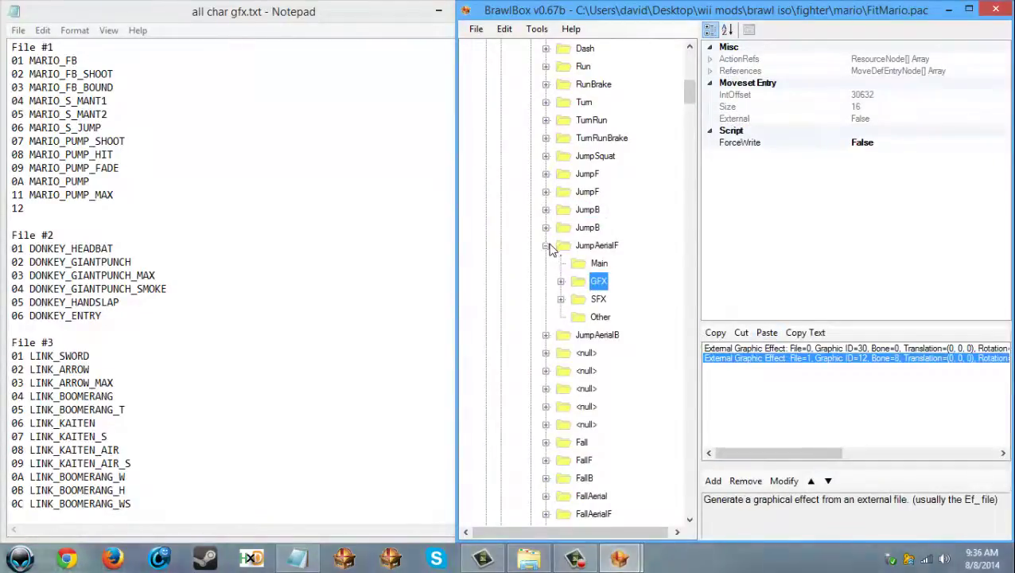
{"action": "left_click", "coordinate": [546, 245]}
- Check the event in the GFX script of JumpAerialB and collapse that subaction
{"action": "left_click", "coordinate": [546, 264]}
{"action": "left_click", "coordinate": [598, 299]}
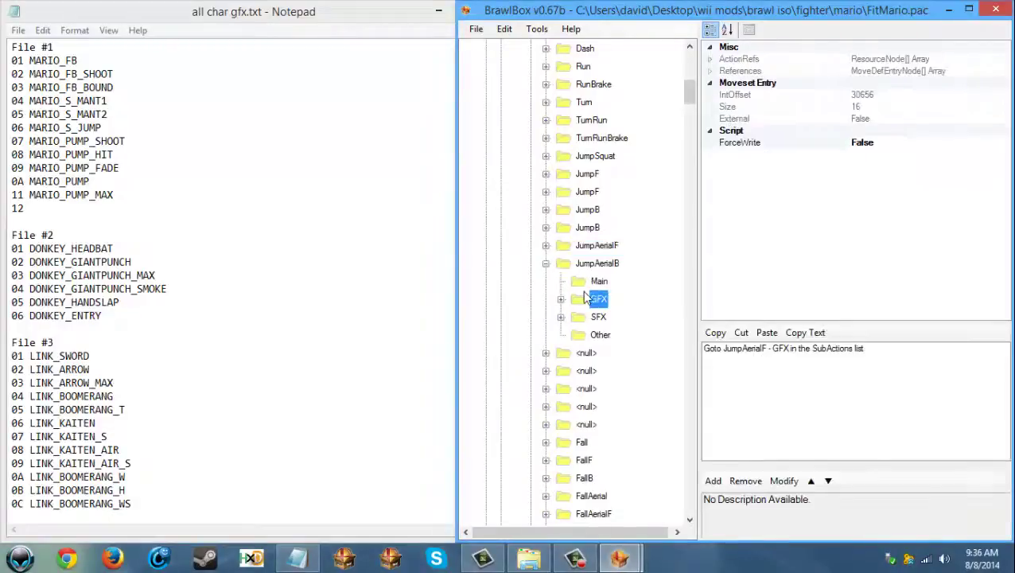
{"action": "left_click", "coordinate": [546, 263]}
- Check the Scale parameter of the Mario External Graphic Effect event in the first JumpF subaction's GFX script
{"action": "scroll", "coordinate": [541, 265], "scroll_direction": "up", "scroll_amount": 7}
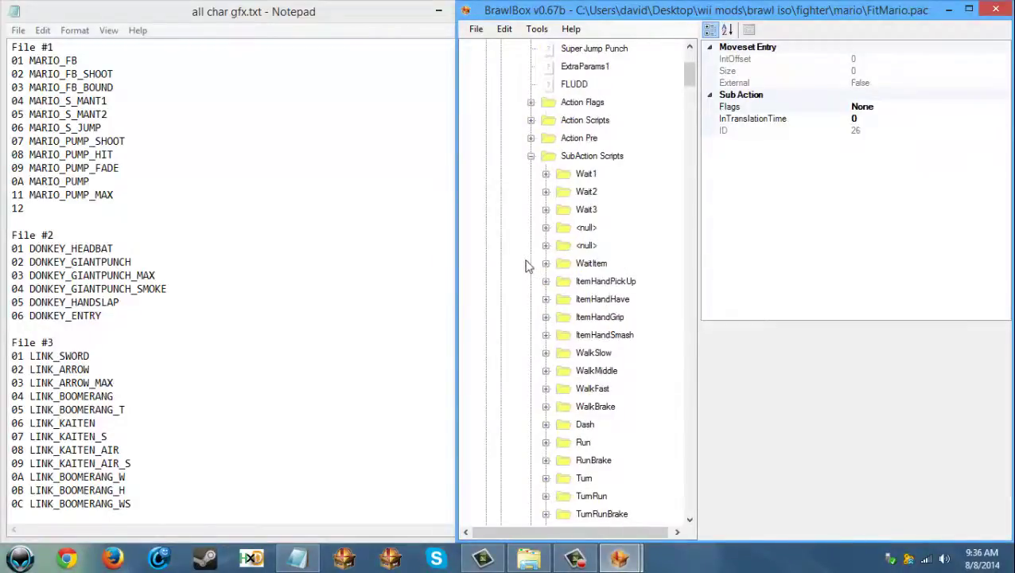
{"action": "scroll", "coordinate": [525, 267], "scroll_direction": "down", "scroll_amount": 5}
{"action": "left_click", "coordinate": [546, 281]}
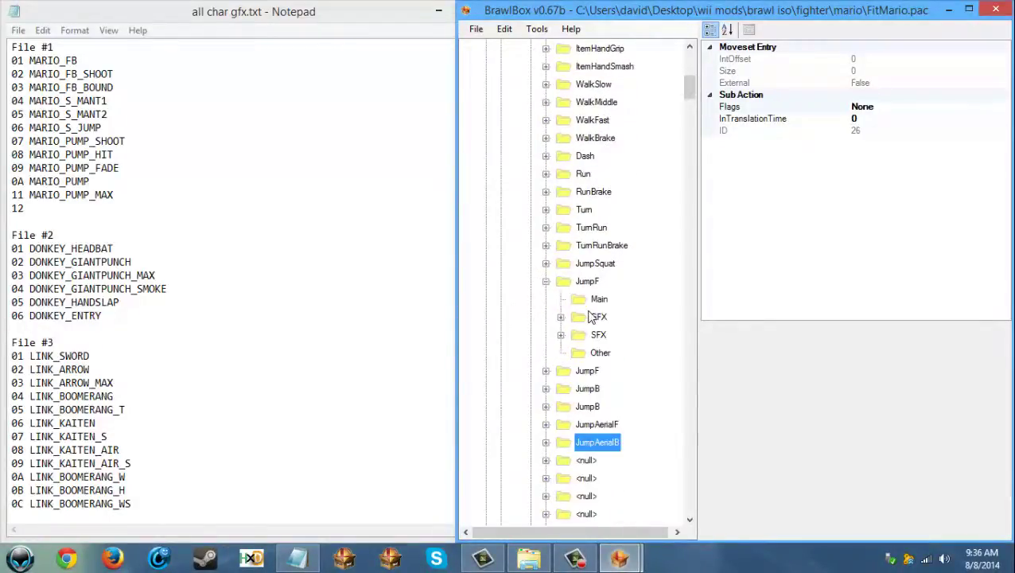
{"action": "left_click", "coordinate": [598, 317]}
{"action": "double_click", "coordinate": [799, 359]}
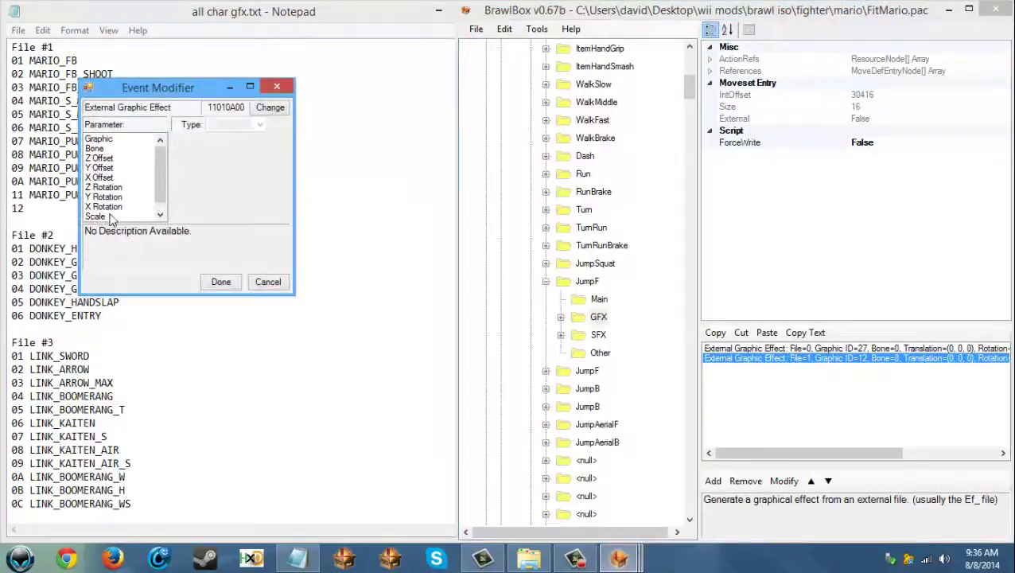
{"action": "left_click", "coordinate": [110, 216]}
{"action": "left_click", "coordinate": [262, 152]}
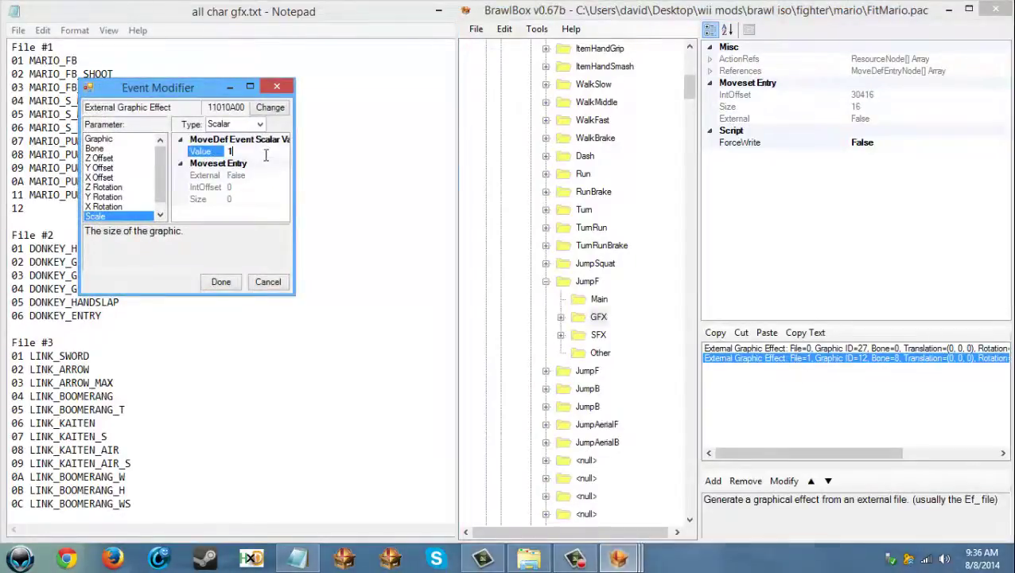
{"action": "left_click", "coordinate": [279, 87]}
- Collapse the SubAction Scripts and check the PtcMarioNew entry in ef_mario's MiscData[0]
{"action": "scroll", "coordinate": [605, 180], "scroll_direction": "up", "scroll_amount": 5}
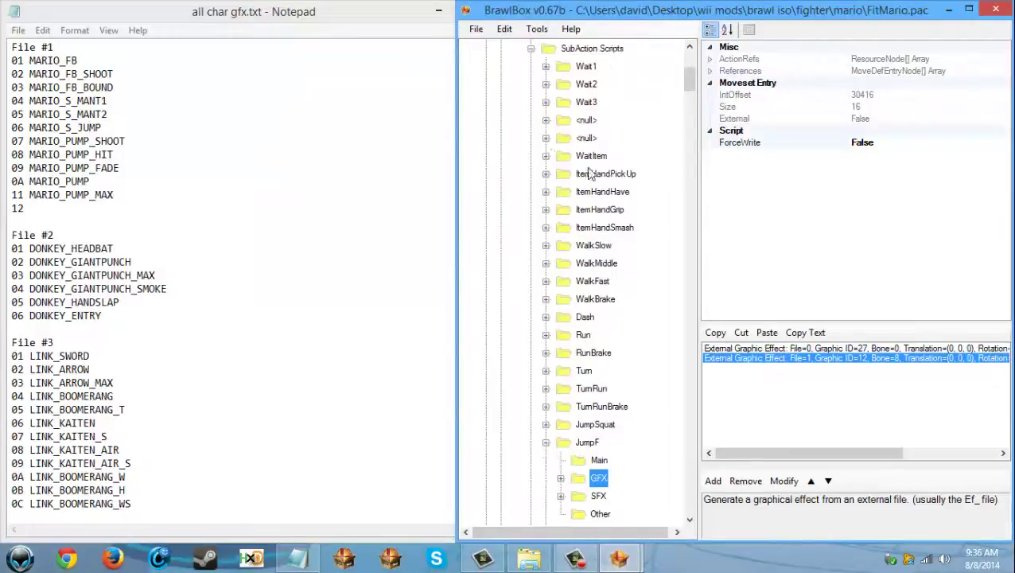
{"action": "left_click", "coordinate": [531, 157]}
{"action": "scroll", "coordinate": [580, 226], "scroll_direction": "down", "scroll_amount": 3}
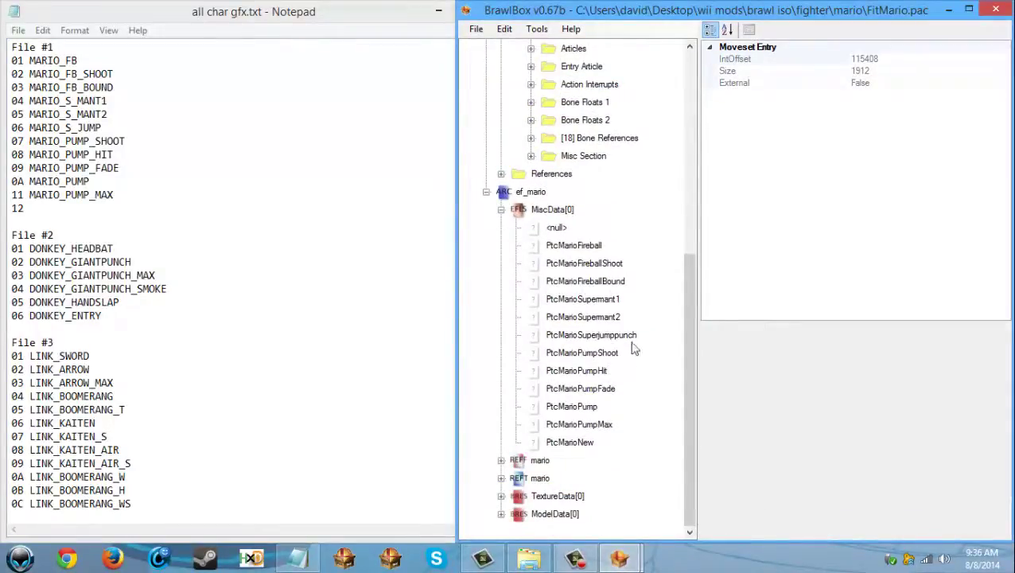
{"action": "left_click", "coordinate": [577, 445]}
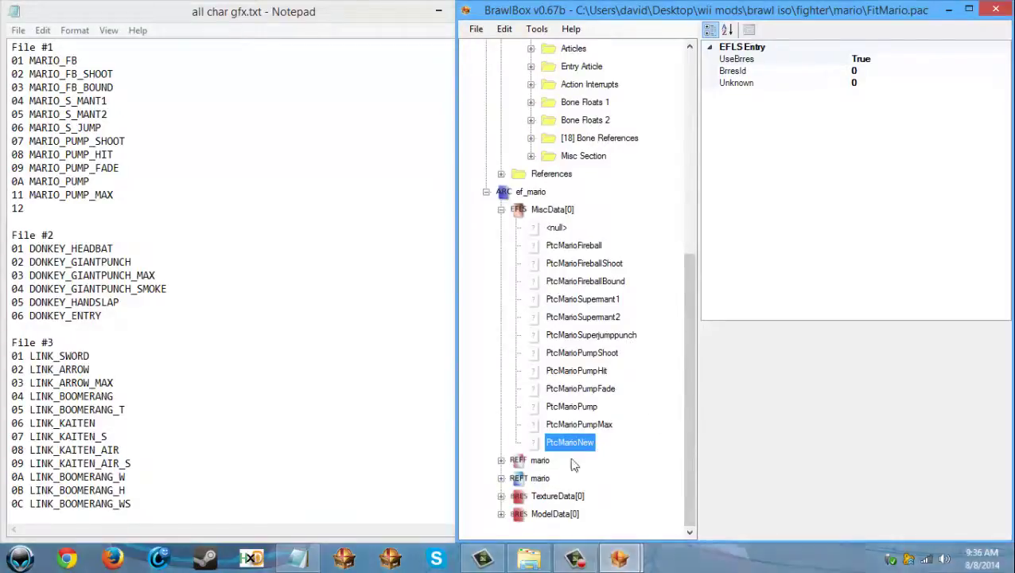
{"action": "scroll", "coordinate": [481, 306], "scroll_direction": "up", "scroll_amount": 7}
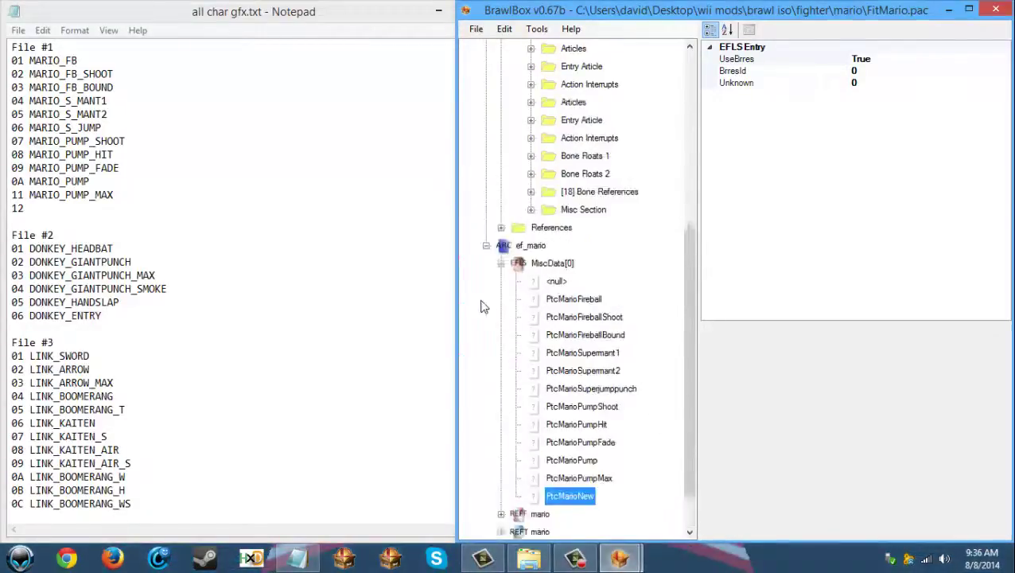
- Save the edited archive to the Desktop as FitMario.pac
{"action": "left_click", "coordinate": [476, 29]}
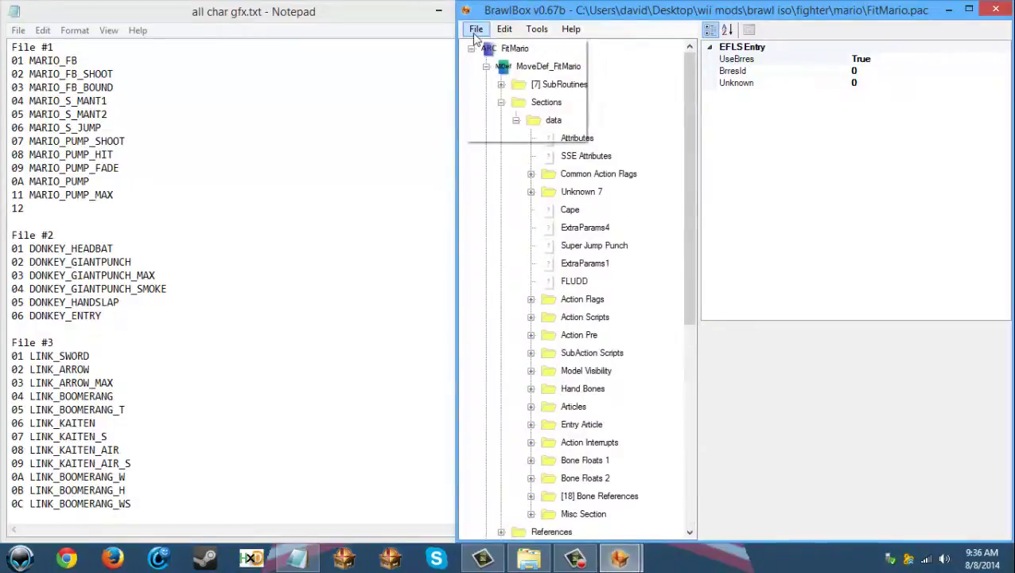
{"action": "left_click", "coordinate": [498, 94]}
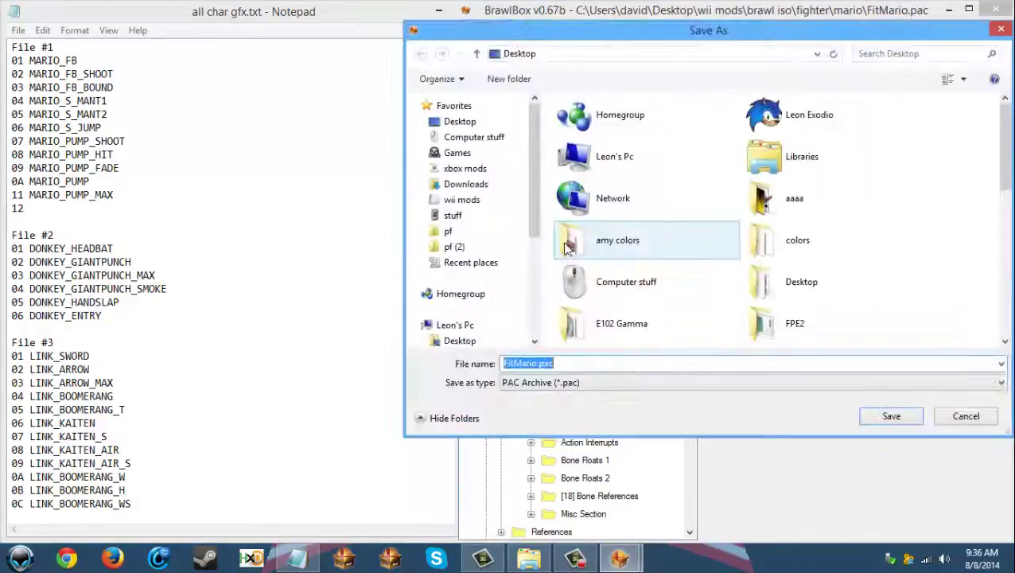
{"action": "left_click", "coordinate": [890, 415]}
- Close the all char gfx.txt notes and the BrawlBox windows of FitMario.pac and the Lucario archive
{"action": "left_click", "coordinate": [356, 16]}
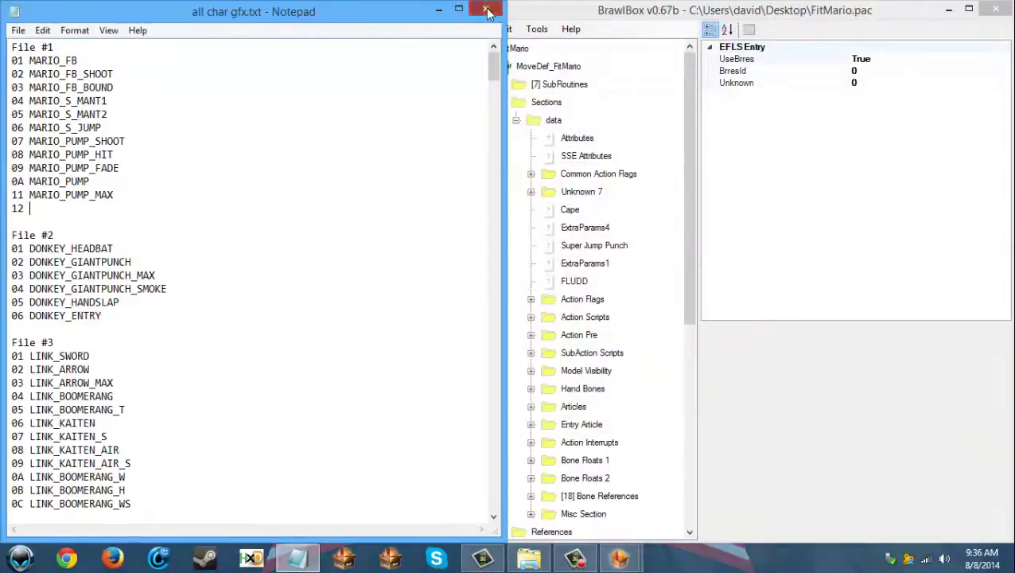
{"action": "left_click", "coordinate": [486, 9]}
{"action": "left_click", "coordinate": [540, 297]}
{"action": "left_click", "coordinate": [994, 10]}
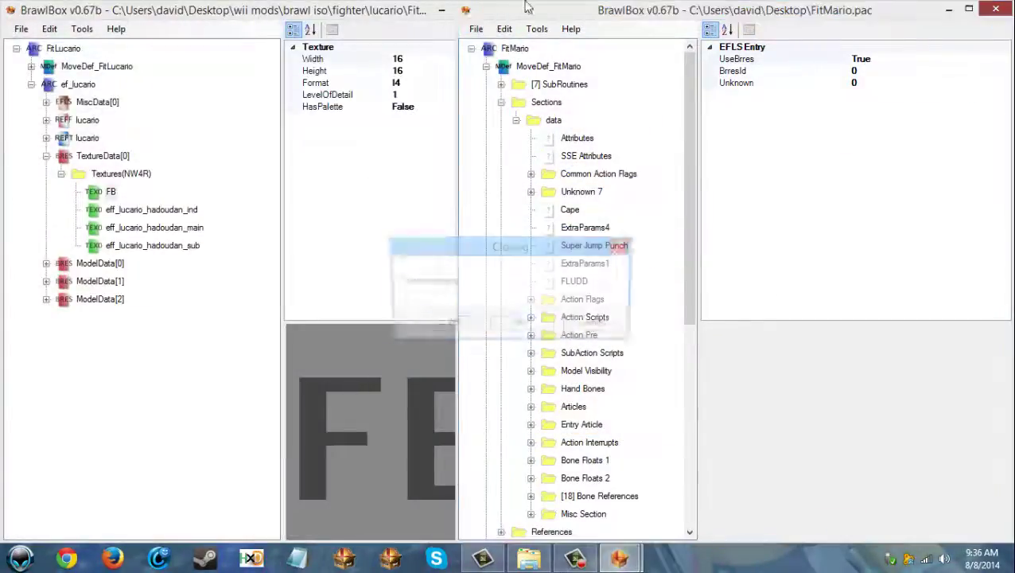
{"action": "left_click", "coordinate": [526, 324]}
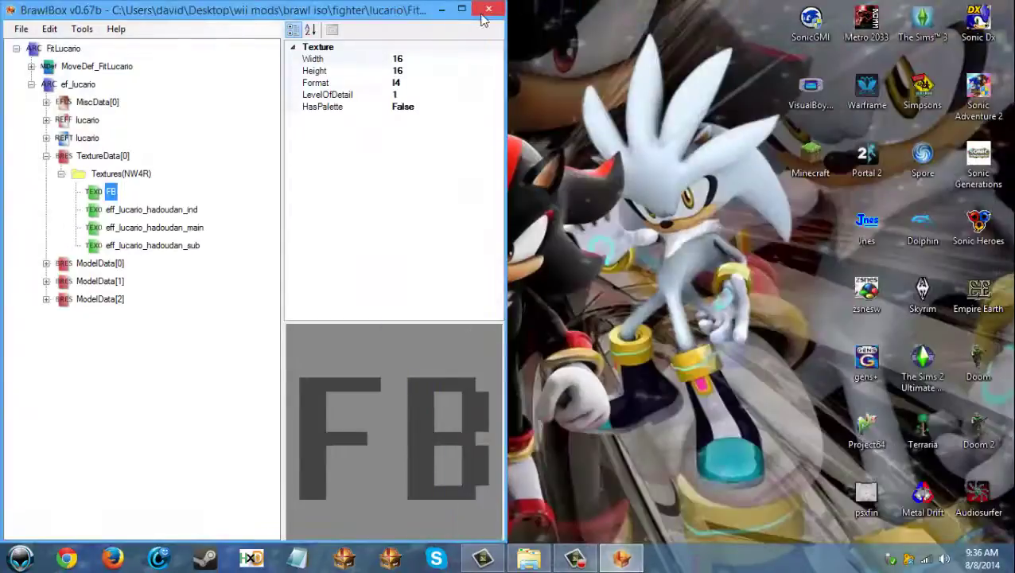
{"action": "left_click", "coordinate": [488, 9]}
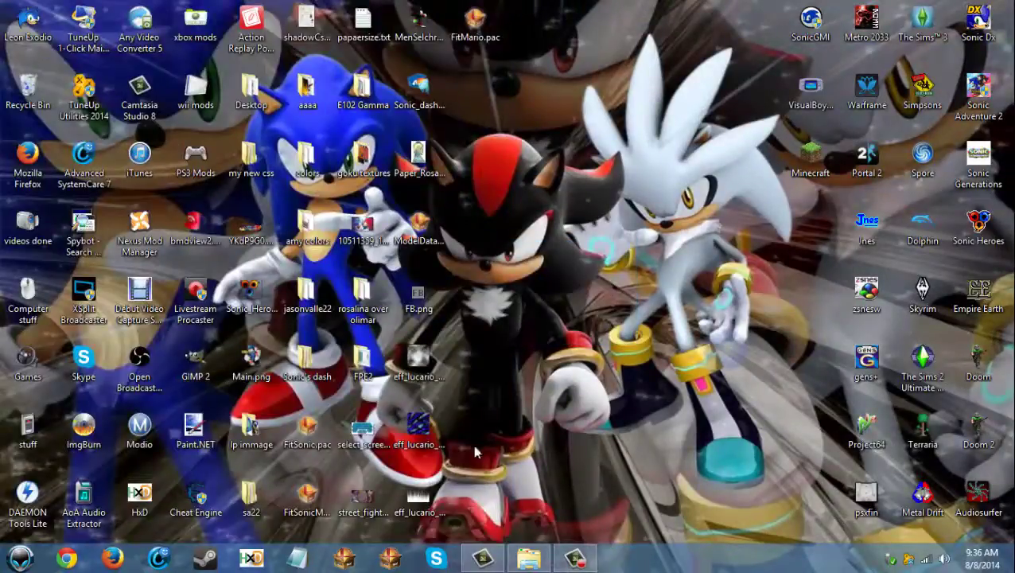
- Reopen FitMario.pac from the Desktop, check the 3D model in ef_mario's ModelData[0], and close the archive
{"action": "left_click", "coordinate": [479, 22]}
{"action": "key", "text": "Return"}
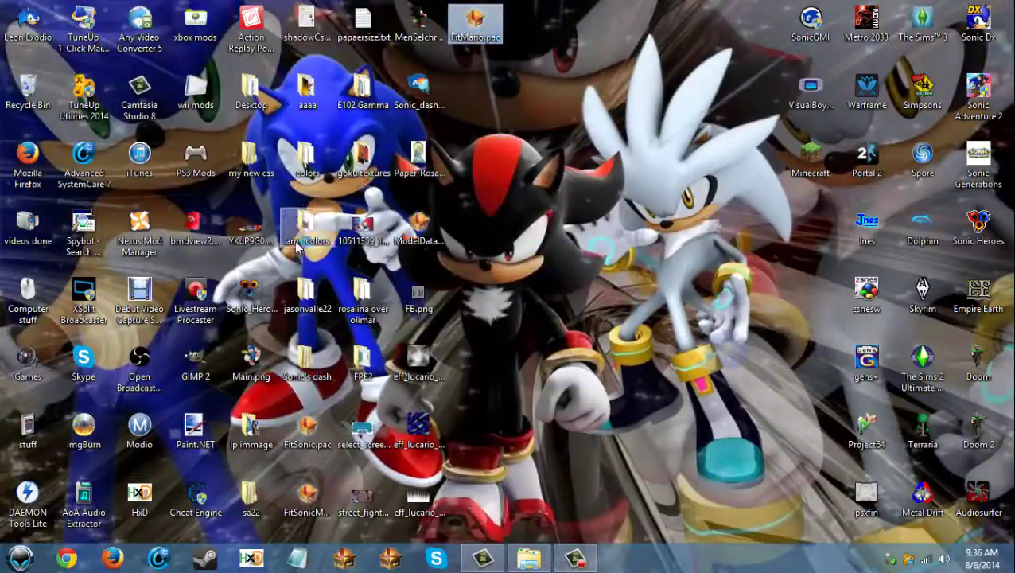
{"action": "left_click", "coordinate": [129, 181]}
{"action": "left_click", "coordinate": [142, 271]}
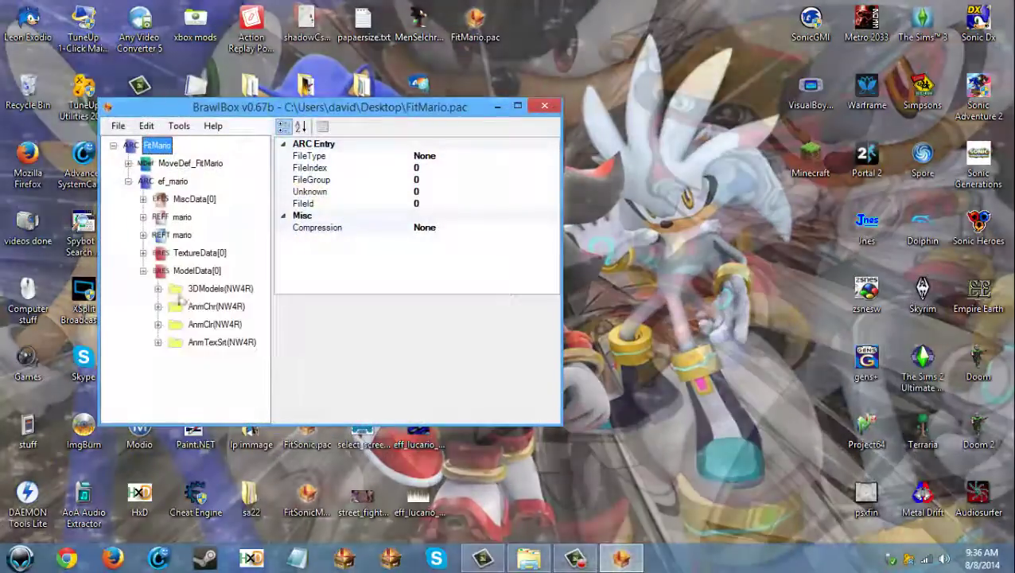
{"action": "left_click", "coordinate": [157, 288]}
{"action": "left_click", "coordinate": [231, 306]}
{"action": "left_click", "coordinate": [553, 108]}
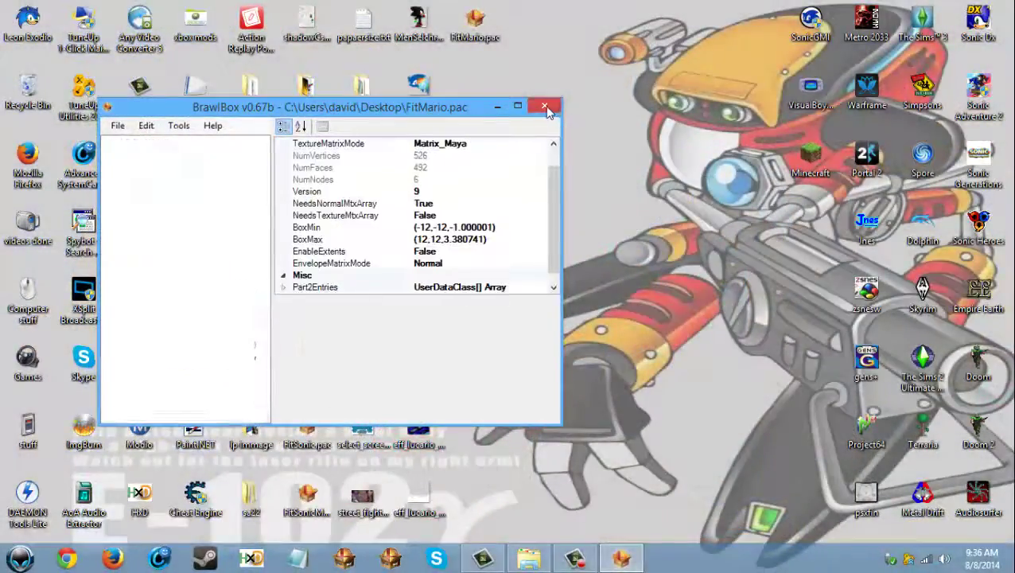
- Switch to File Explorer and open the SD card's Mario folder under private/wii/app/RSBE/pf/fighter
{"action": "double_click", "coordinate": [307, 90]}
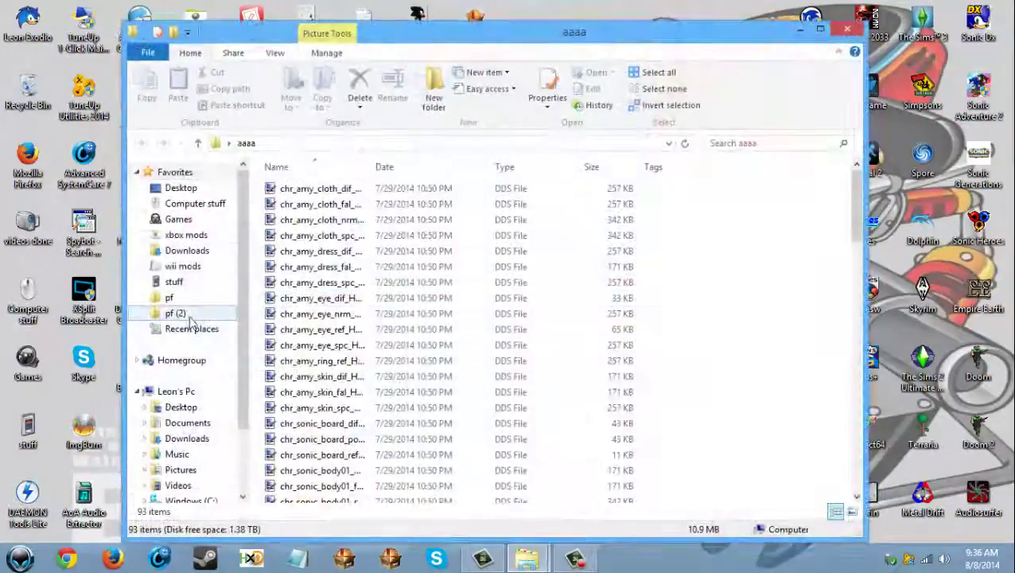
{"action": "left_click", "coordinate": [185, 315]}
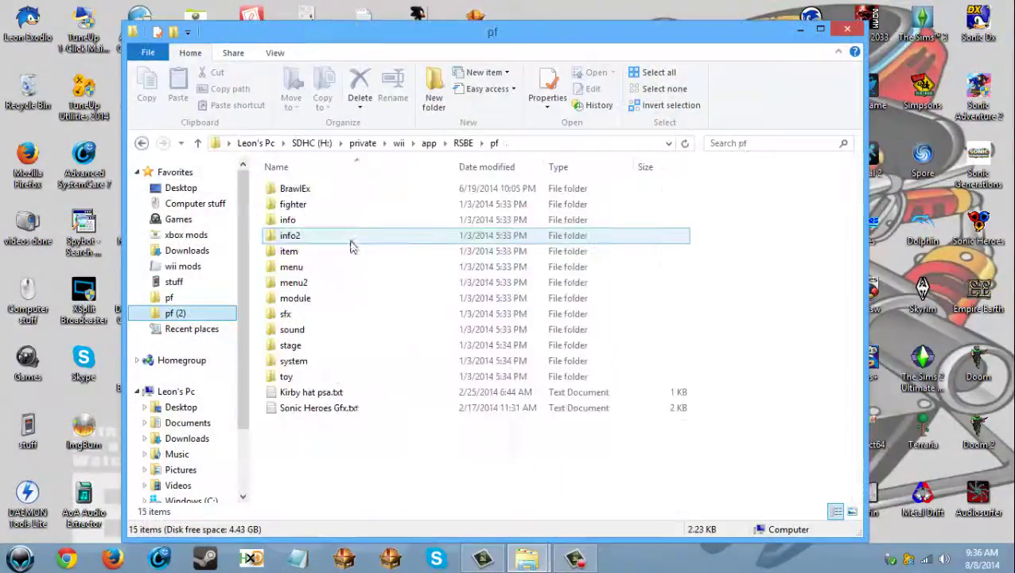
{"action": "double_click", "coordinate": [291, 204]}
{"action": "scroll", "coordinate": [465, 295], "scroll_direction": "down", "scroll_amount": 4}
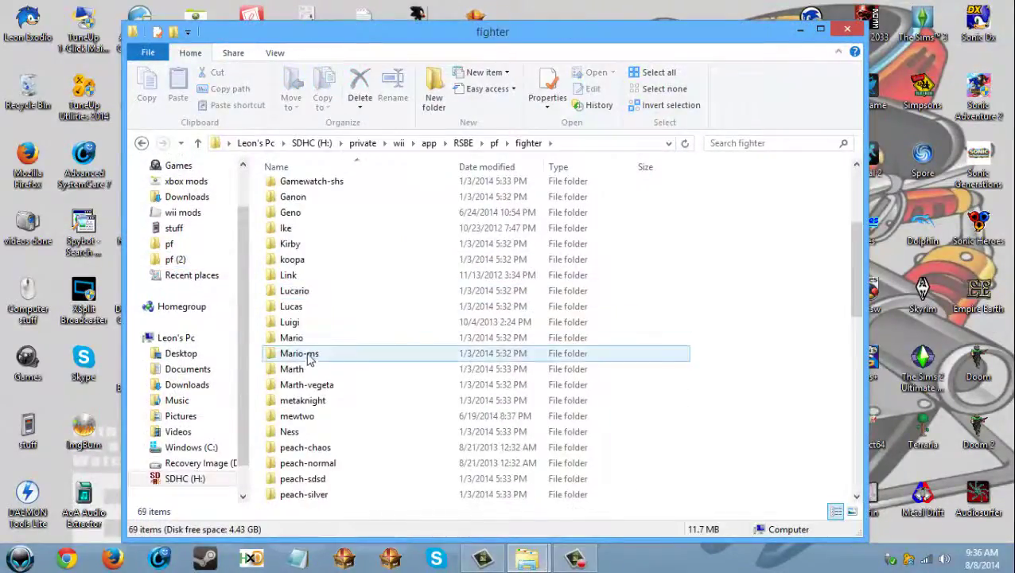
{"action": "double_click", "coordinate": [338, 337]}
- Rename the existing FitMario.pac in the Mario folder as "FitMario- back.pac"
{"action": "left_click", "coordinate": [385, 191]}
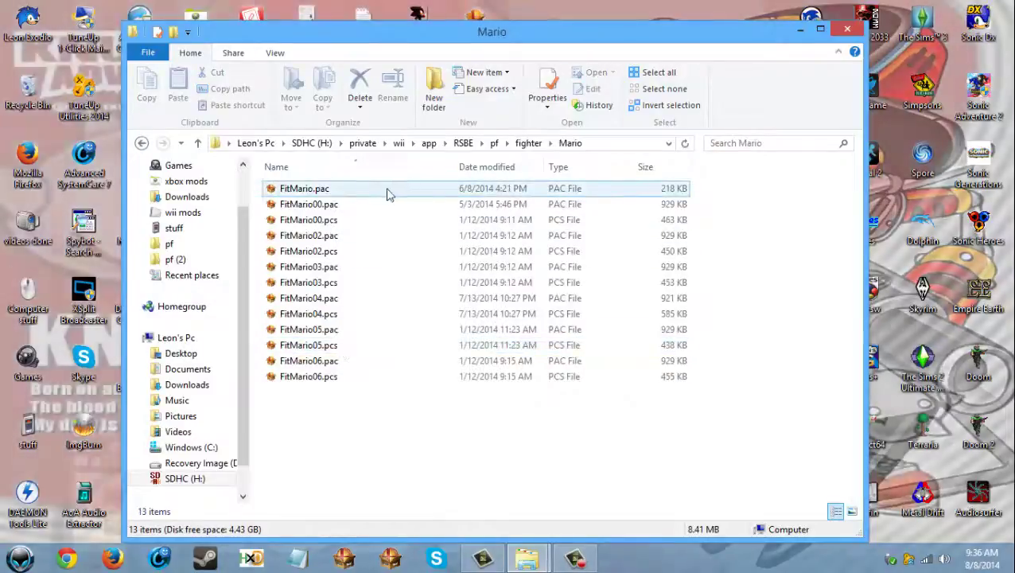
{"action": "left_click", "coordinate": [322, 191]}
{"action": "left_click", "coordinate": [316, 191]}
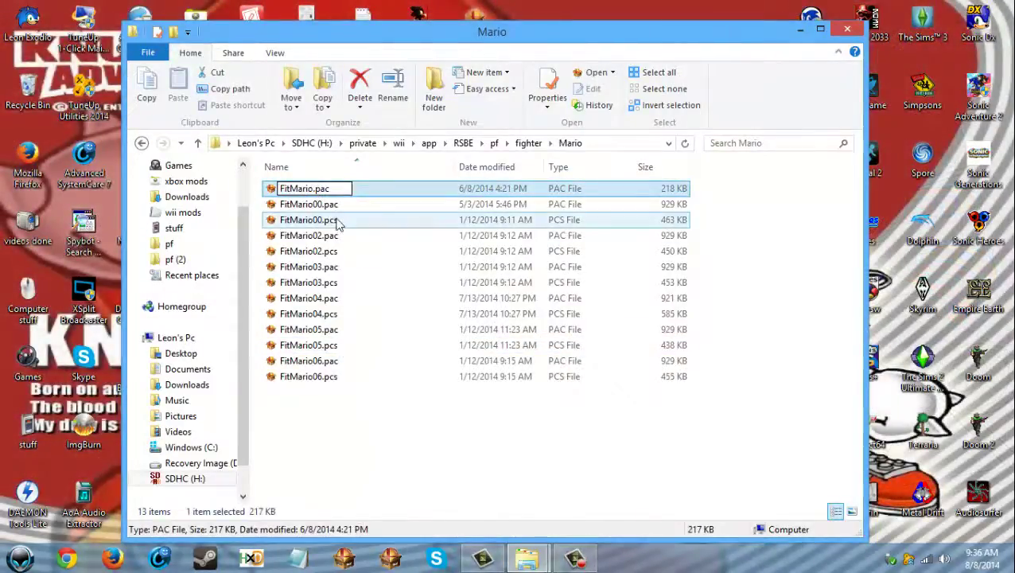
{"action": "type", "text": "- back"}
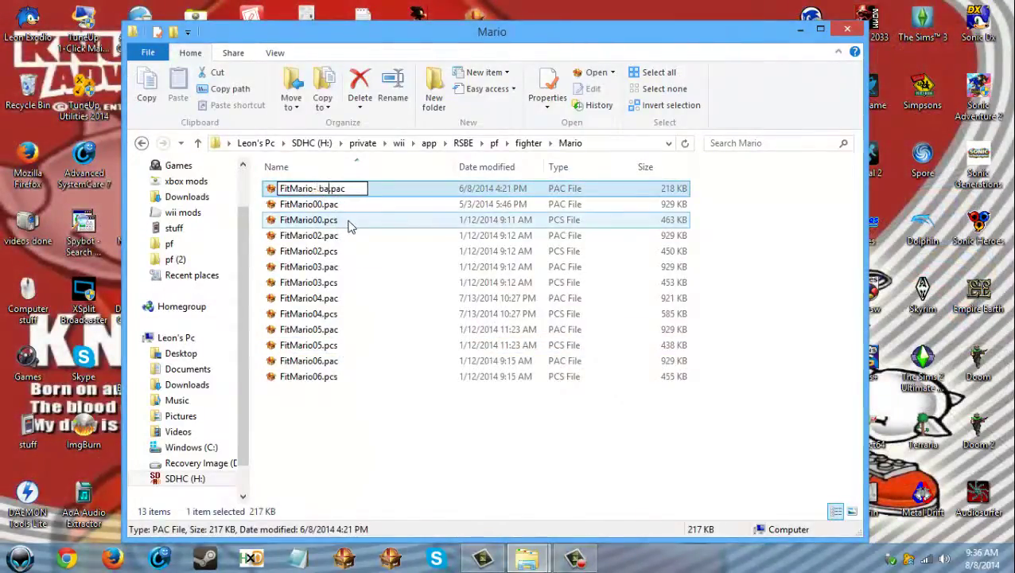
{"action": "left_click", "coordinate": [366, 444]}
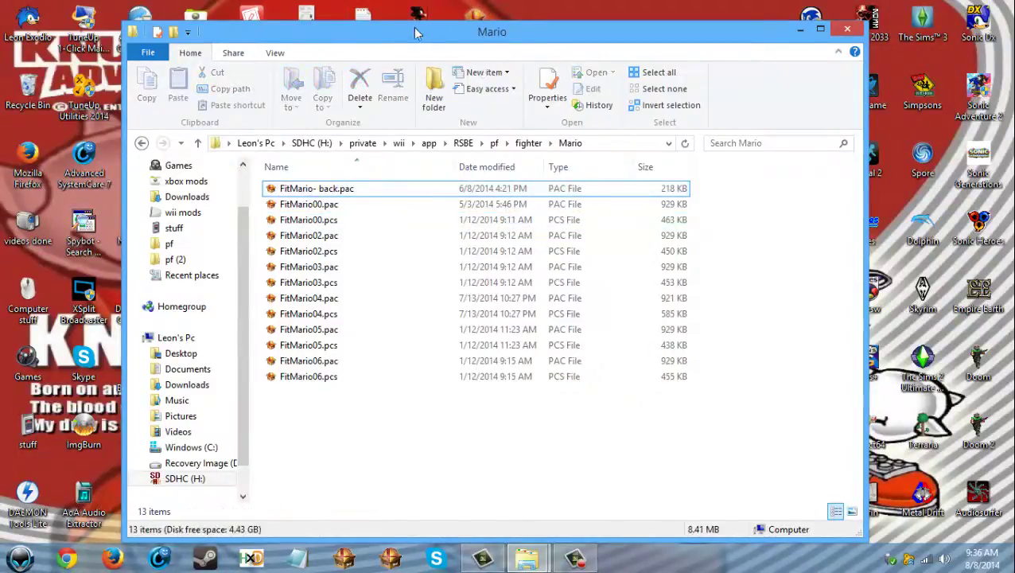
- Copy the new FitMario.pac from the Desktop into the SD card's Mario folder and close the folder window
{"action": "left_click_drag", "start_coordinate": [417, 32], "coordinate": [848, 55]}
{"action": "left_click_drag", "start_coordinate": [480, 30], "coordinate": [789, 487]}
{"action": "left_click_drag", "start_coordinate": [781, 68], "coordinate": [321, 37]}
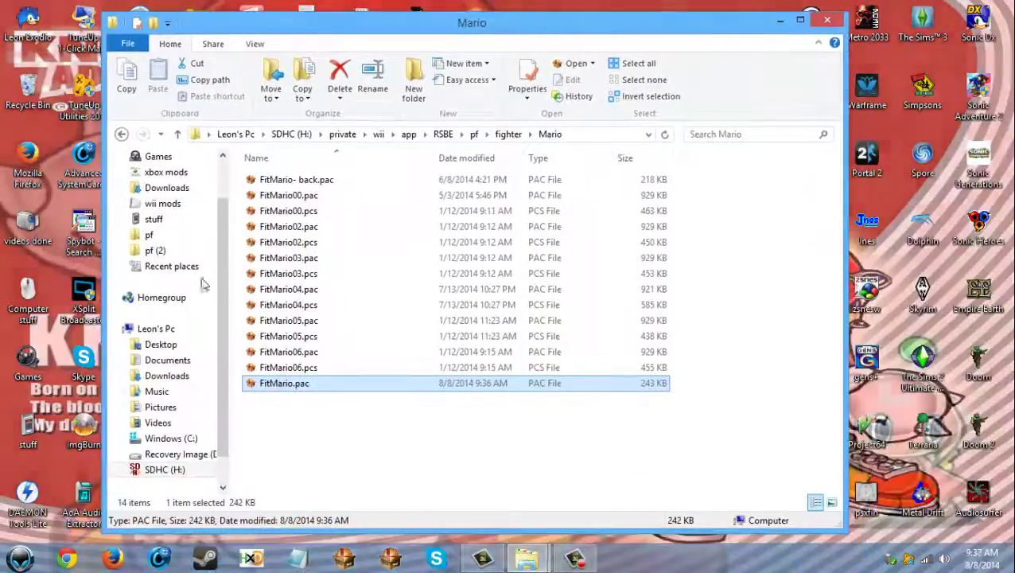
{"action": "left_click", "coordinate": [830, 22]}
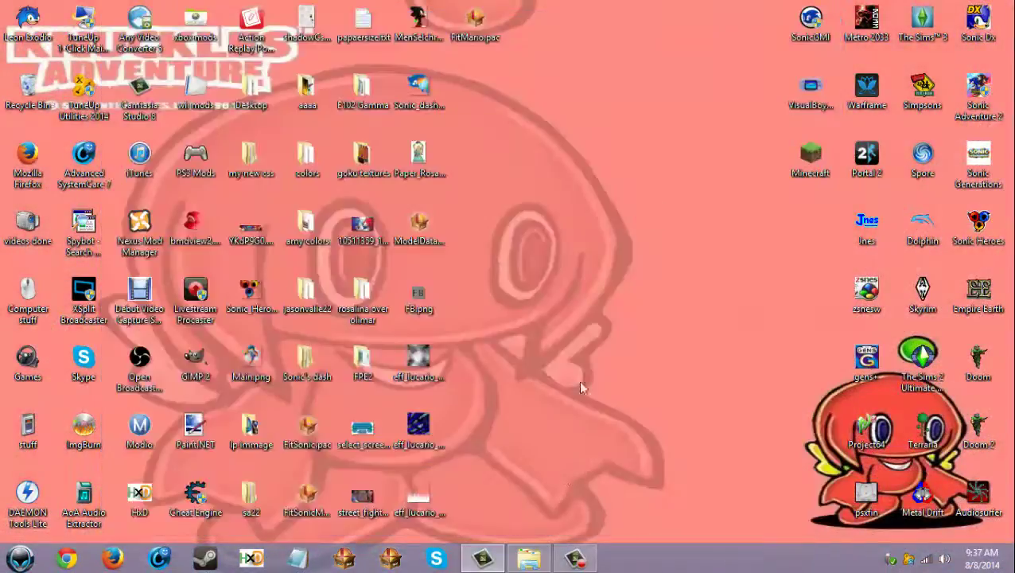
{"action": "left_click", "coordinate": [578, 560]}
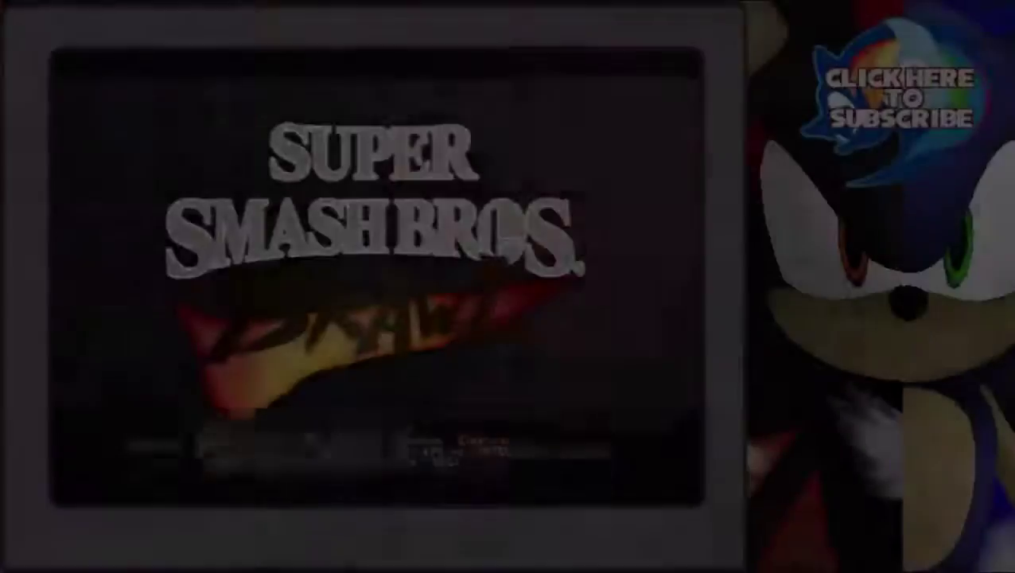